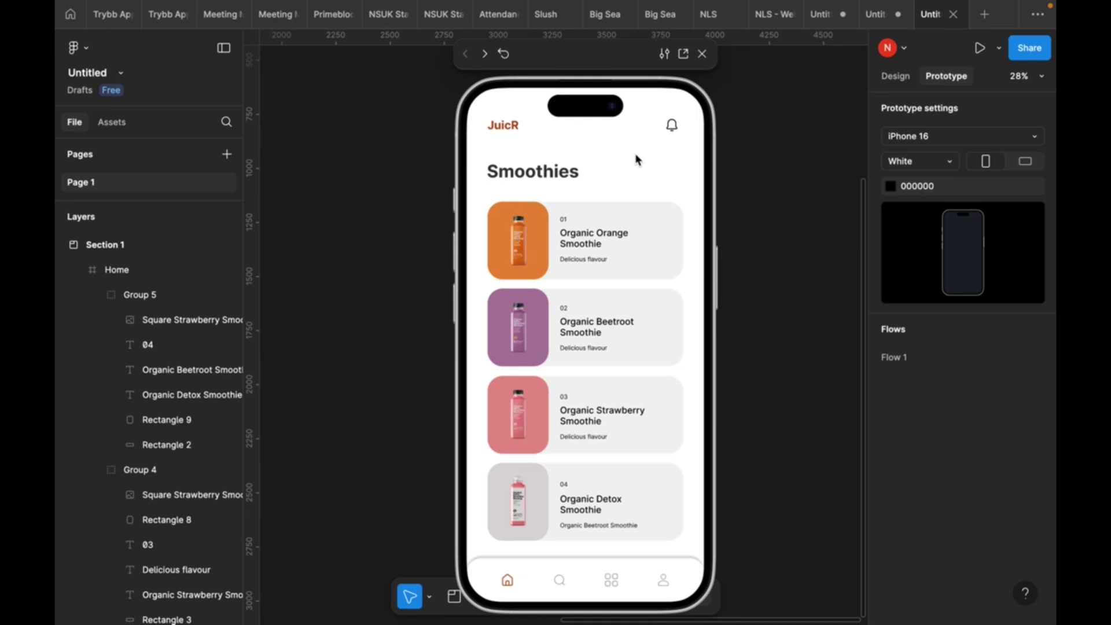
Preview the prototype by opening the orange, beetroot, strawberry and detox smoothie pages from the home list and returning after each.
left_click(574, 238)
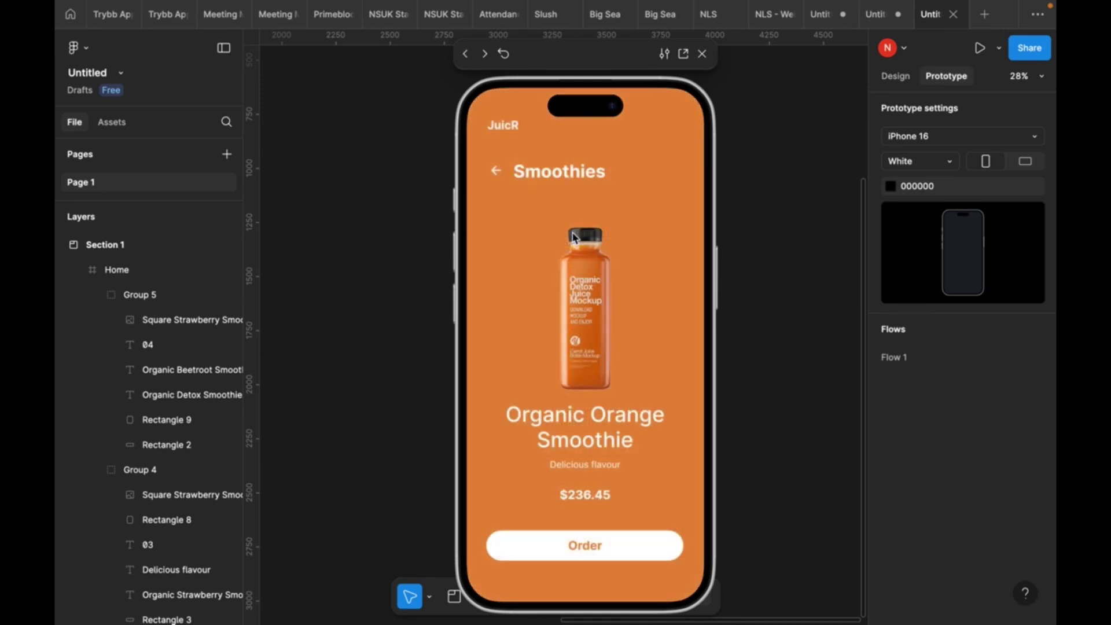
left_click(495, 172)
left_click(574, 329)
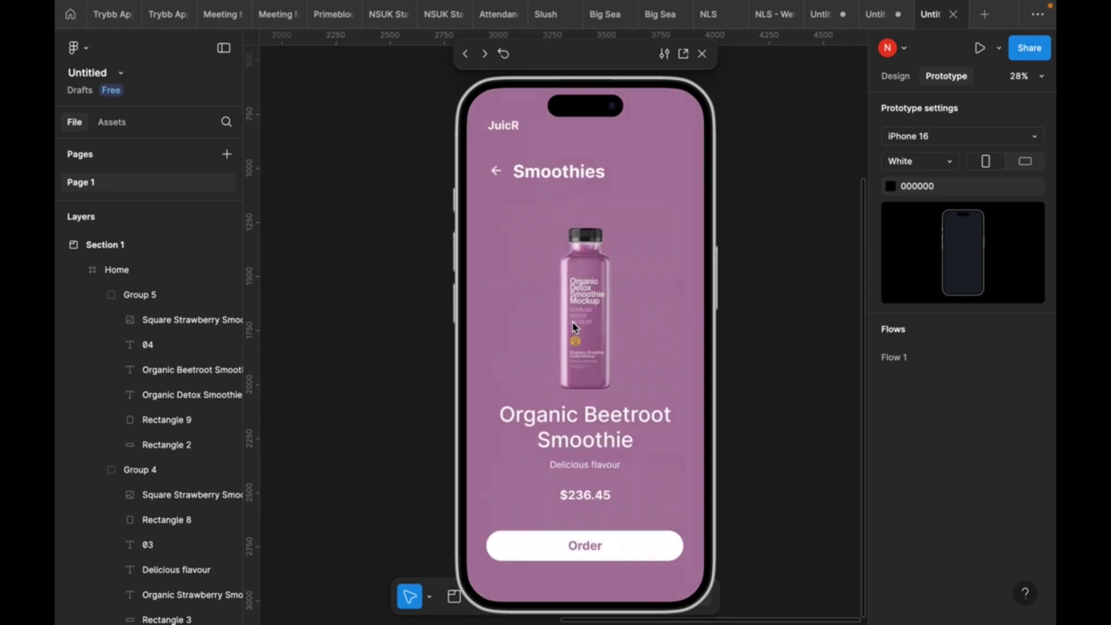
left_click(495, 174)
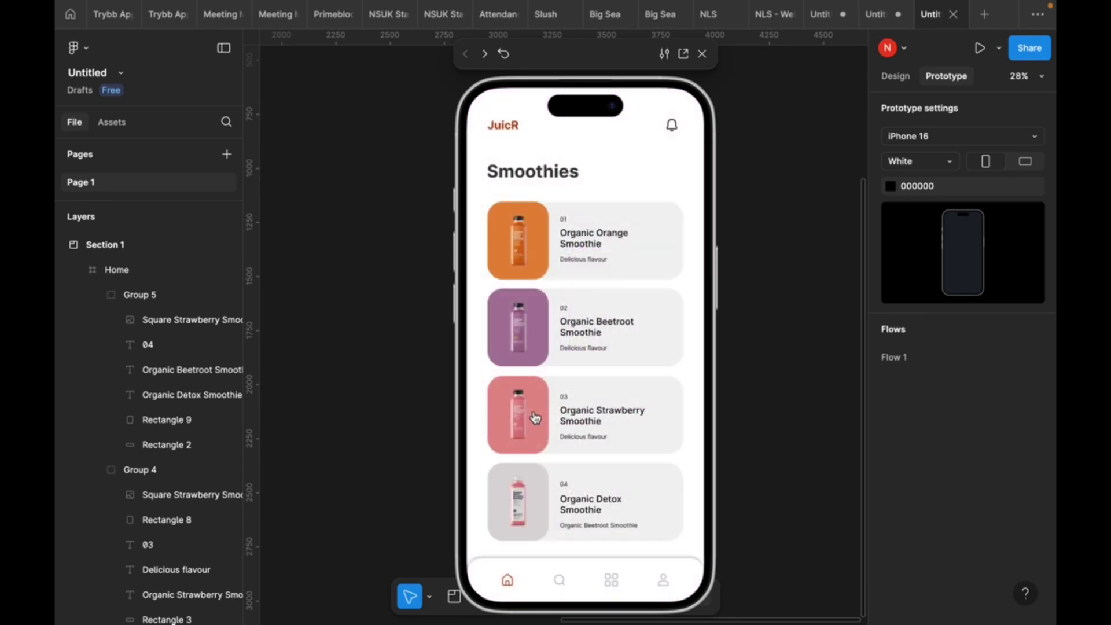
left_click(535, 417)
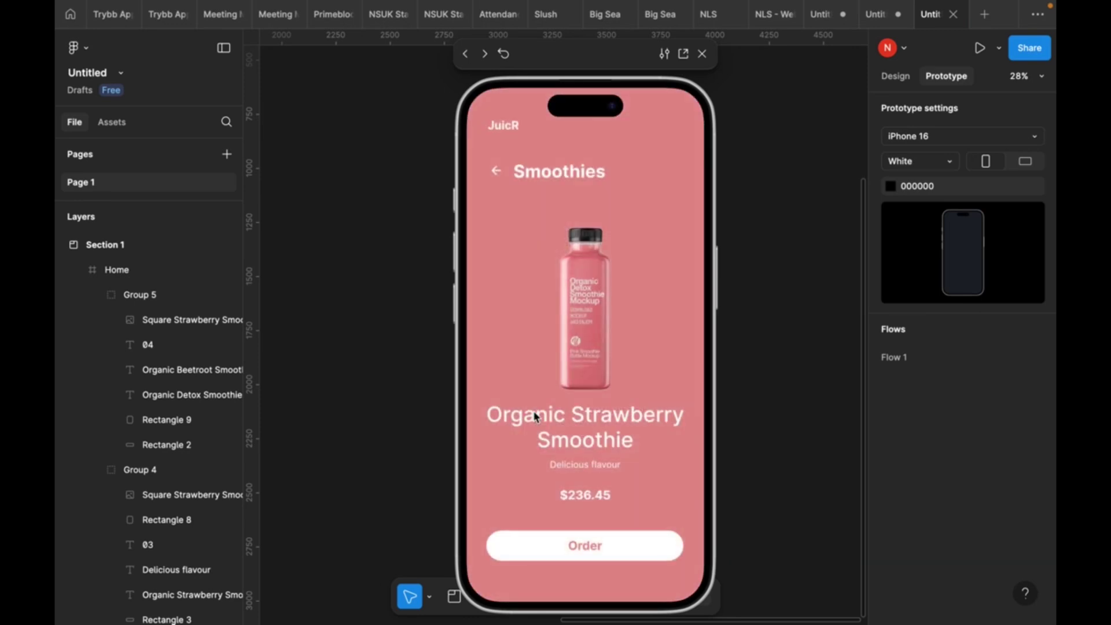
left_click(496, 173)
left_click(519, 494)
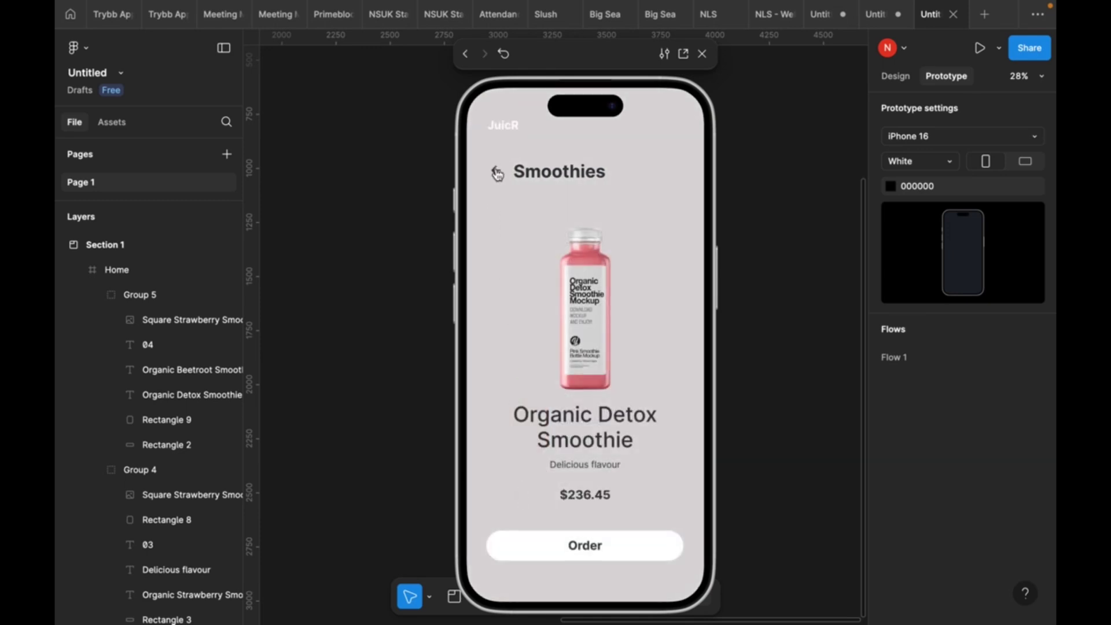
left_click(497, 174)
left_click(531, 241)
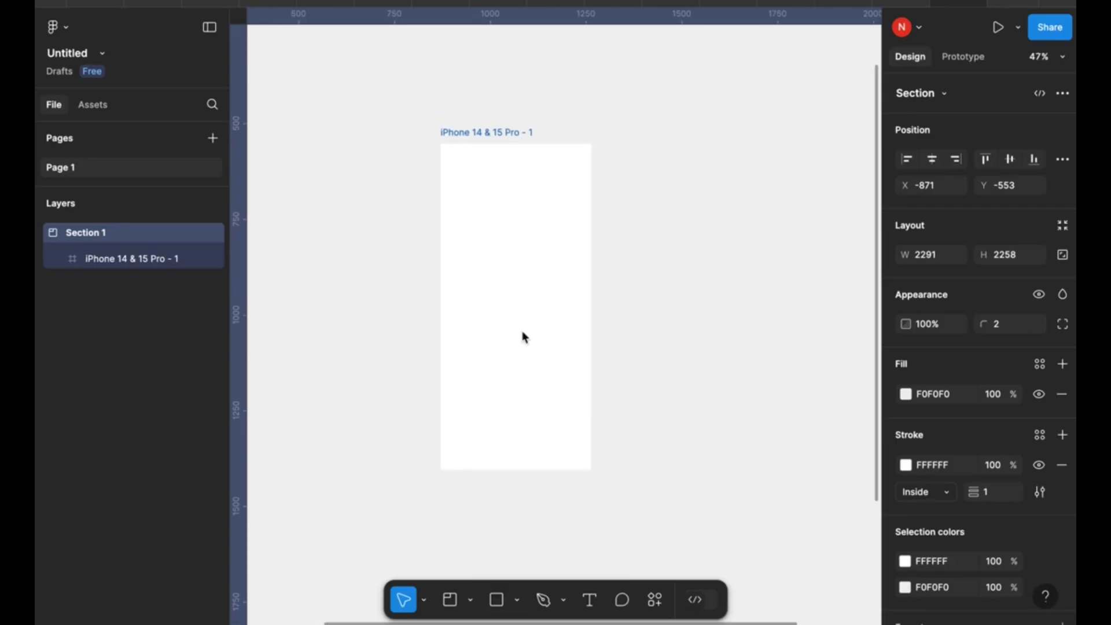
Place the blueberry, carrot and two strawberry bottle images from Downloads in Section 1, beside the empty phone frame.
key("super+shift+k")
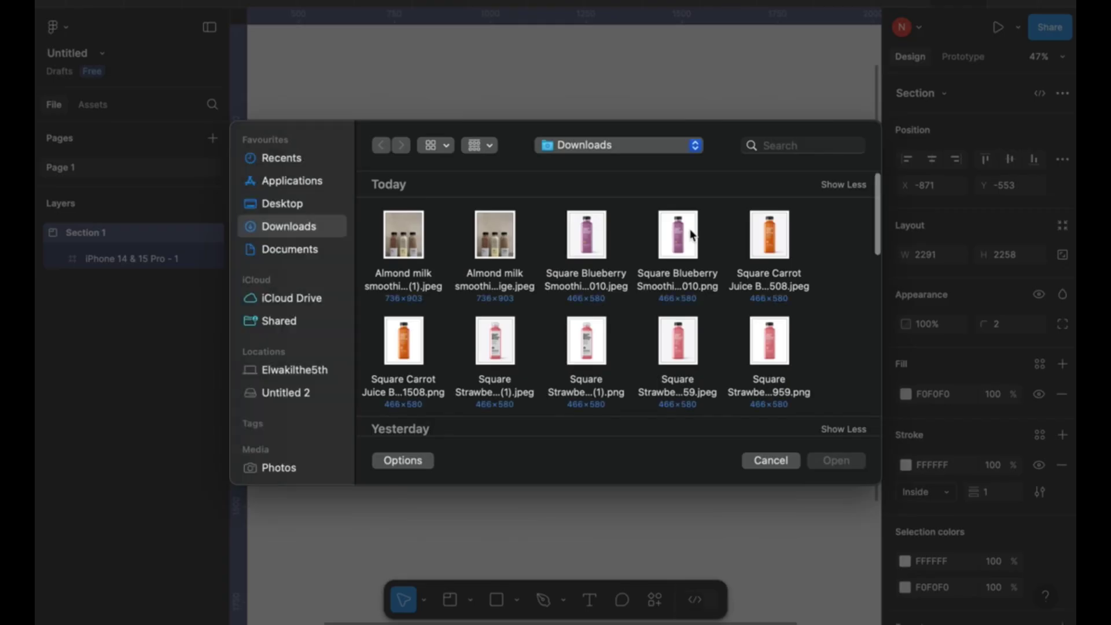
left_click(838, 465)
scroll(568, 473, "right", 4)
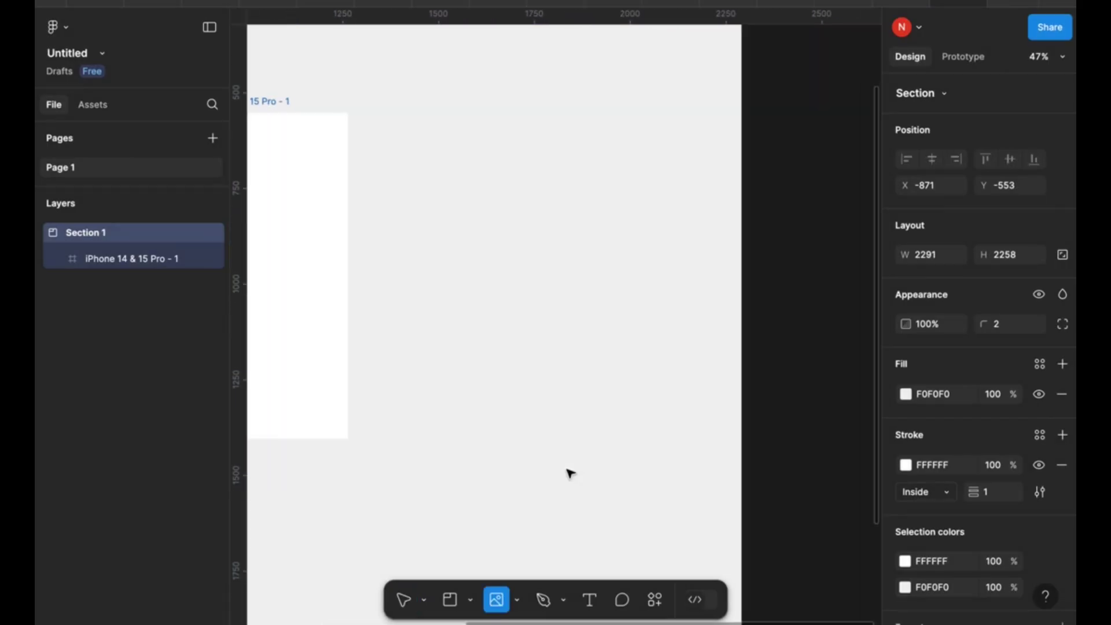
scroll(566, 469, "up", 1)
left_click(703, 181)
left_click(683, 327)
left_click(673, 478)
left_click(526, 139)
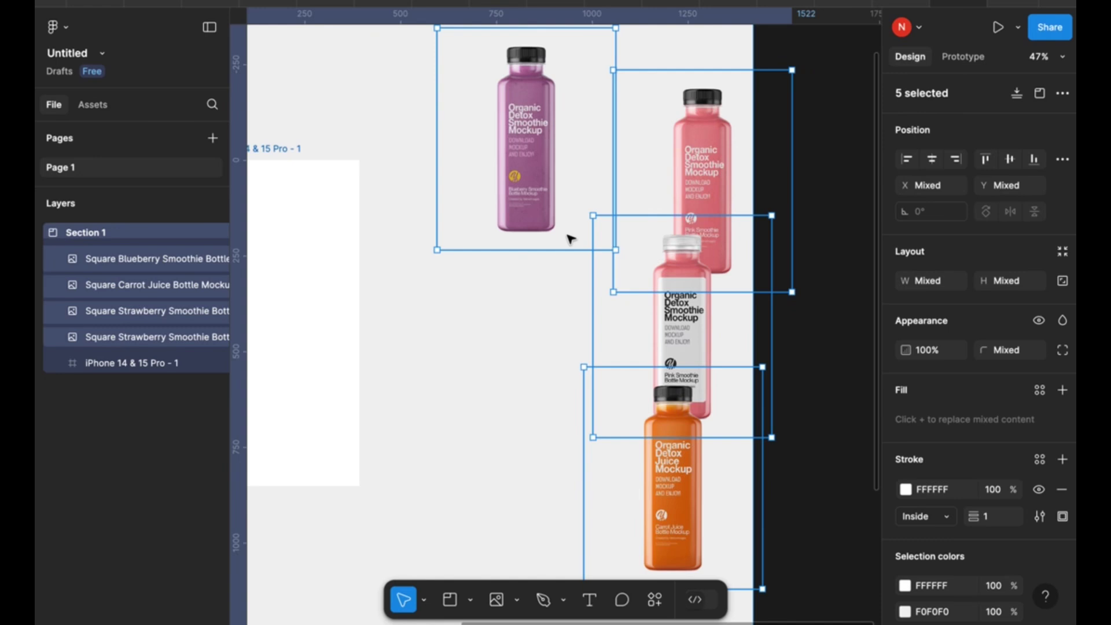
left_click(438, 253)
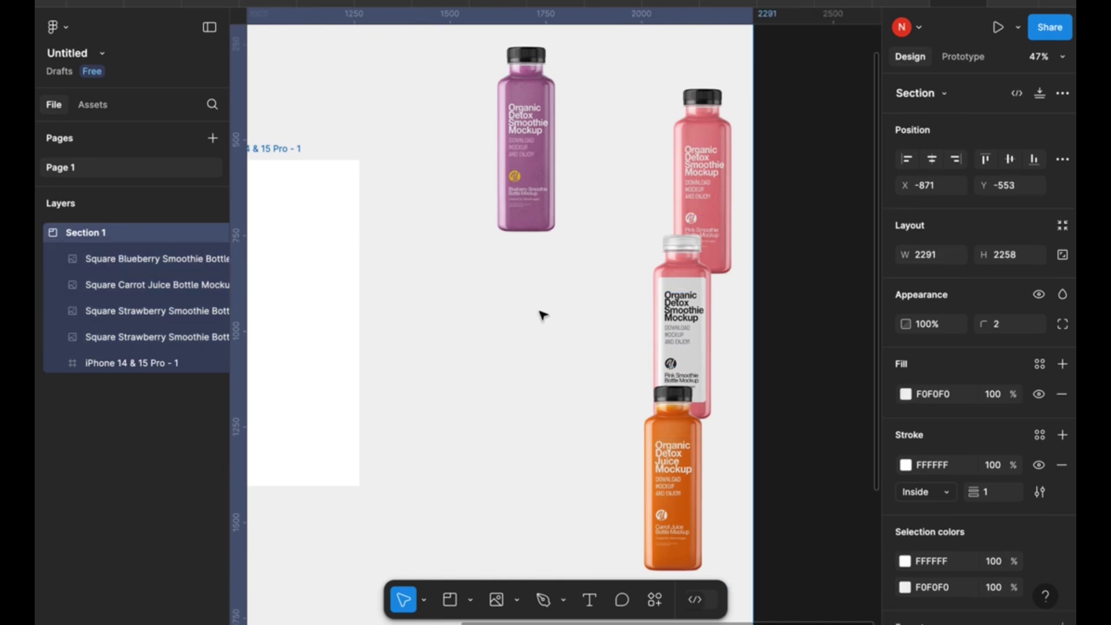
Scale the four bottle images down together until the group measures about 374 × 591.
left_click(695, 191)
left_click(541, 188, "shift")
left_click(677, 324, "shift")
left_click(672, 463, "shift")
left_click_drag(794, 258, 696, 258)
scroll(595, 276, "left", 3)
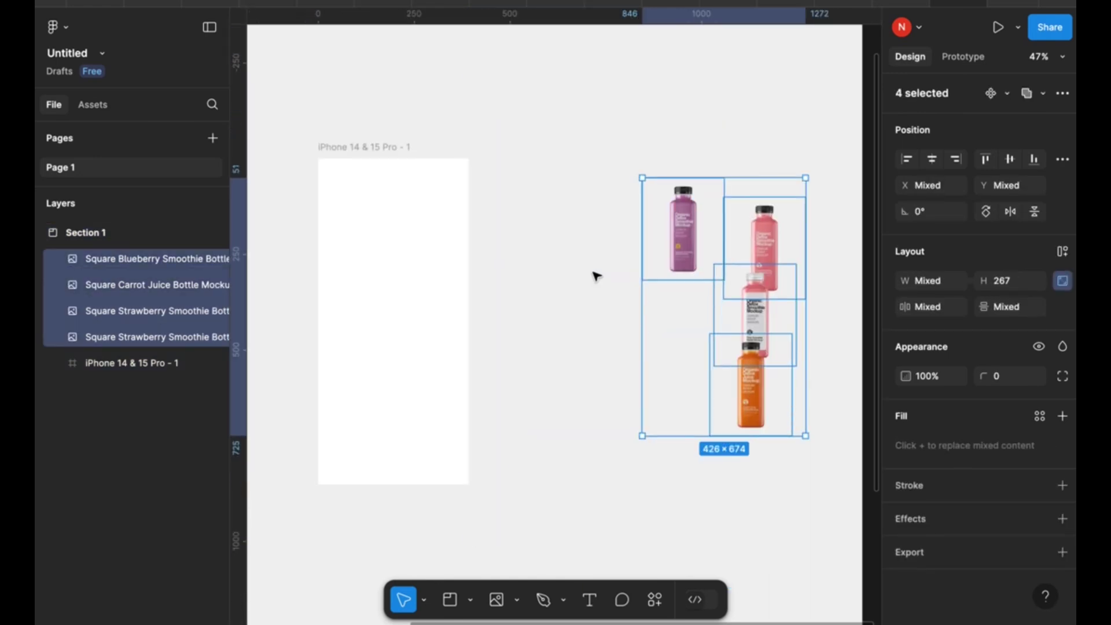
scroll(597, 276, "left", 2)
left_click_drag(793, 165, 791, 196)
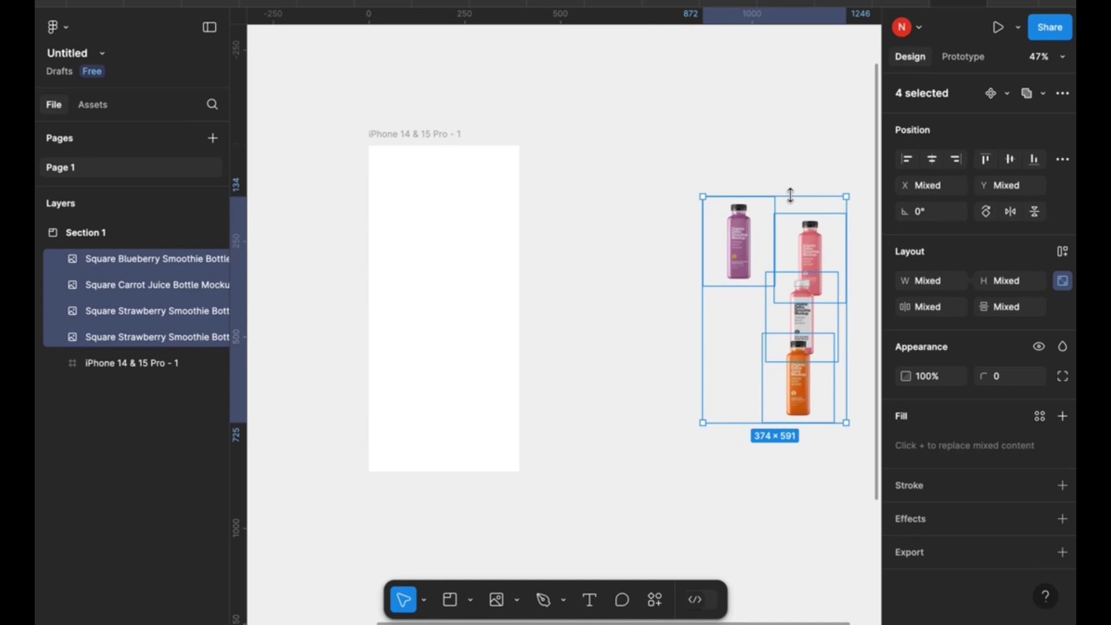
left_click(615, 222)
scroll(591, 228, "left", 2)
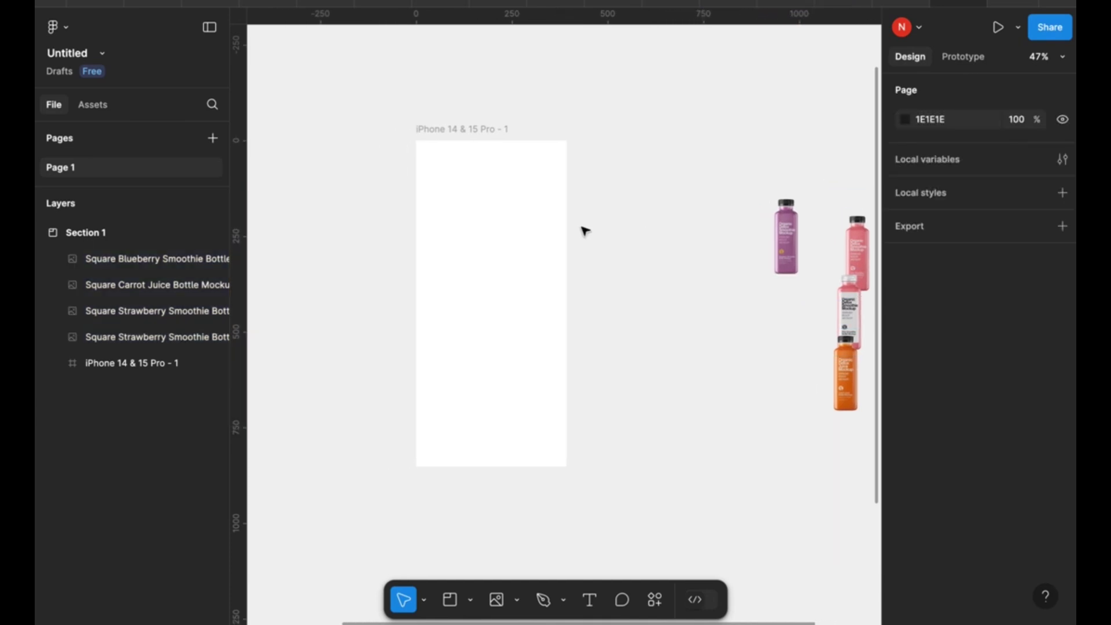
Draw a 24 × 24 circle near the phone frame's upper right corner and add a horizontal guide just above it.
scroll(521, 166, "up", 8)
key("o")
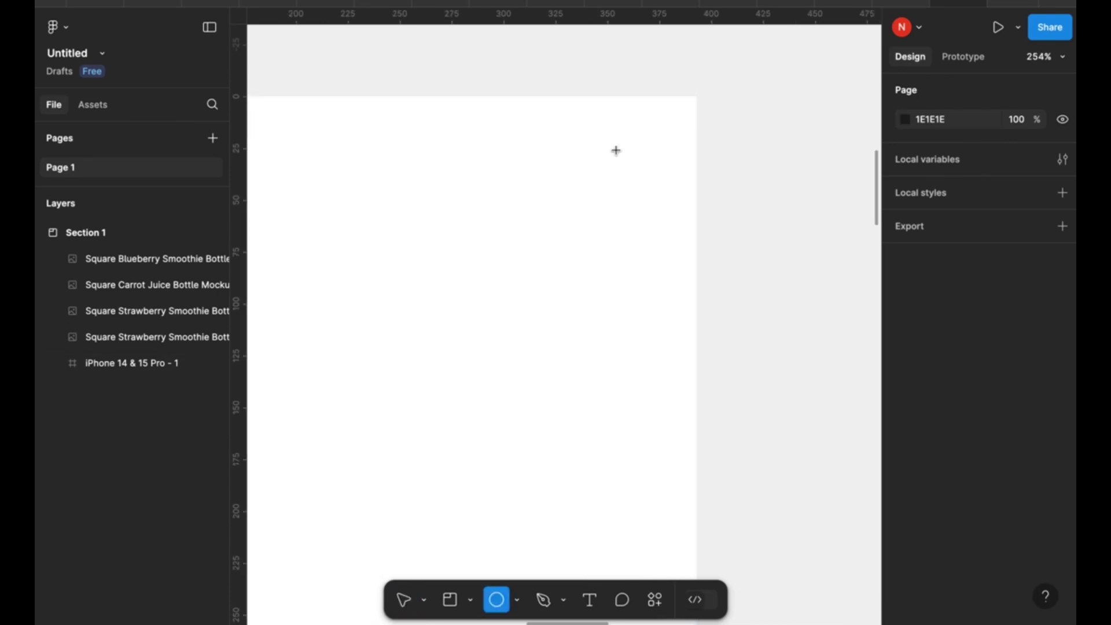
mouse_move(599, 133)
left_mouse_down()
mouse_move(649, 183)
mouse_move(624, 213)
left_mouse_up()
scroll(627, 217, "down", 2)
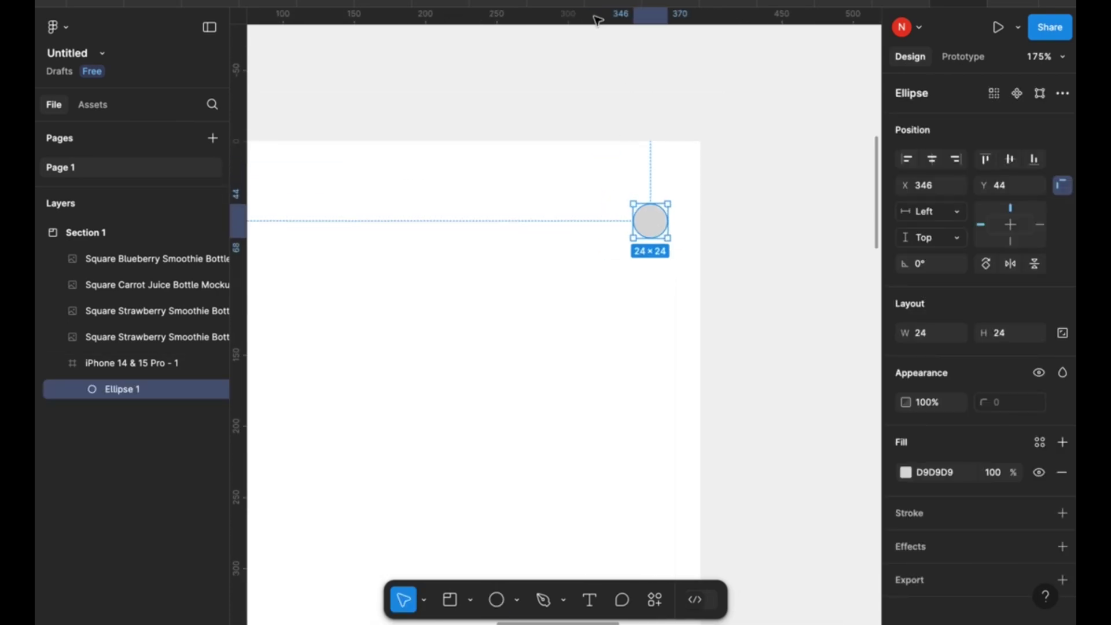
left_click(590, 199)
Enlarge the circle to 40 × 40 and move it inward below the guide, to about X 315, Y 53.
scroll(671, 252, "left", 2)
scroll(671, 251, "down", 1)
left_click(741, 176)
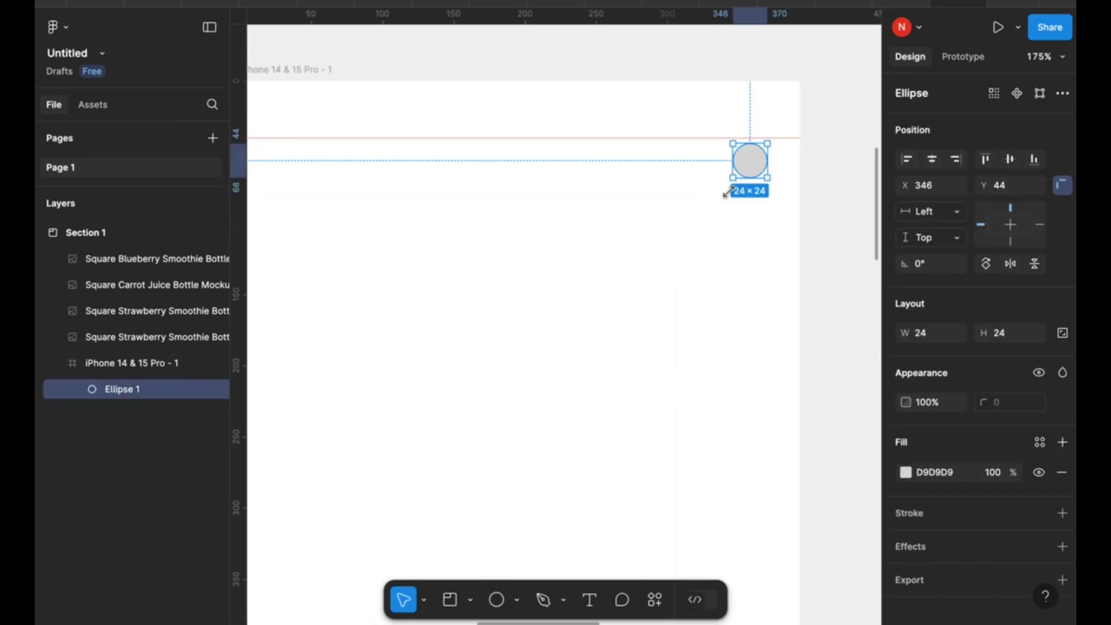
left_click_drag(731, 184, 715, 209)
scroll(718, 201, "down", 2)
key("shift+Left")
key("shift+Left")
key("shift+Down")
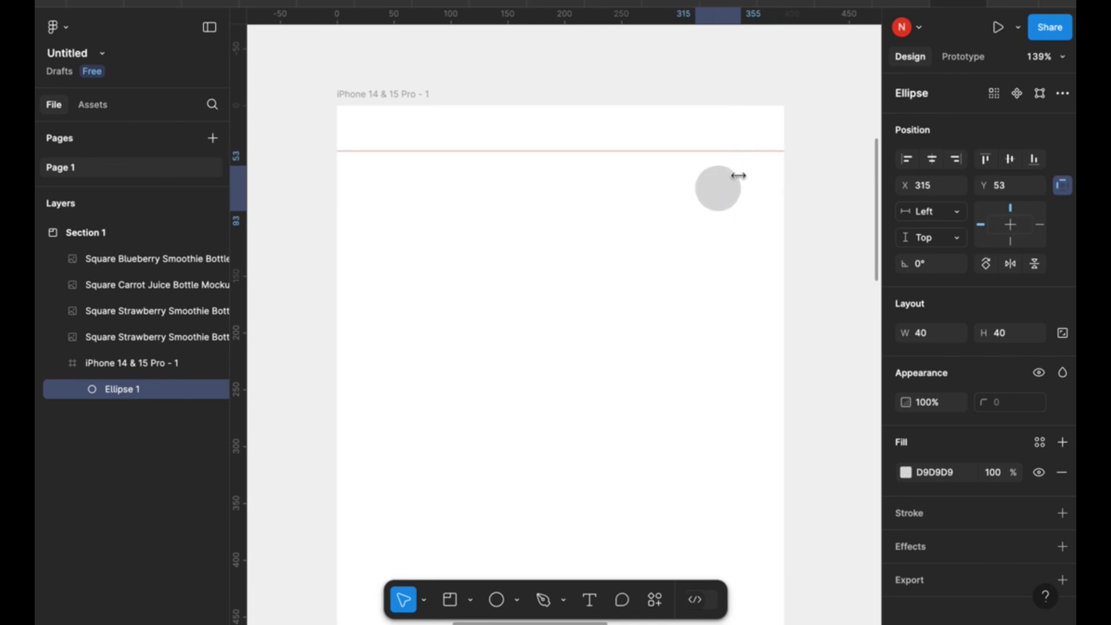
Add the text "JuicR" in bold Inter at size 19 on the frame's left side, level with the circle.
left_click(395, 213)
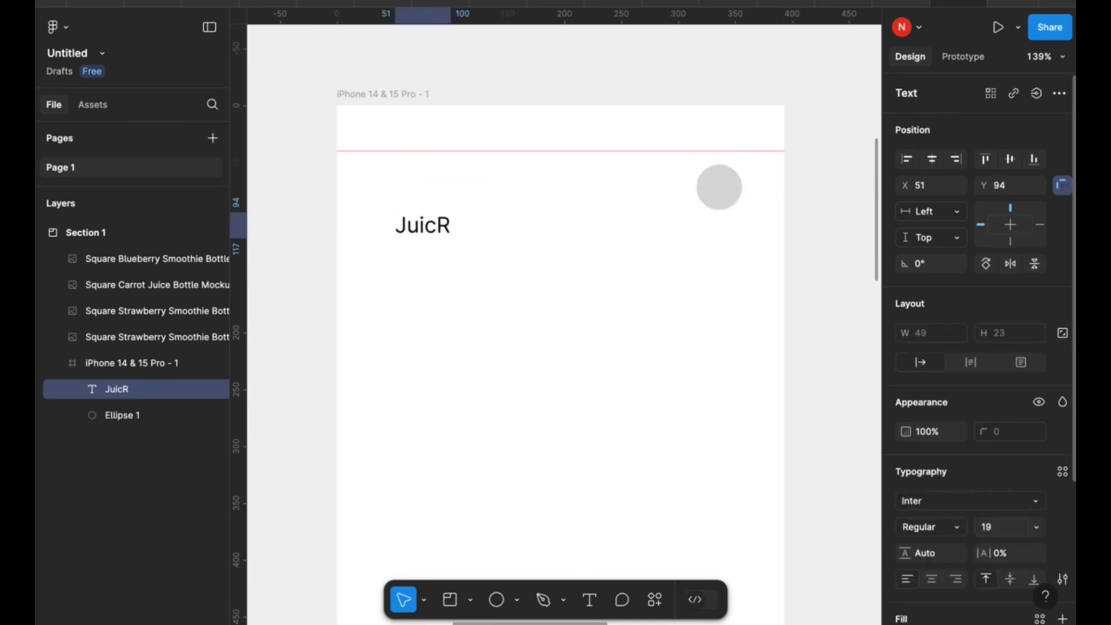
left_click(934, 527)
left_click(955, 585)
left_click_drag(433, 229, 415, 191)
Add a layout grid to the phone frame and make it a column grid with a count of 4.
left_click(389, 96)
scroll(1063, 405, "down", 4)
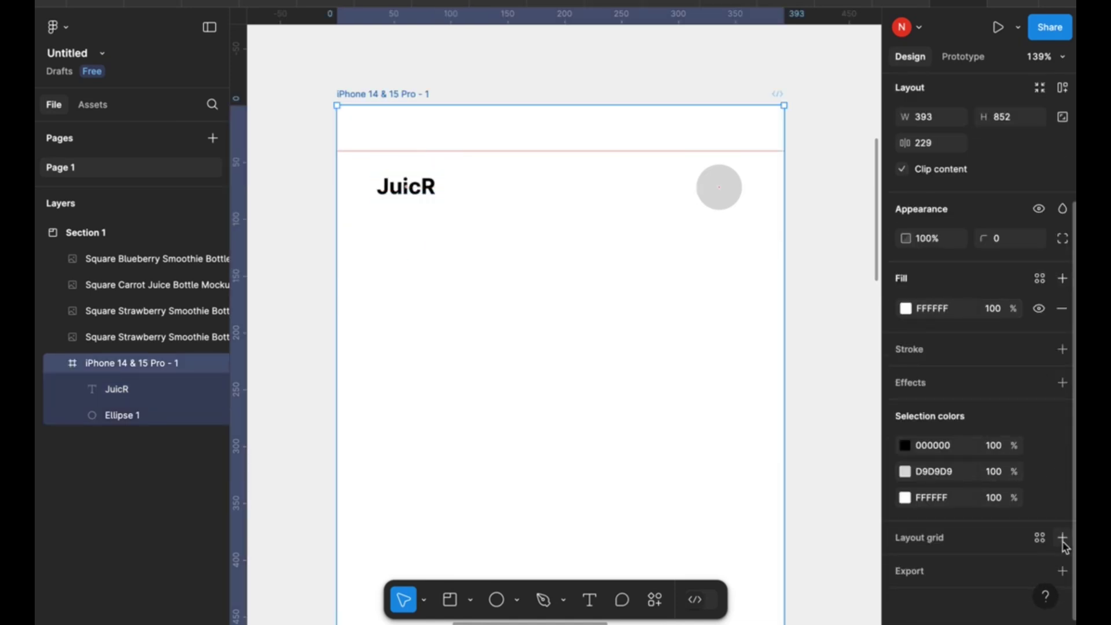
left_click(1063, 538)
left_click(906, 530)
left_click(715, 528)
left_click(731, 567)
left_click(729, 426)
left_click(737, 406)
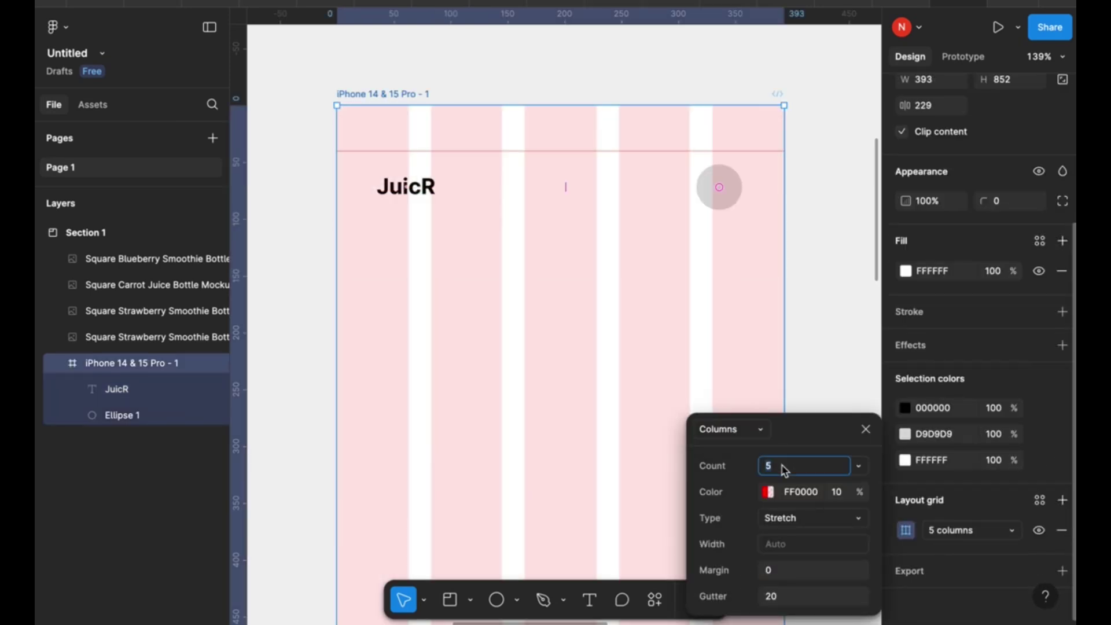
type("4")
key("Return")
Set the column grid's margin to 34.
left_click(792, 575)
key("shift+Up")
key("shift+Up")
key("shift+Up")
key("shift+Up")
key("Down")
key("Down")
key("Down")
key("Down")
key("Down")
key("Down")
key("Return")
Align the JuicR title and the circle with the outer edges of the column grid.
left_click(407, 186)
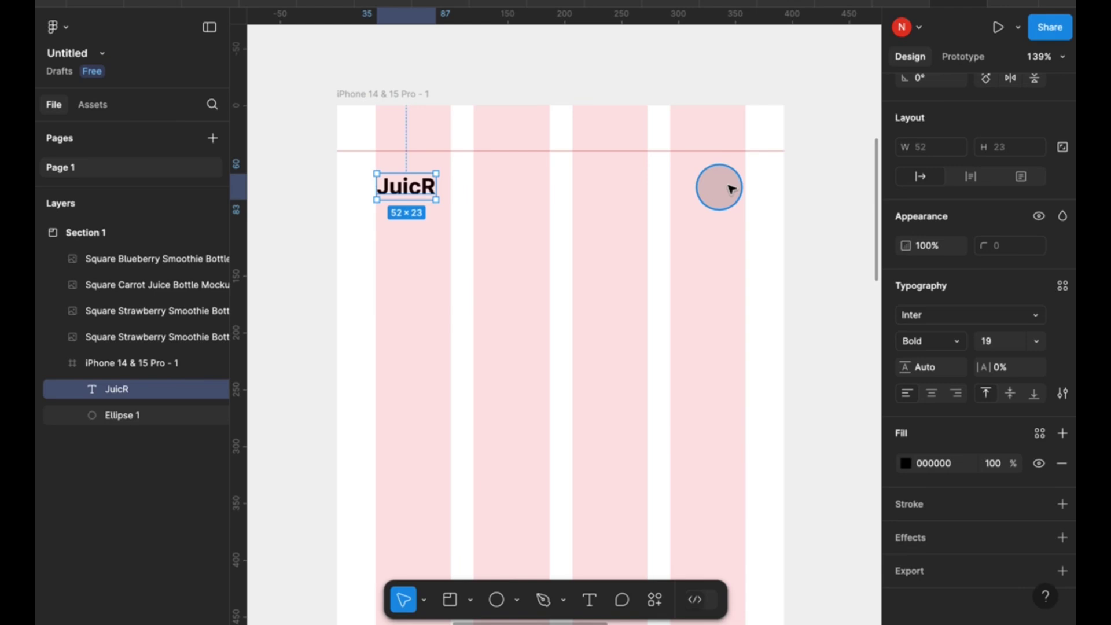
left_click(731, 188)
left_click(405, 186, "shift")
scroll(613, 309, "down", 5)
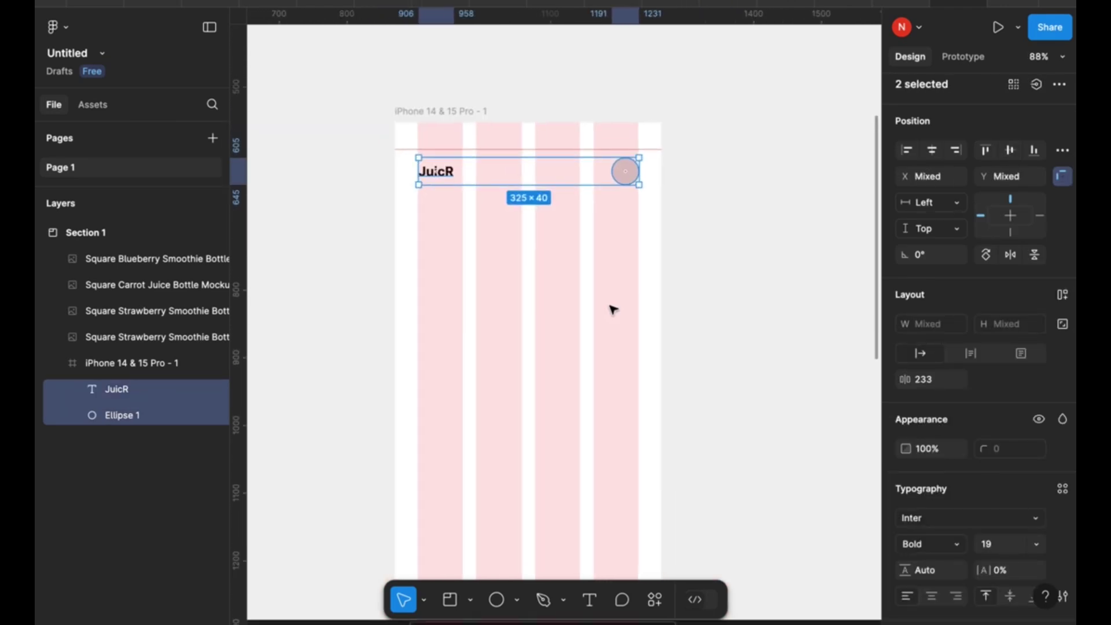
scroll(614, 310, "down", 5)
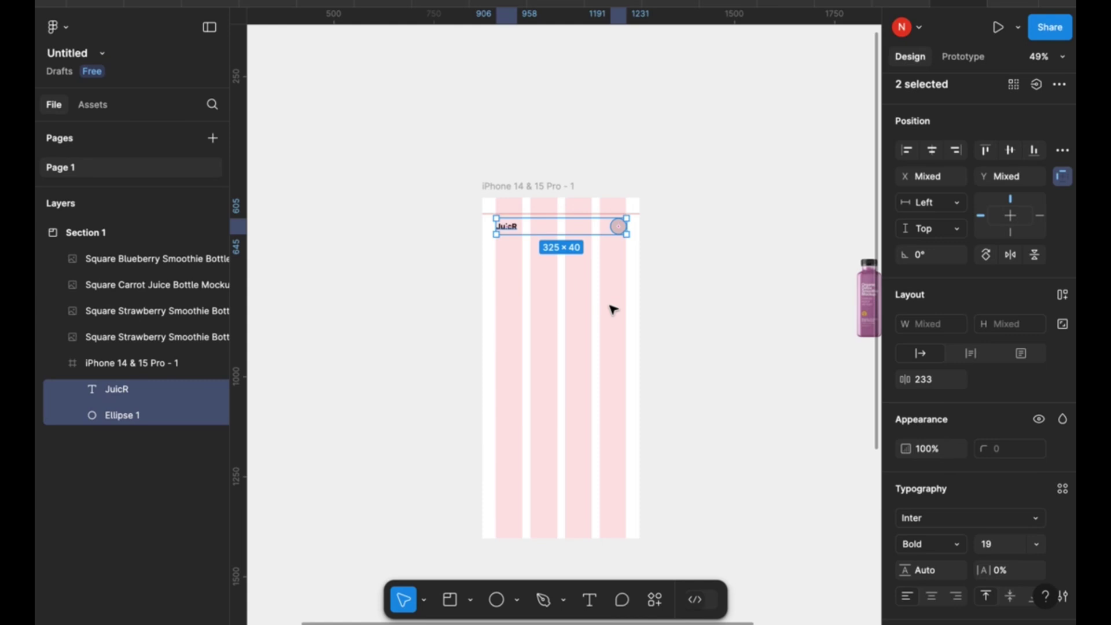
scroll(614, 309, "down", 2)
left_click(576, 422)
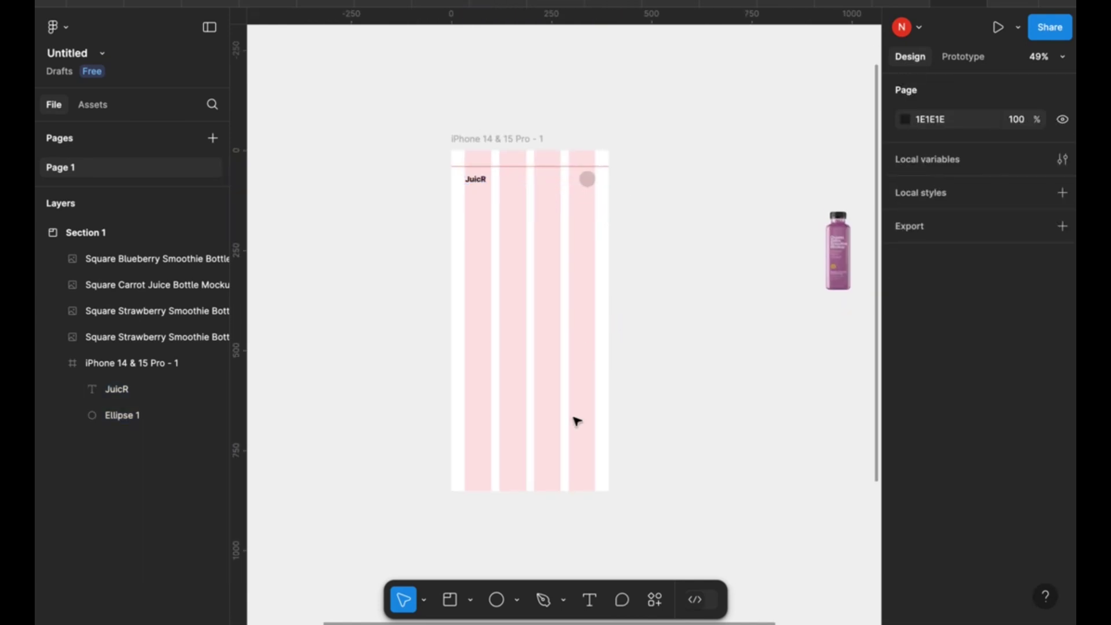
Draw a 394 × 72 rectangle across the bottom of the phone frame as the navigation bar.
scroll(573, 426, "up", 5)
scroll(517, 479, "up", 5)
scroll(509, 441, "down", 2)
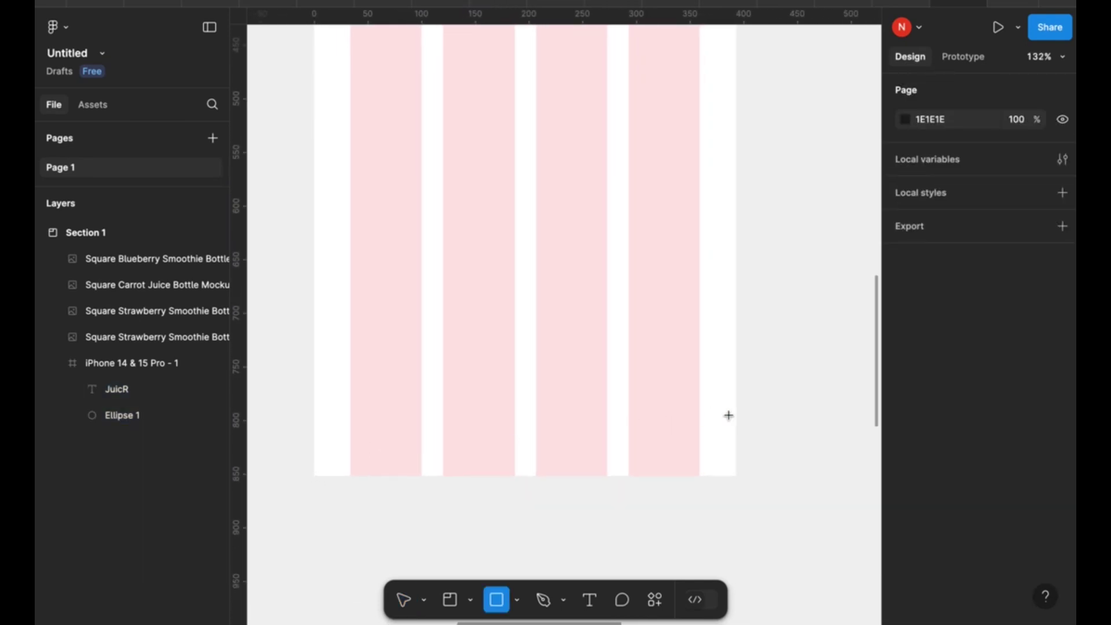
left_click_drag(729, 415, 313, 476)
mouse_move(574, 414)
left_mouse_down()
mouse_move(574, 403)
mouse_move(549, 397)
left_mouse_up()
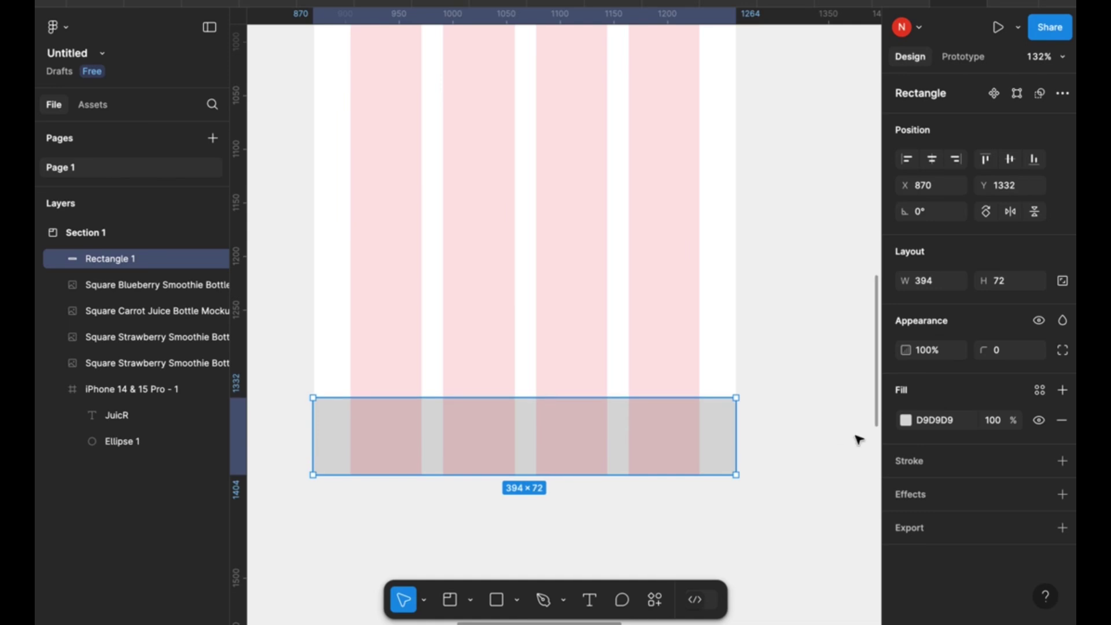
Round the navigation bar's two top corners to 25 and fill it with FFFFFF.
left_click(1062, 349)
left_click(812, 394)
type("25")
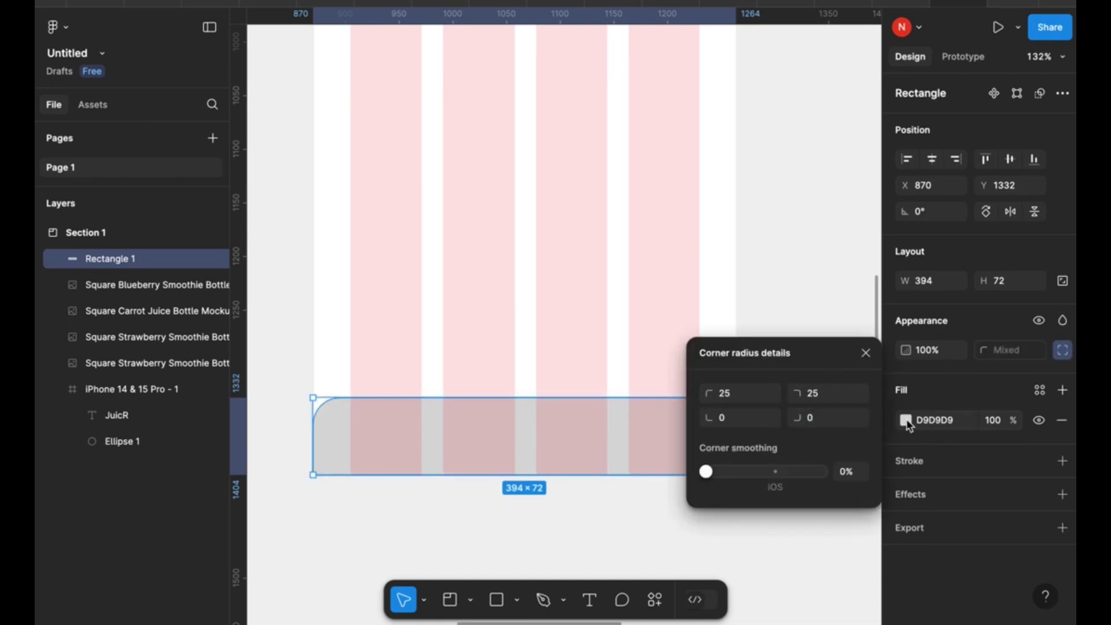
left_click(906, 420)
type("ffffff")
key("Return")
Add a drop shadow to the navigation bar with a Y offset of -4 and 15% opacity.
left_click(1063, 495)
left_click(906, 524)
type("-")
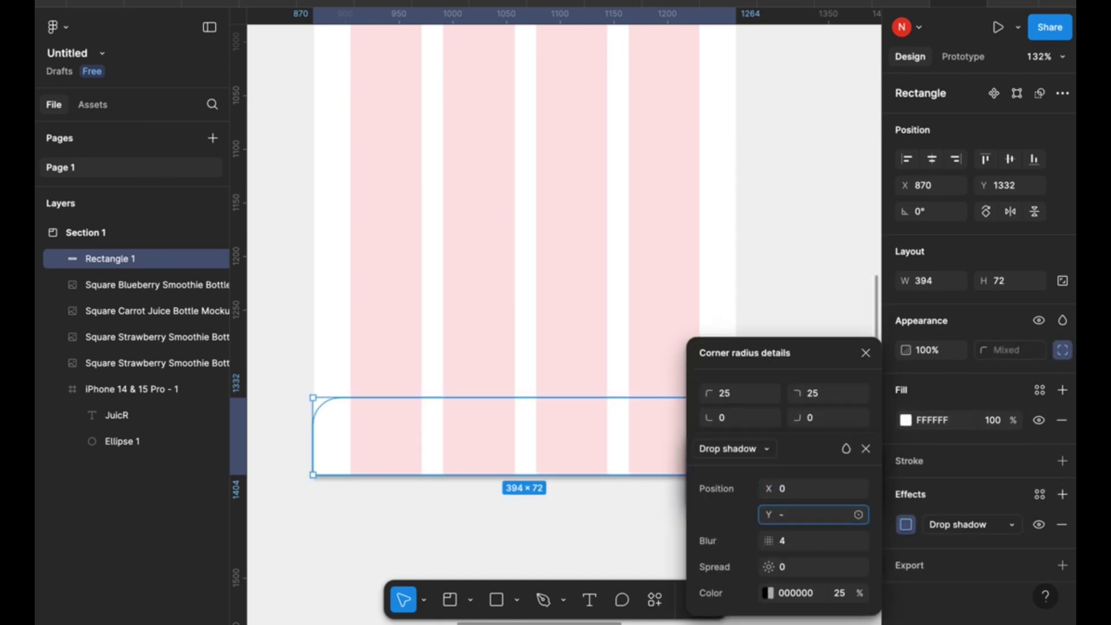
type("4")
left_click(841, 594)
type("15")
left_click(866, 353)
left_click(365, 538)
scroll(365, 539, "down", 2)
scroll(328, 357, "up", 3)
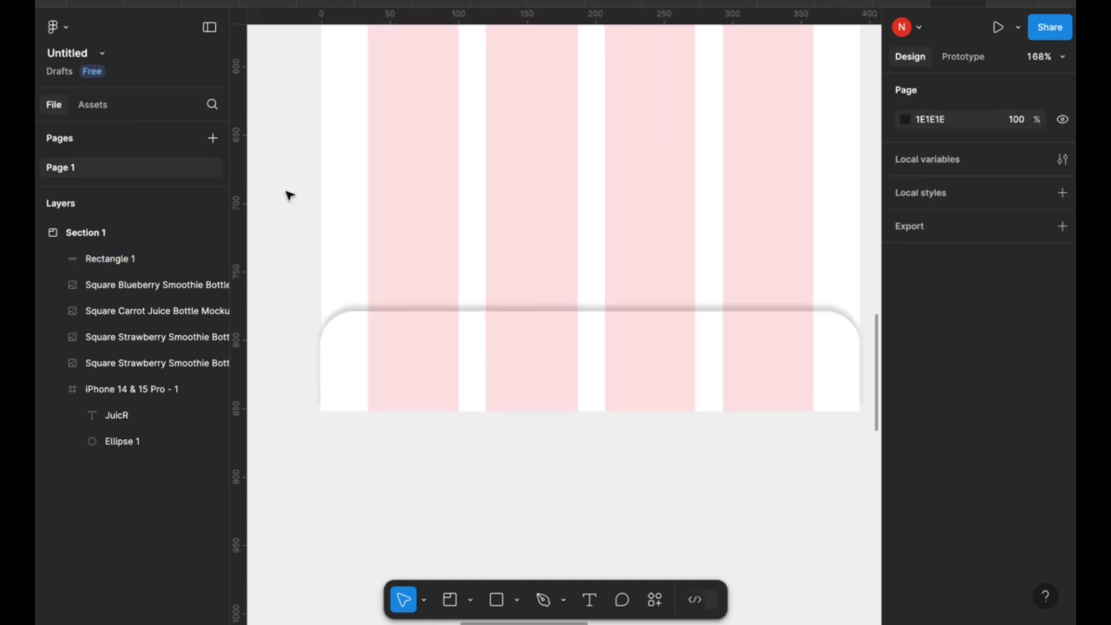
Search the Iconify plugin for "home" and import the outlined mynaui home icon into Section 1.
left_click(70, 28)
mouse_move(95, 243)
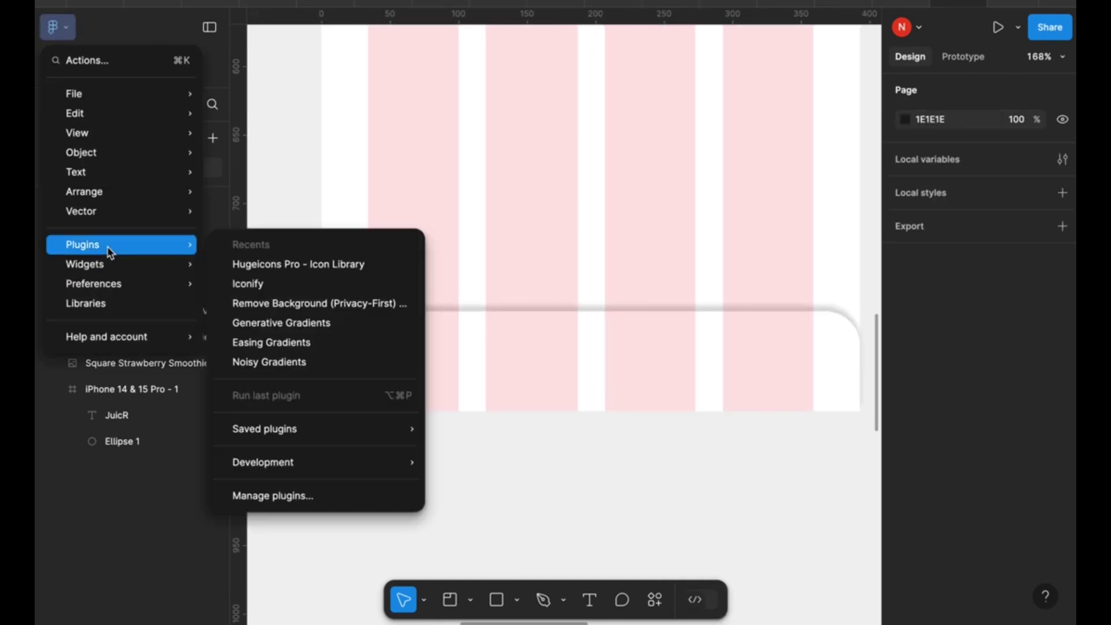
left_click(290, 287)
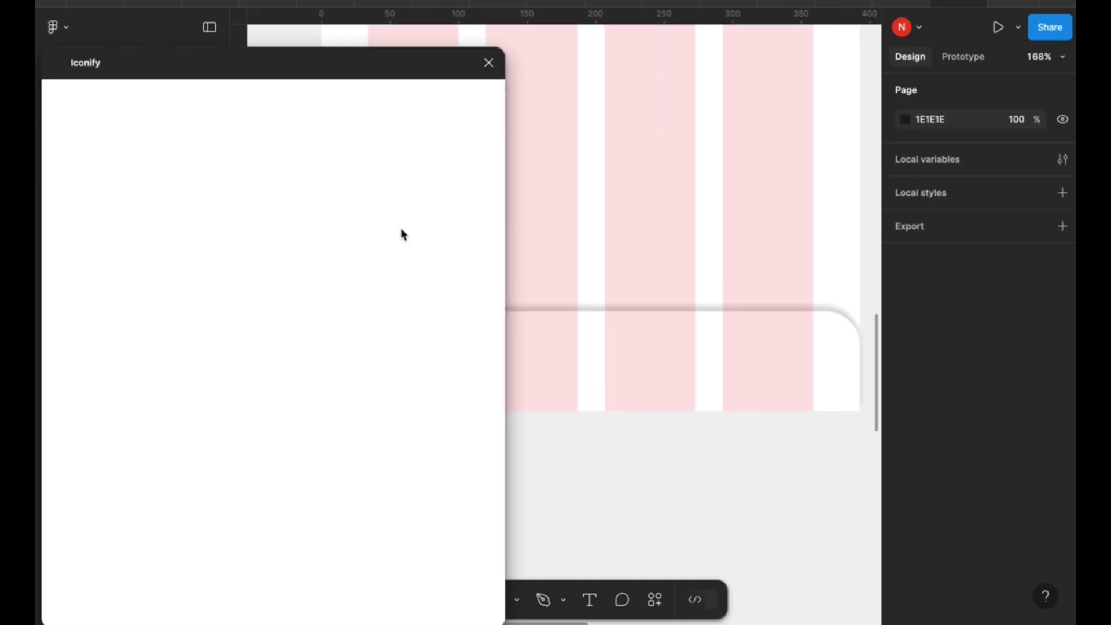
scroll(578, 270, "left", 3)
scroll(578, 271, "down", 1)
left_click(114, 126)
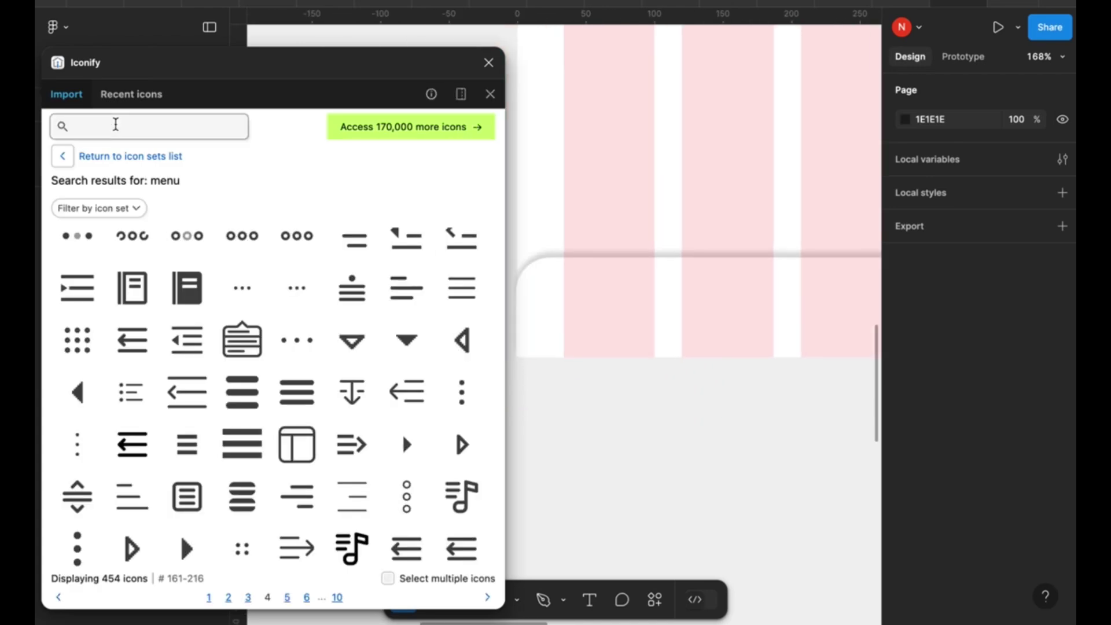
type("home")
key("Return")
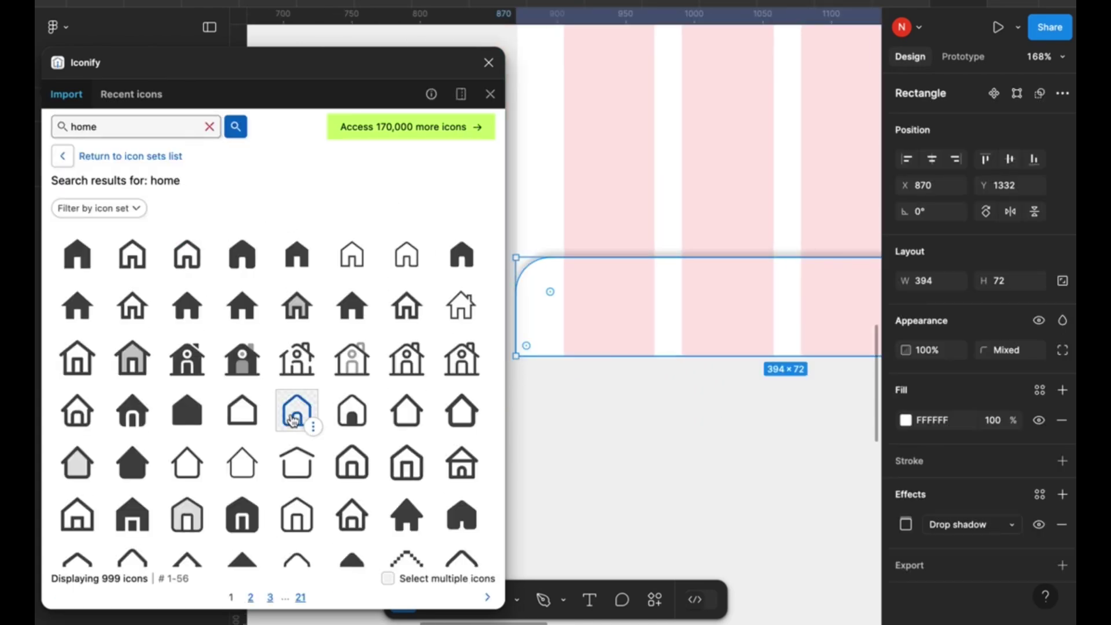
double_click(298, 415)
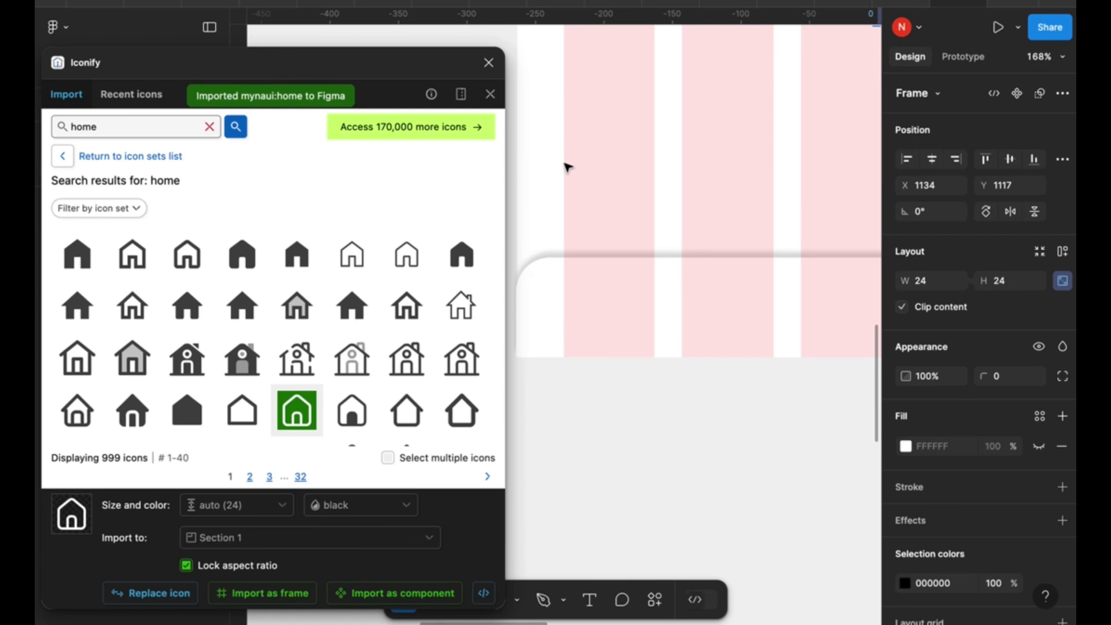
Search the Iconify plugin for "search" and import the mynaui magnifier icon into Section 1 as a frame.
double_click(83, 126)
type("search")
key("Return")
left_click(187, 358)
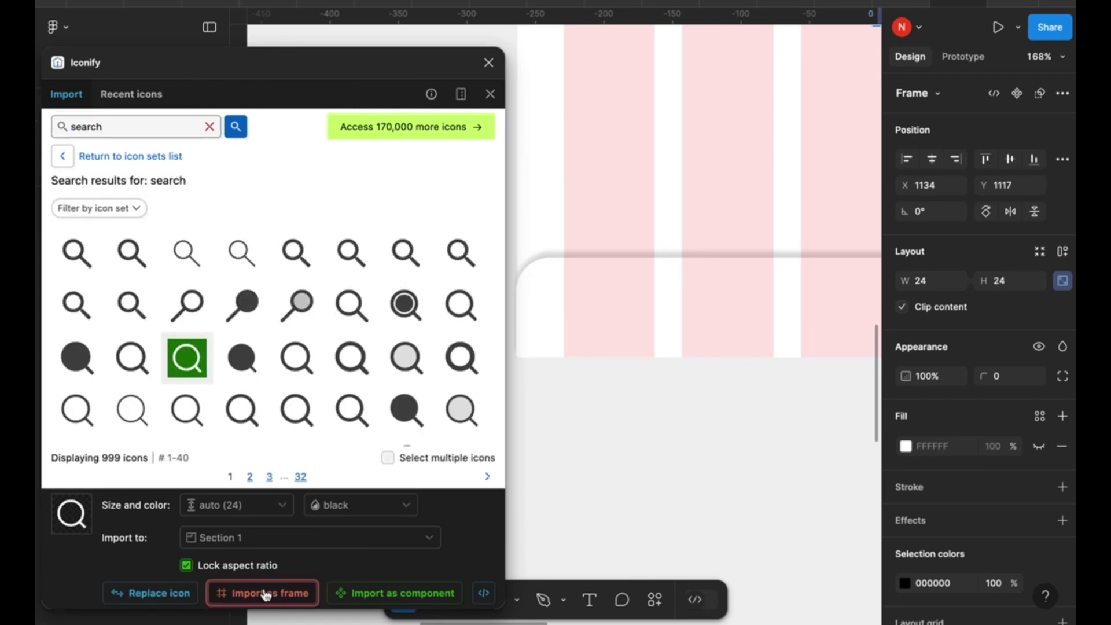
left_click(266, 594)
Search the icons for "user" and import the clarity user-line icon into Section 1 as a frame.
double_click(69, 126)
type("user")
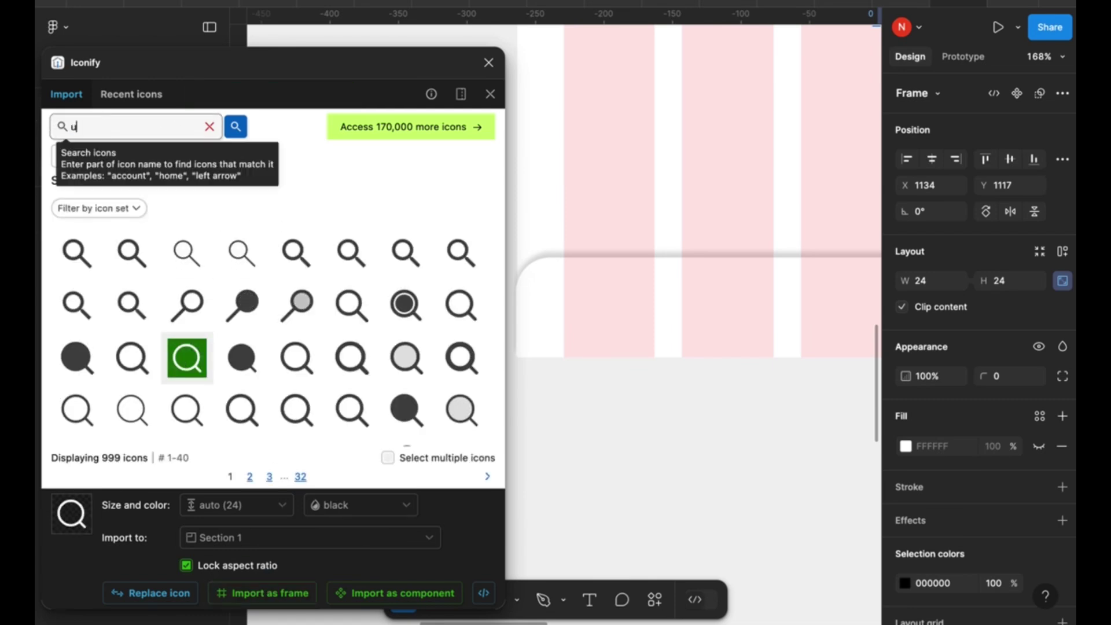
key("Return")
scroll(382, 388, "down", 10)
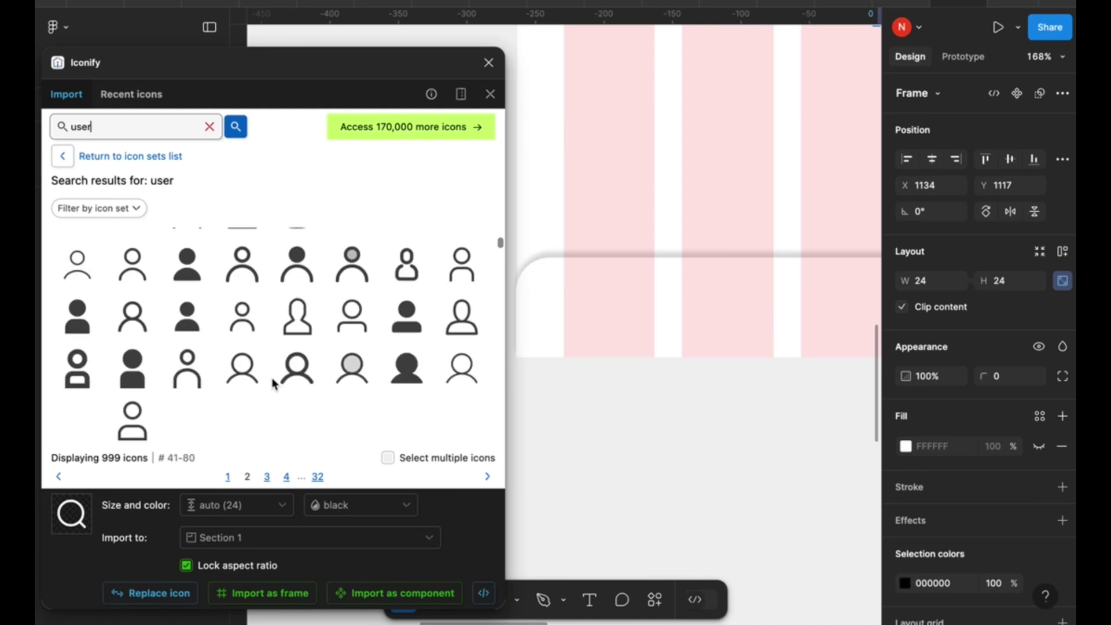
left_click(242, 358)
left_click(284, 590)
scroll(323, 377, "down", 3)
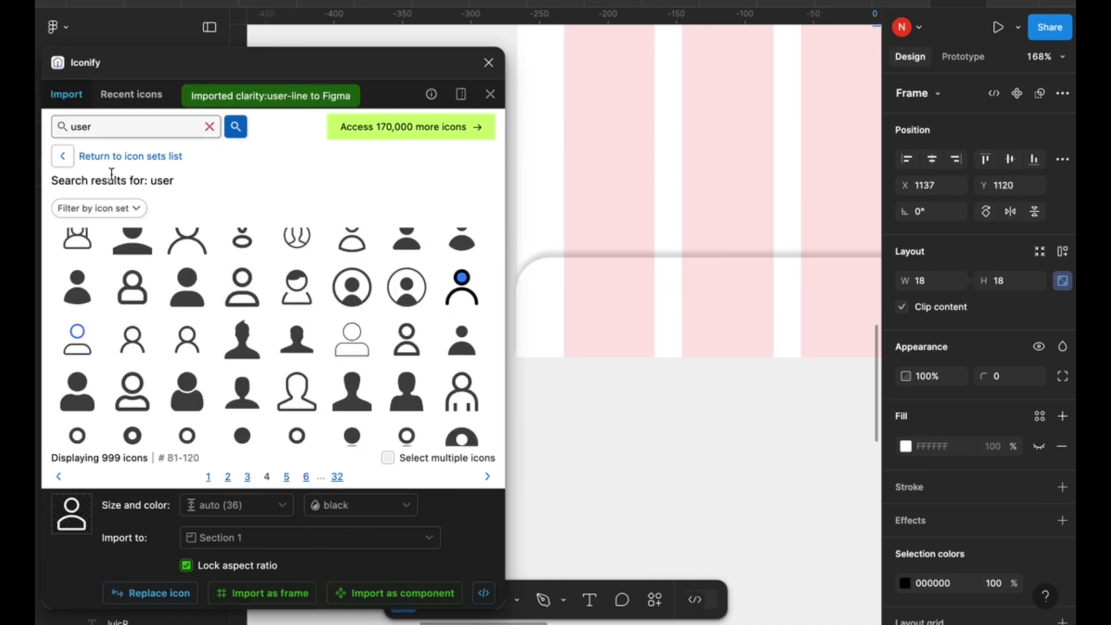
Search the icons for "bell" and import the outlined proicons bell icon as a frame.
double_click(81, 126)
type("n")
type("bell")
key("Return")
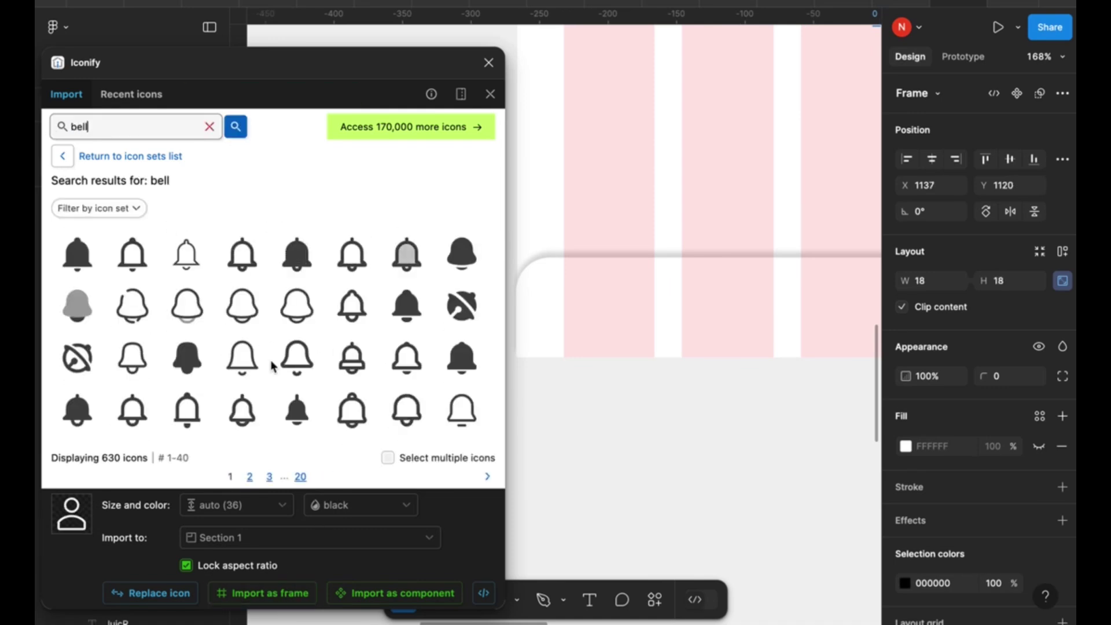
scroll(272, 366, "down", 1)
left_click(462, 365)
left_click(270, 593)
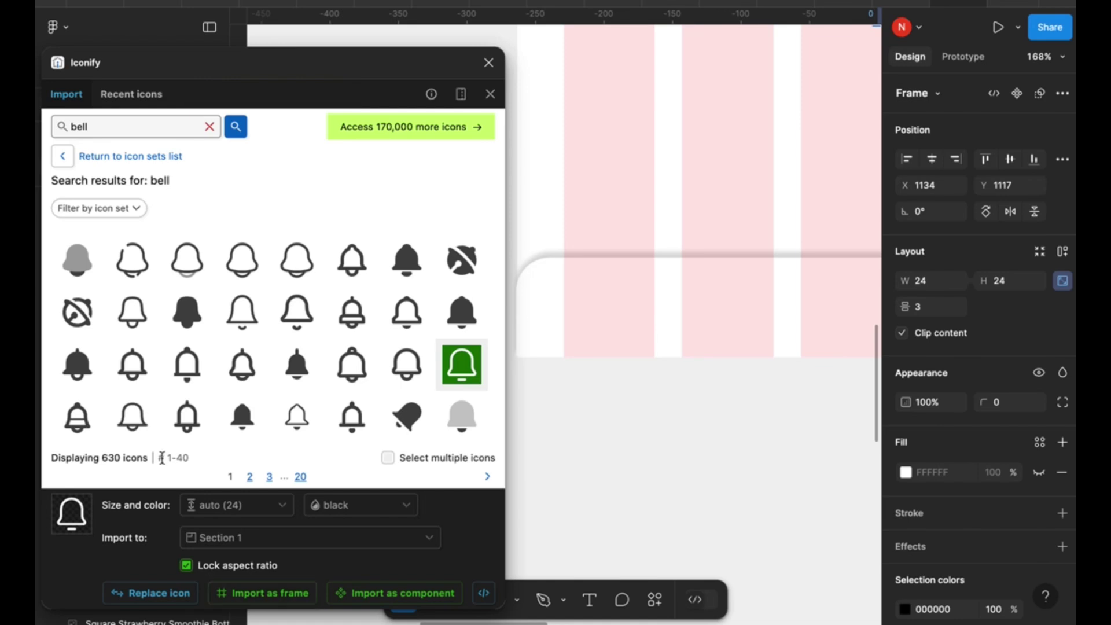
Search the icons for "menu", import the hugeicons menu-square icon as a frame and close the Iconify plugin.
type("menu")
key("Return")
scroll(340, 377, "down", 10)
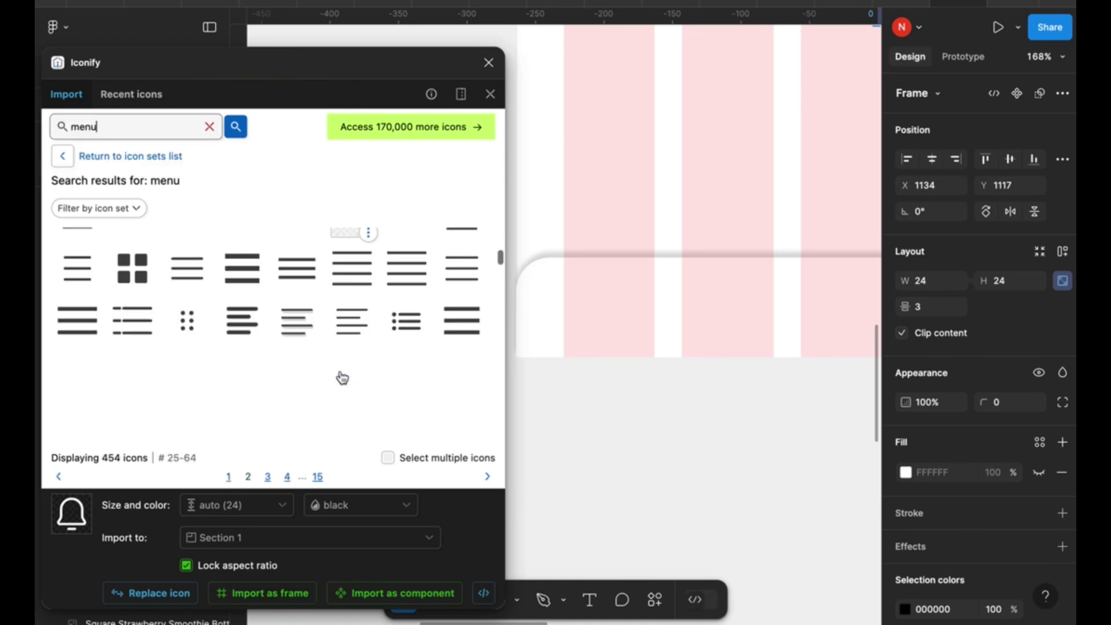
scroll(246, 382, "down", 12)
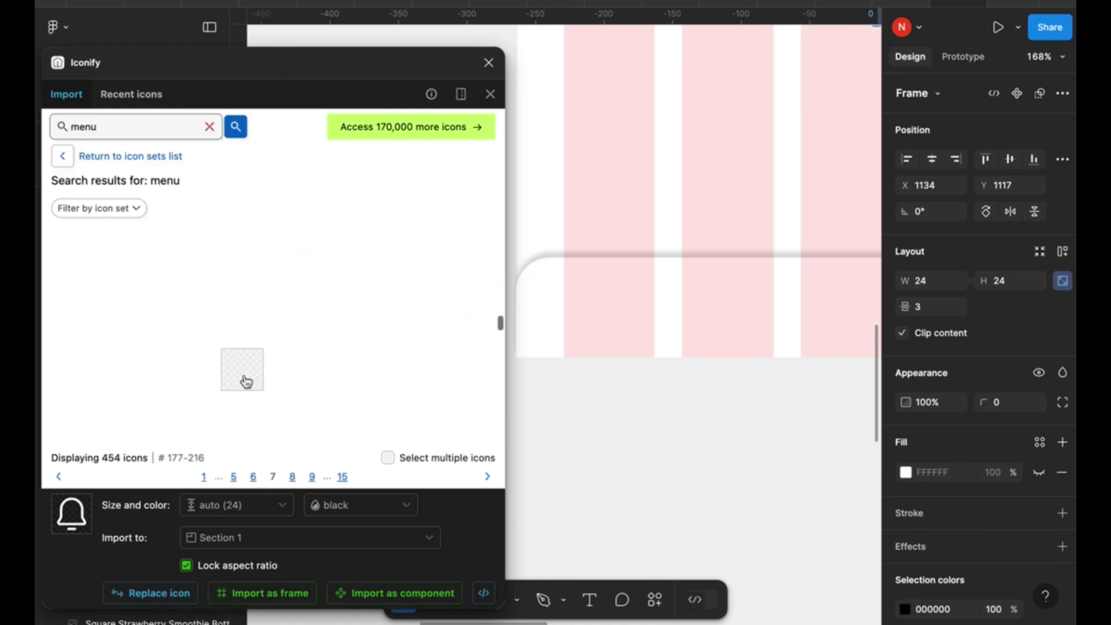
left_click(297, 274)
left_click(307, 590)
left_click(488, 62)
Place the menu-square icon in the navigation bar's third column and pull the bell icon away from the stacked icons.
scroll(467, 107, "down", 4)
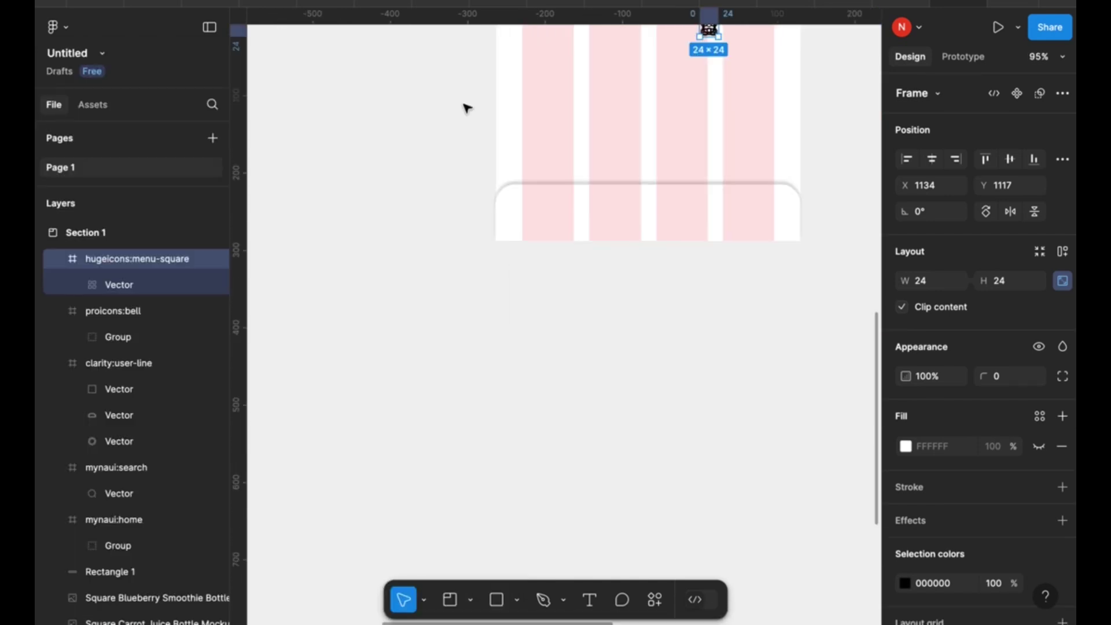
scroll(579, 145, "up", 3)
left_click(675, 116)
scroll(679, 120, "up", 3)
left_click(683, 121)
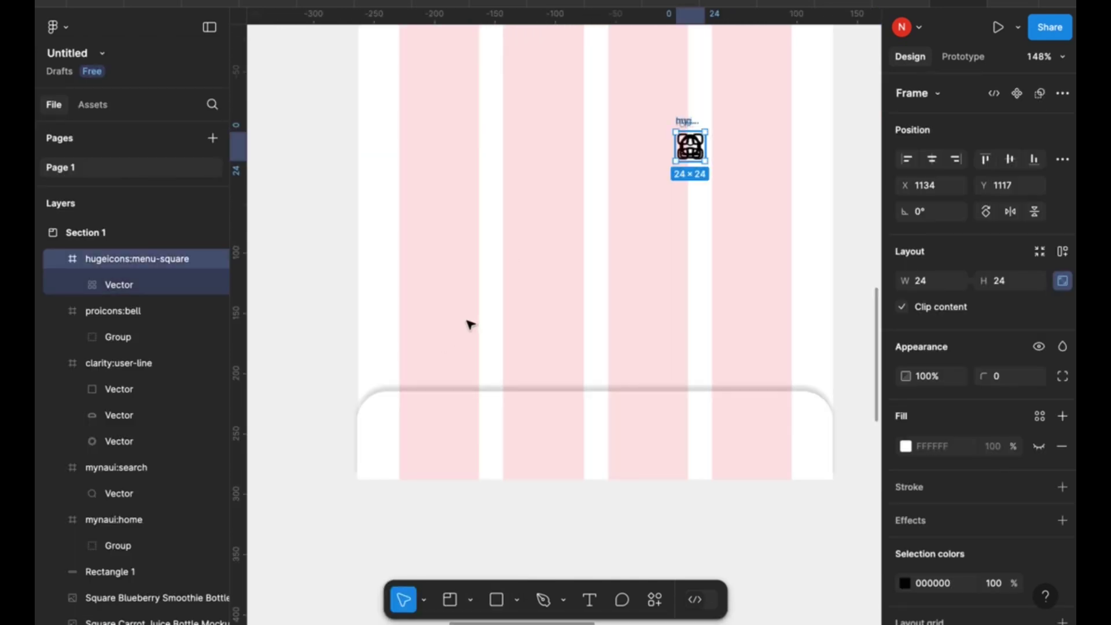
left_click_drag(470, 324, 642, 420)
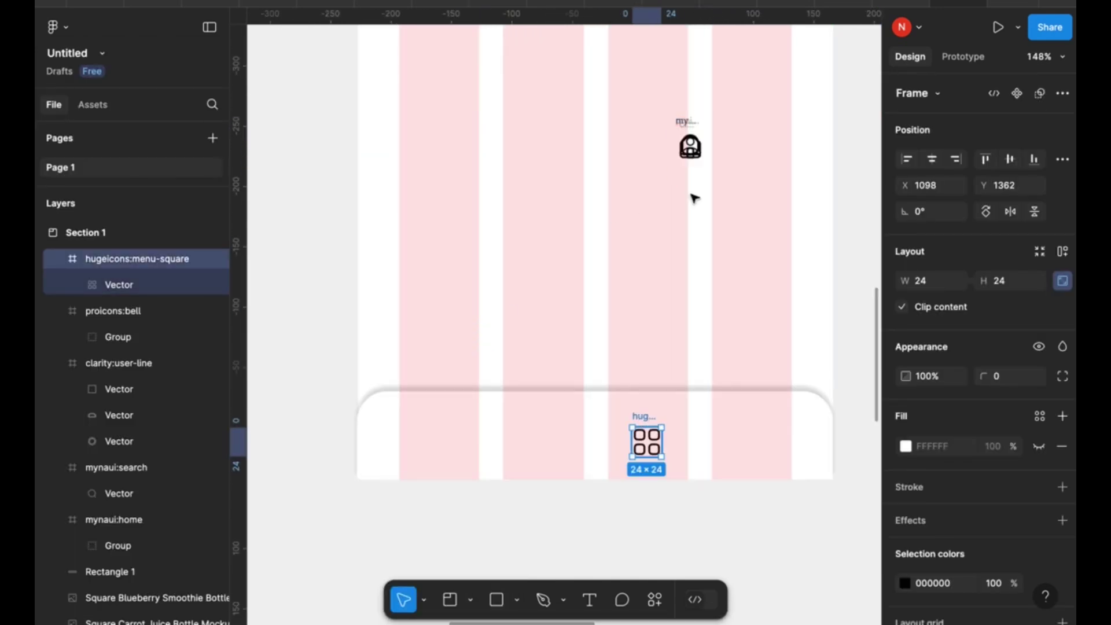
left_click_drag(686, 126, 578, 250)
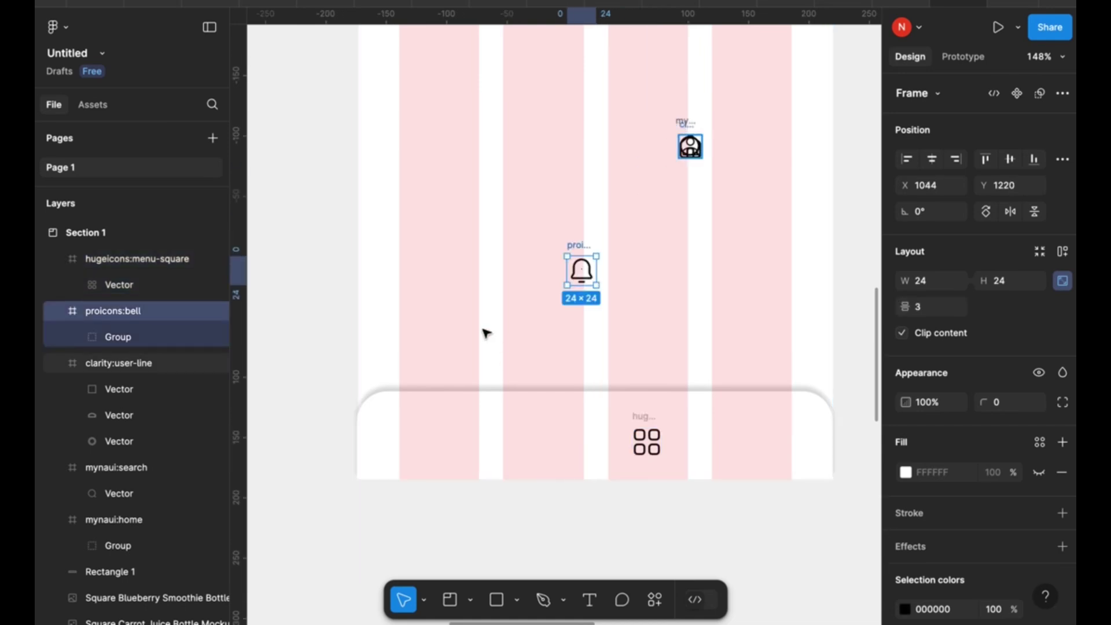
Place the user icon at 24 × 24 in the bar's fourth column, the search icon in the second and the home icon in the first.
left_click_drag(686, 126, 750, 430)
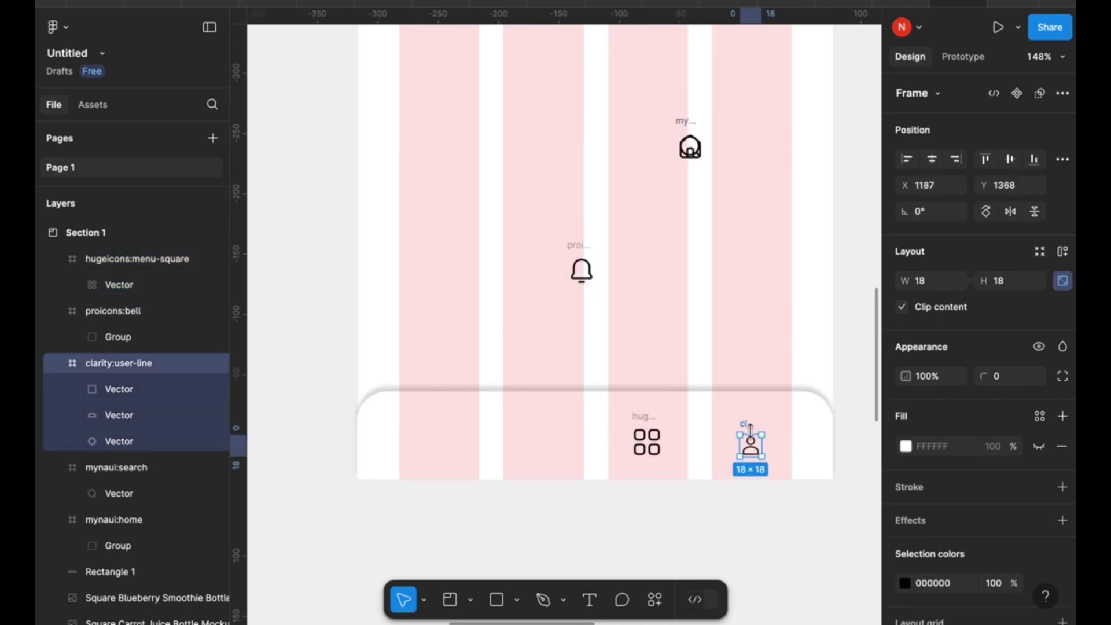
left_click_drag(685, 124, 535, 421)
left_click(686, 123)
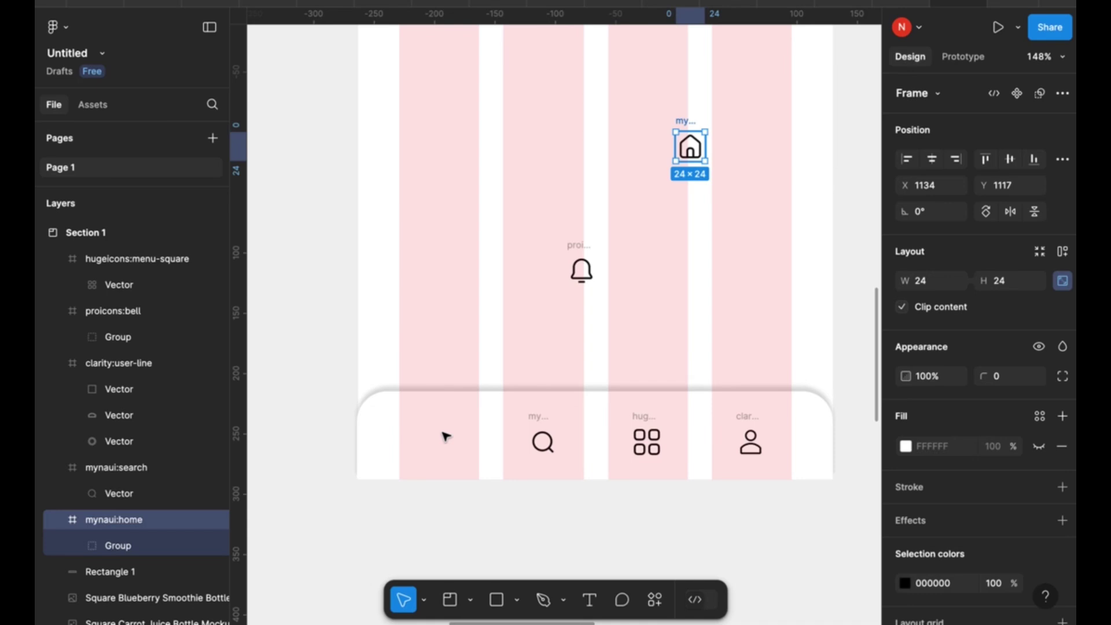
left_click_drag(445, 436, 434, 419)
Move the four navigation icons together into the iPhone 14 & 15 Pro - 1 frame and position them over the navigation bar.
left_click(538, 443, "shift")
left_click(645, 421, "shift")
left_click(752, 420, "shift")
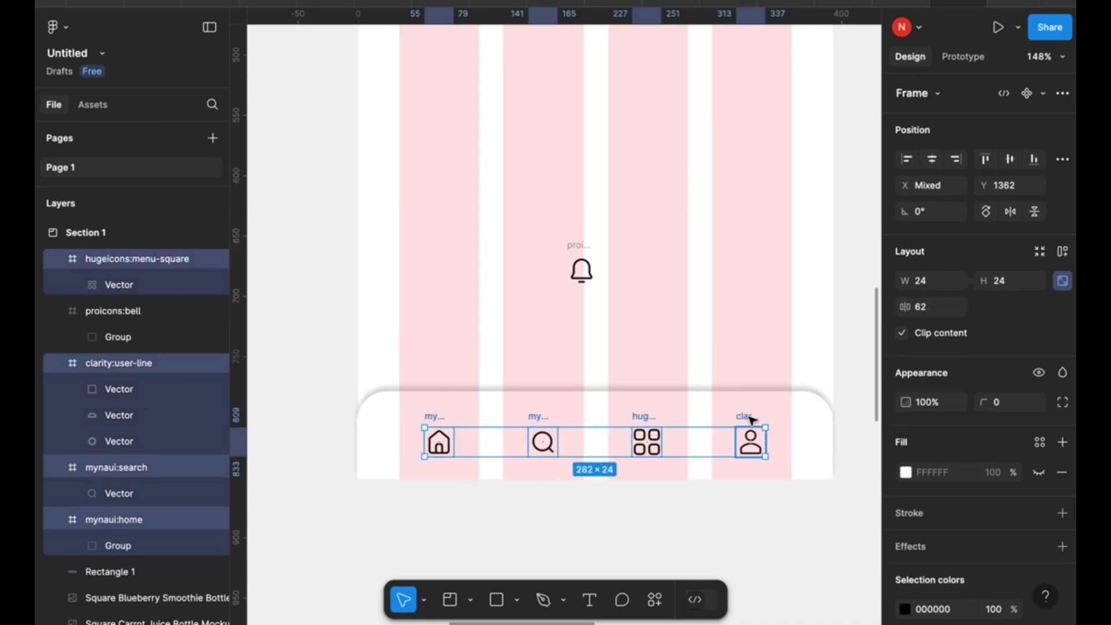
key("super+x")
left_click(752, 421)
key("super+v")
key("super+x")
scroll(646, 441, "down", 5)
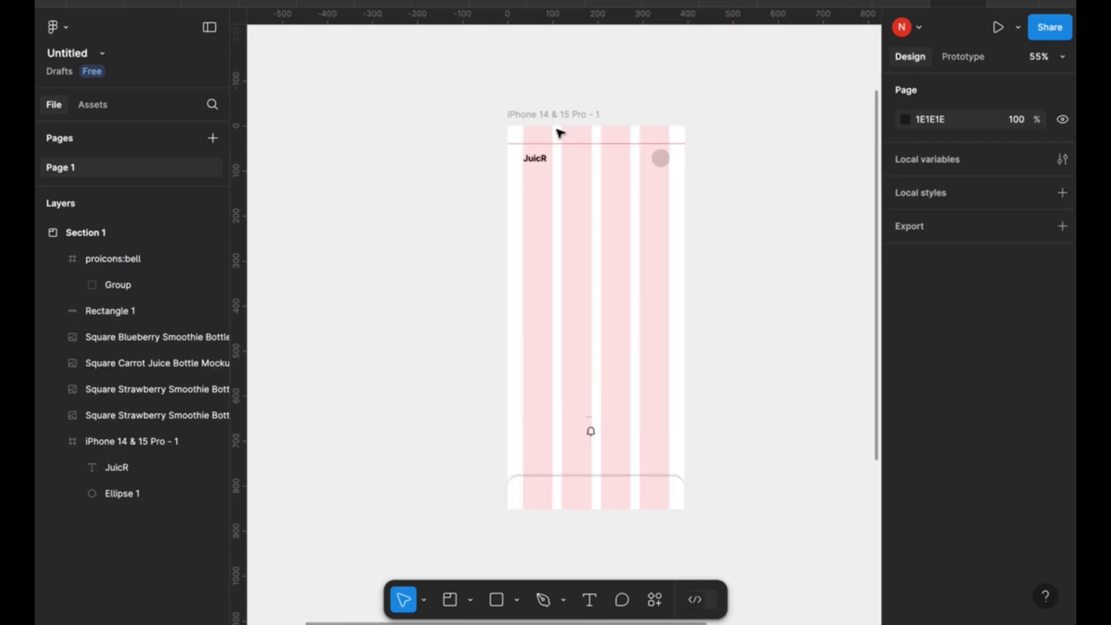
left_click(554, 114)
key("super+v")
scroll(596, 431, "up", 4)
scroll(600, 429, "down", 3)
left_click_drag(615, 158, 616, 431)
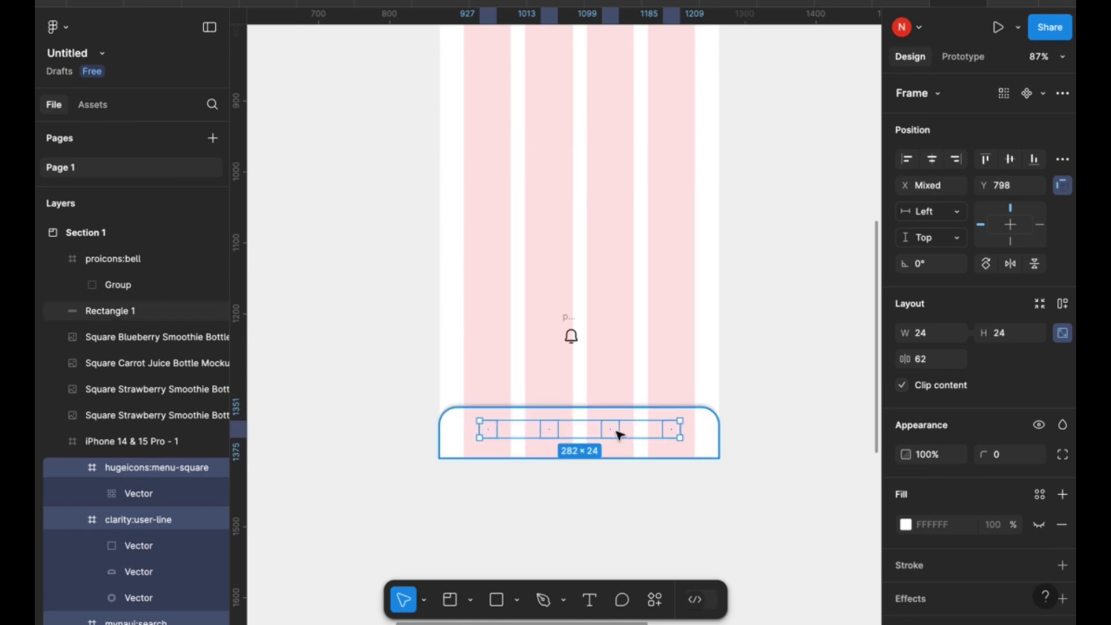
Send the navigation bar rectangle behind the four icons.
scroll(619, 436, "up", 3)
left_click(968, 60)
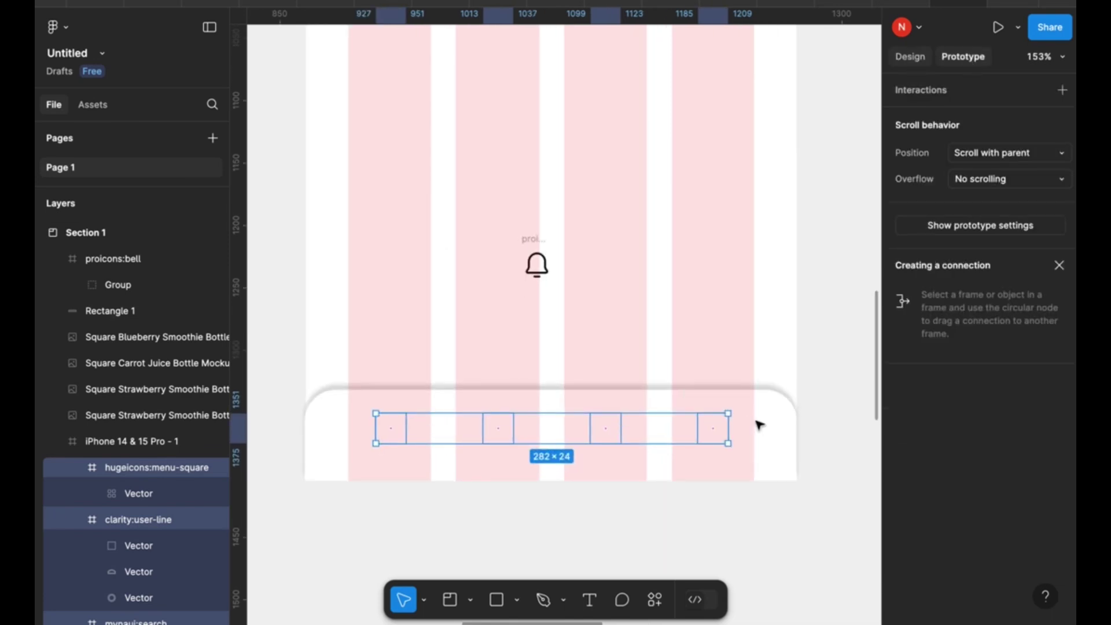
left_click(580, 444)
key("[")
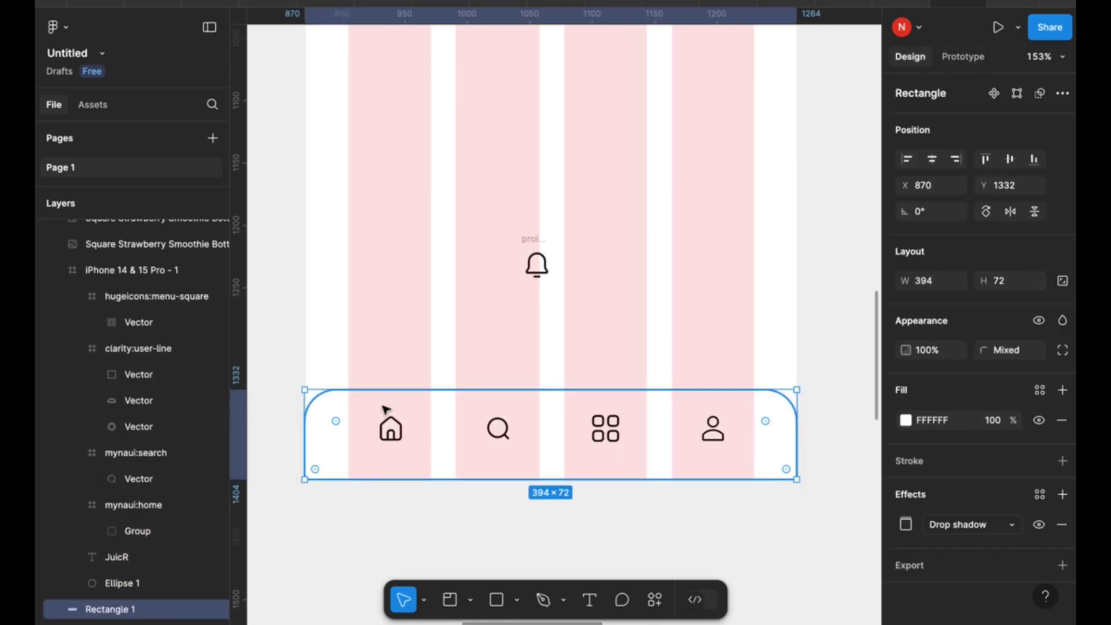
Nudge the navigation bar and its four icons down until the bar sits flush with the phone frame's lower edge.
left_click_drag(360, 366, 727, 446)
key("Down")
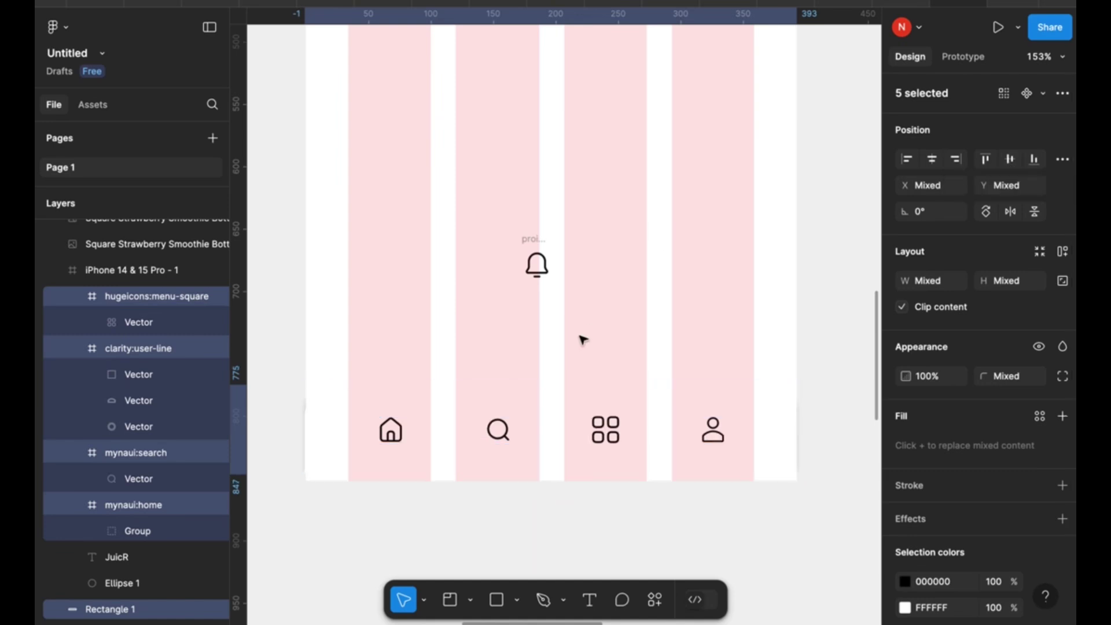
key("shift+Down")
key("shift+Up")
key("Up")
key("Up")
key("Down")
key("Down")
key("Down")
key("Down")
key("Down")
key("Down")
key("Down")
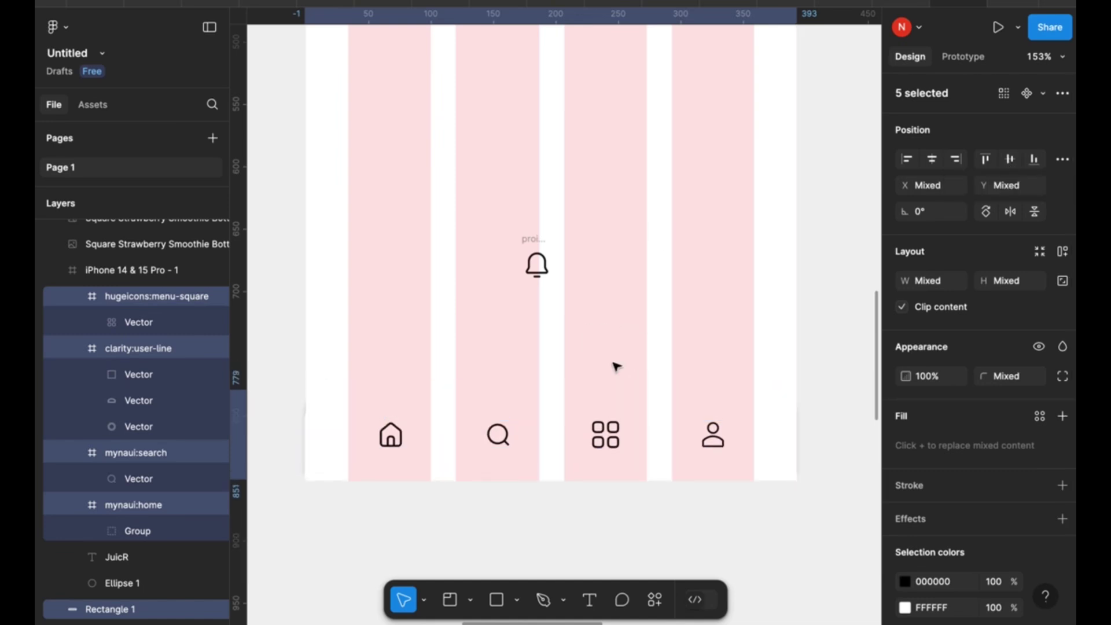
left_click(494, 406)
left_click(496, 407)
left_click(713, 436, "shift")
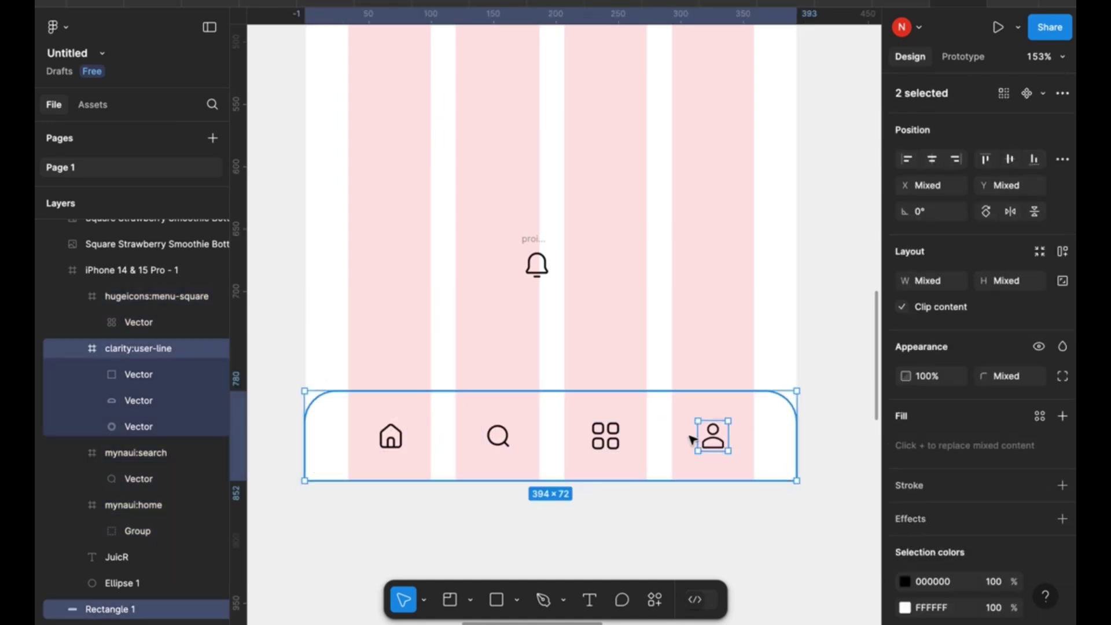
left_click(606, 437, "shift")
left_click(498, 436, "shift")
left_click(389, 437, "shift")
left_click(542, 403, "shift")
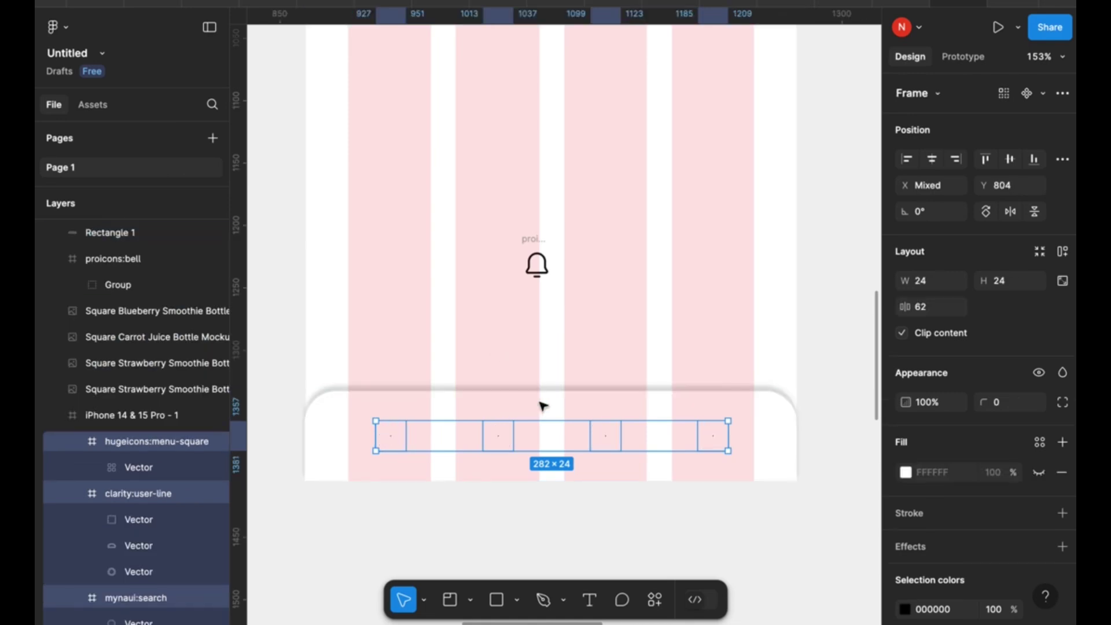
Move the navigation bar rectangle into the phone frame, align it to the frame's bottom and send it behind the icons.
left_click(565, 406)
left_click(964, 62)
left_click(911, 56)
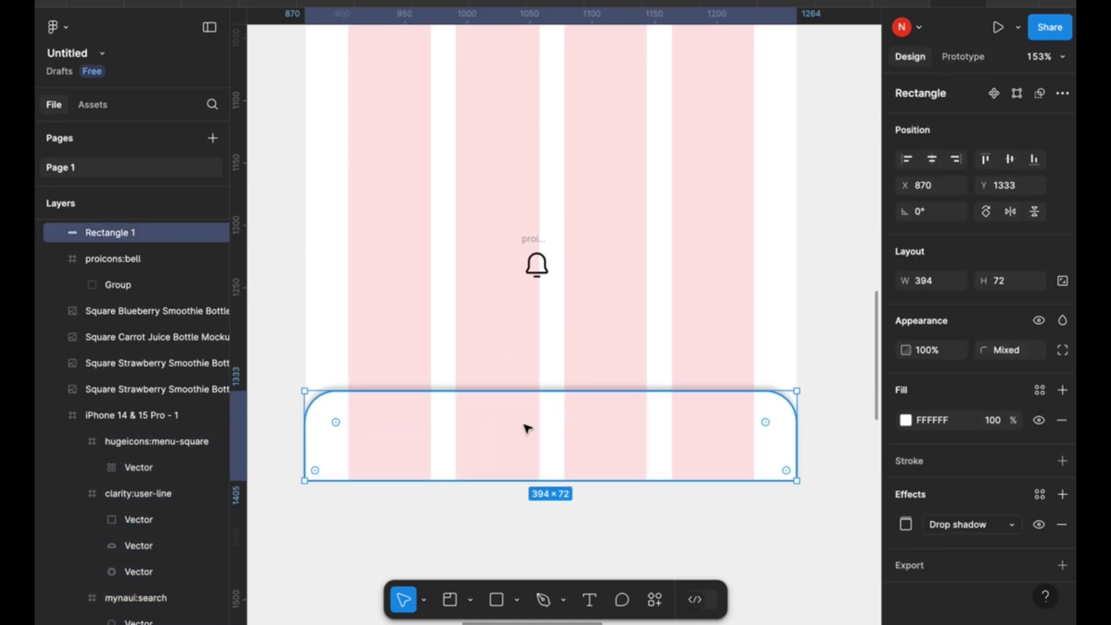
scroll(514, 417, "down", 5)
key("Escape")
left_click(468, 117)
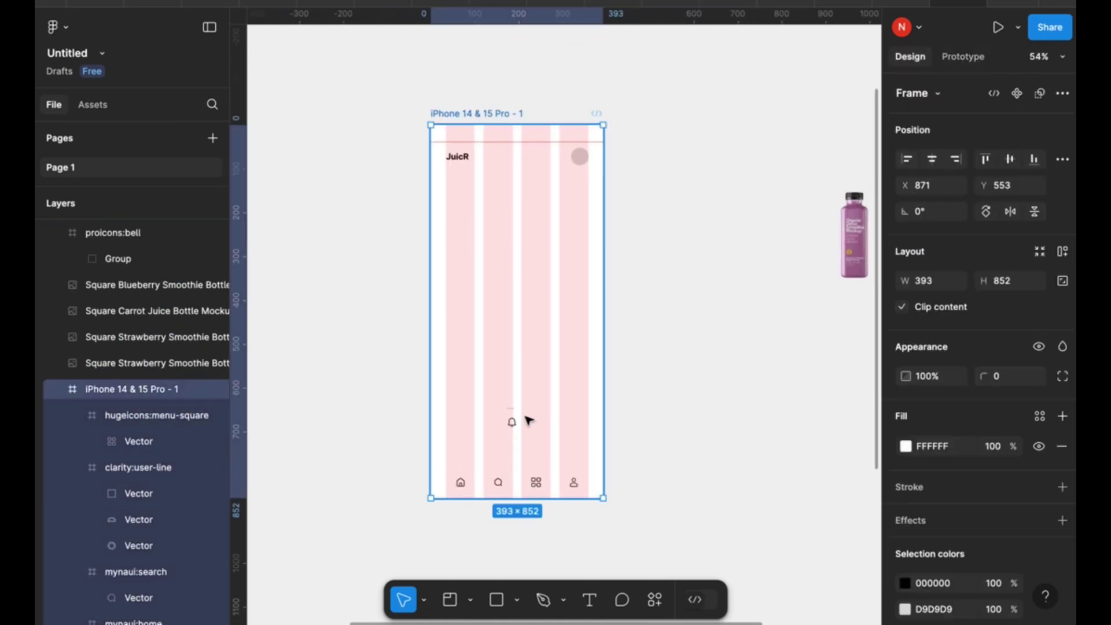
key("ctrl+v")
left_click(1033, 161)
key("[")
Cut the bell icon and paste it into the iPhone 14 & 15 Pro - 1 frame.
left_click_drag(511, 419, 586, 179)
key("ctrl+x")
left_click(469, 110)
key("ctrl+v")
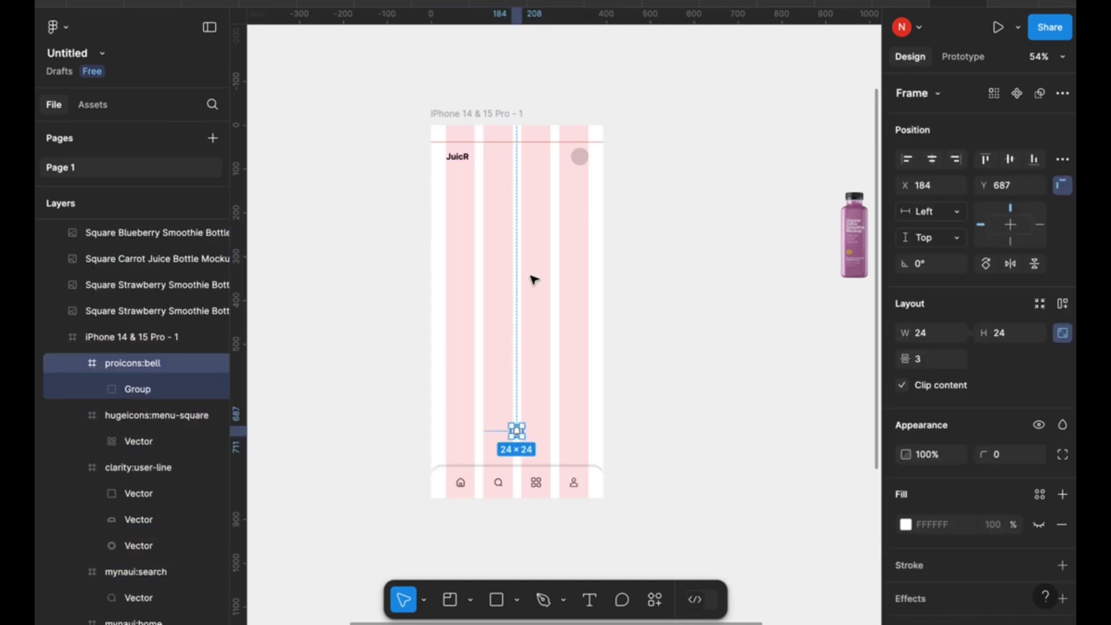
Position the bell icon over the grey placeholder circle in the header and delete the circle.
left_click_drag(515, 429, 580, 159)
scroll(581, 156, "up", 10)
left_click(677, 151)
key("BackSpace")
scroll(624, 163, "down", 10)
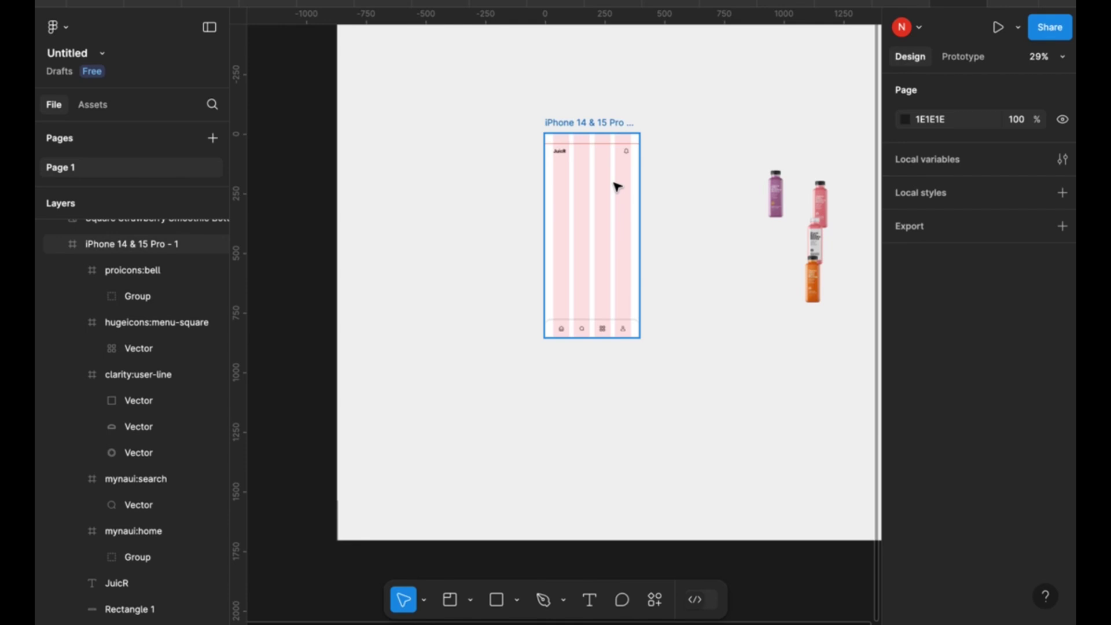
Change the JuicR title's fill colour to grey 8B8B8B.
scroll(615, 186, "up", 2)
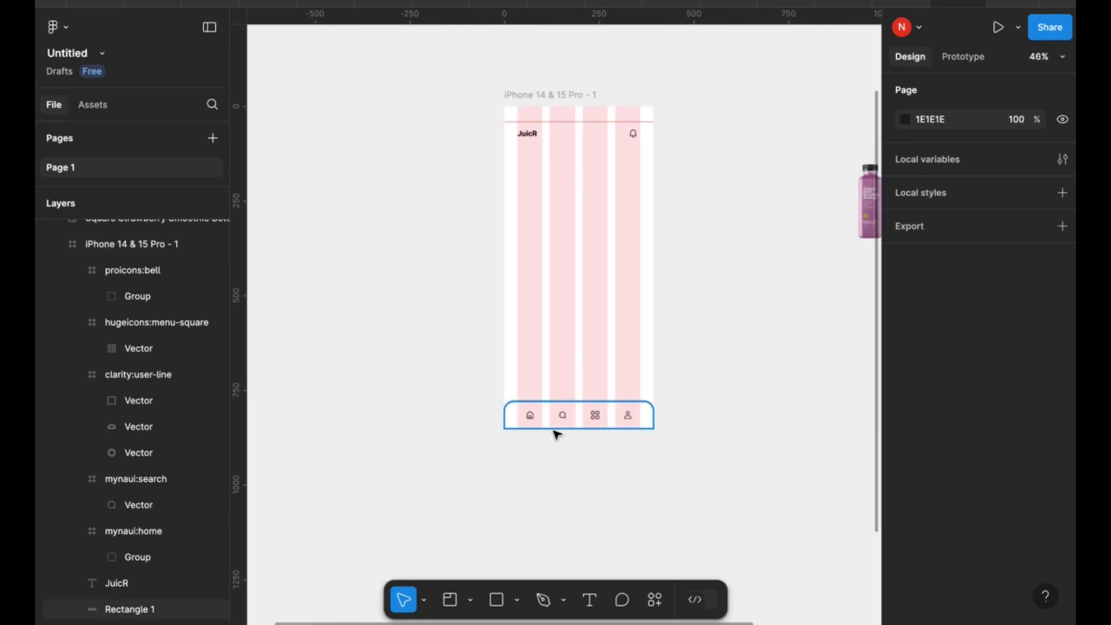
scroll(576, 166, "up", 2)
left_click(470, 135)
scroll(938, 422, "down", 2)
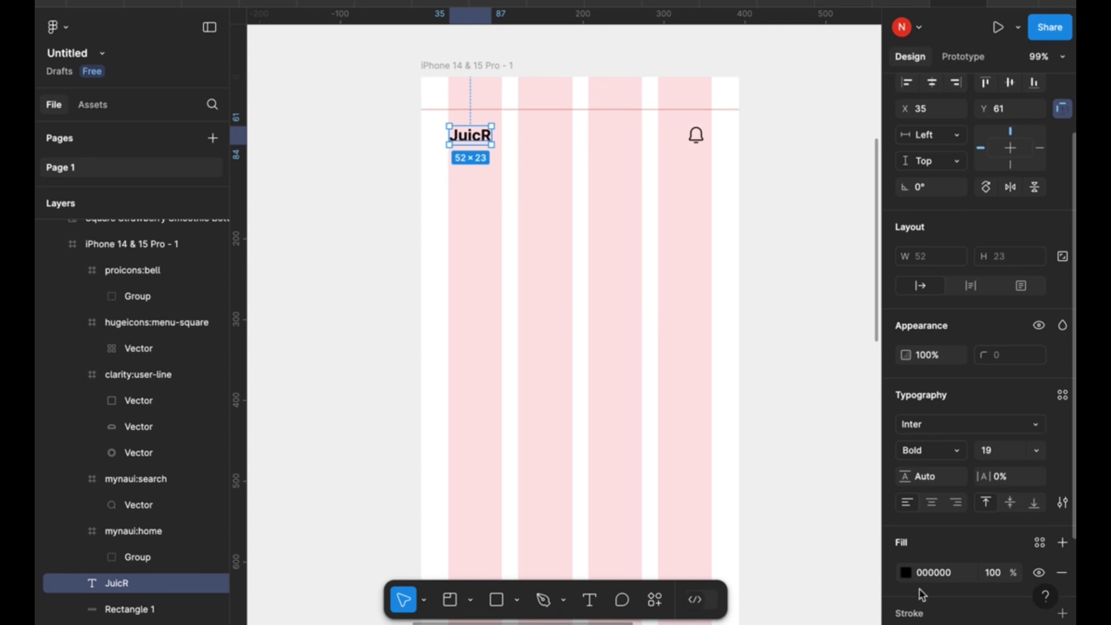
left_click(907, 573)
left_click_drag(749, 310, 675, 295)
left_click(863, 168)
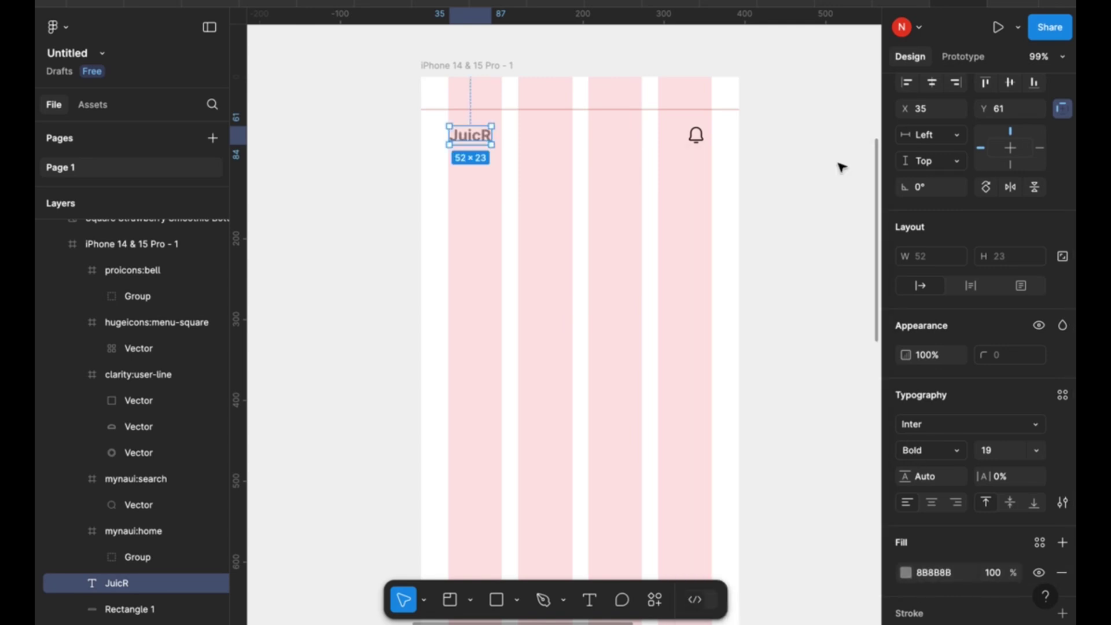
left_click(842, 168)
scroll(842, 168, "down", 3)
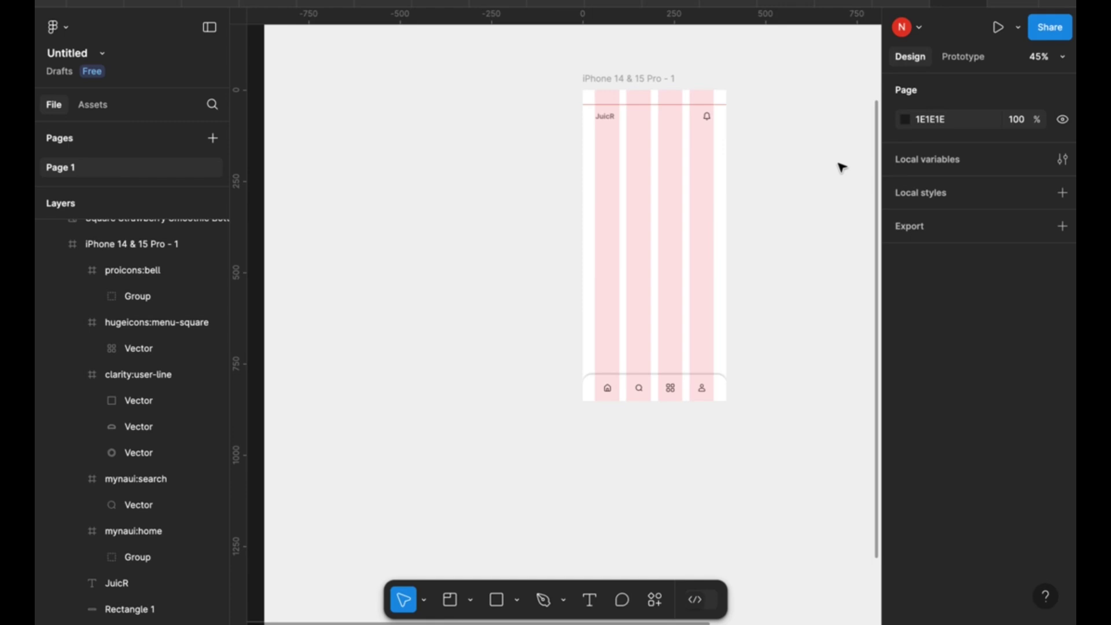
Move the JuicR title and the bell icon together slightly up in the header.
scroll(807, 209, "up", 3)
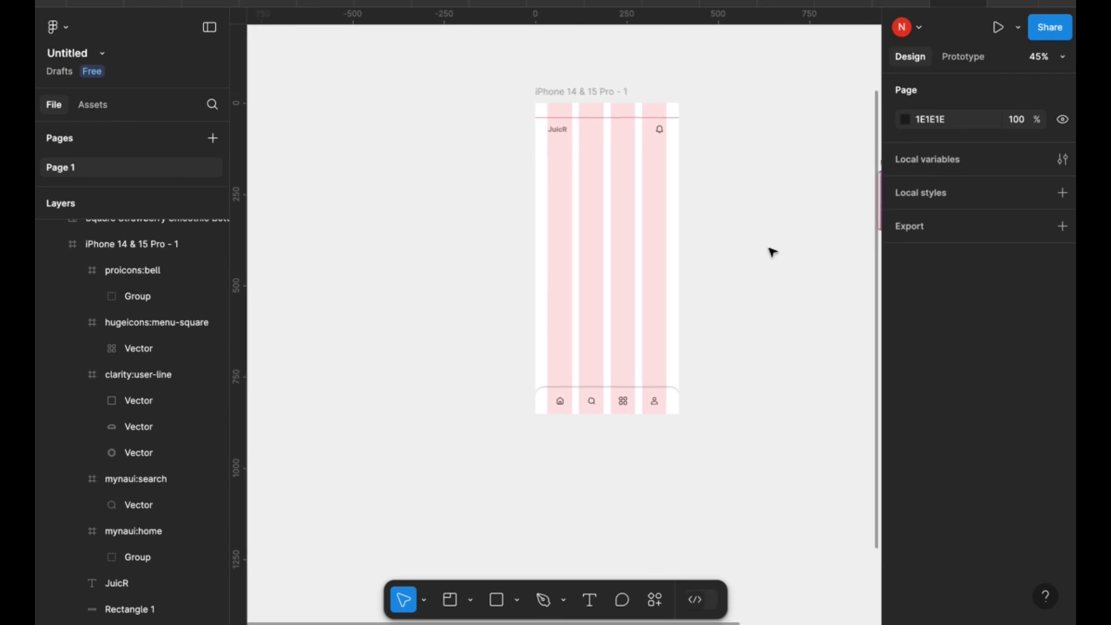
left_click(699, 172)
key("shift+2")
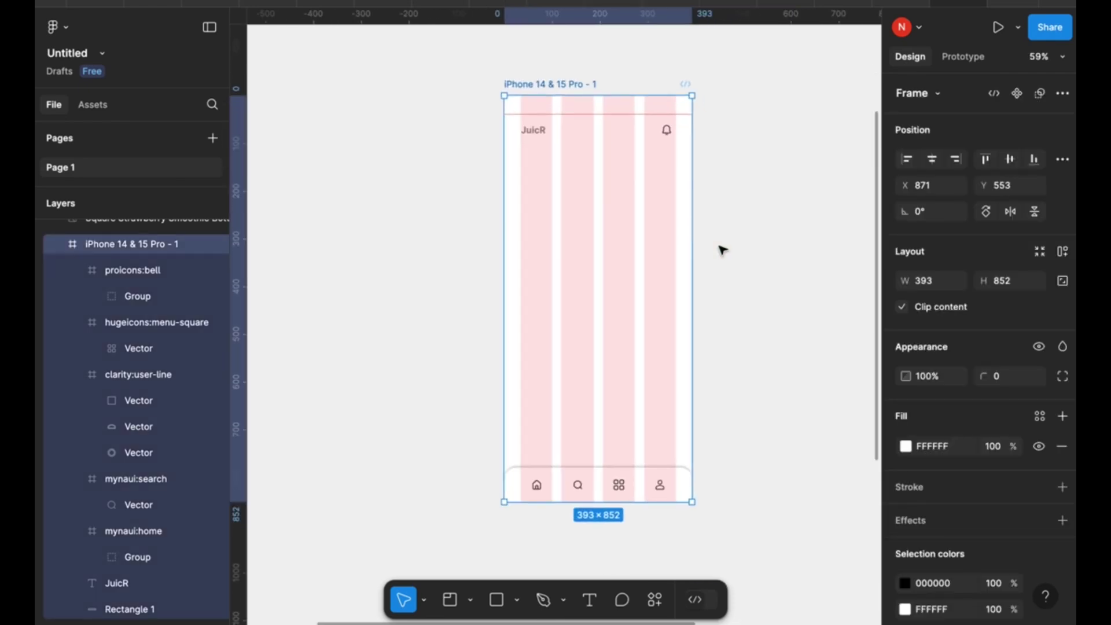
scroll(599, 147, "up", 2)
left_click(522, 117)
left_click(677, 118, "shift")
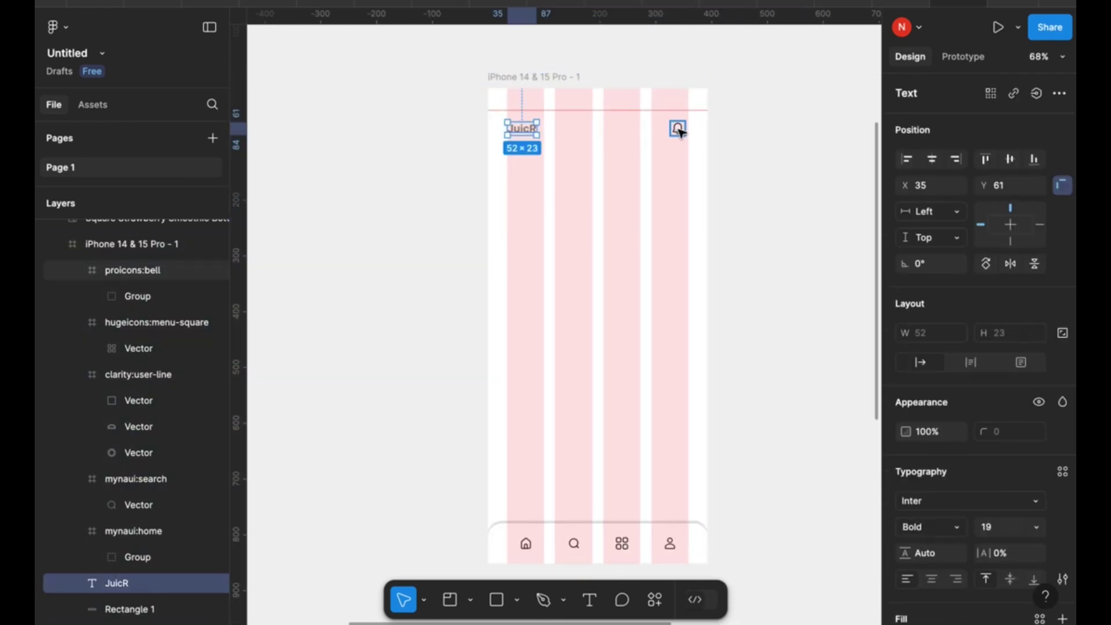
Add the text "Smoothies" in Inter Bold, size 29, below the header of the phone frame.
left_click(537, 217)
type("Smoothies")
key("Escape")
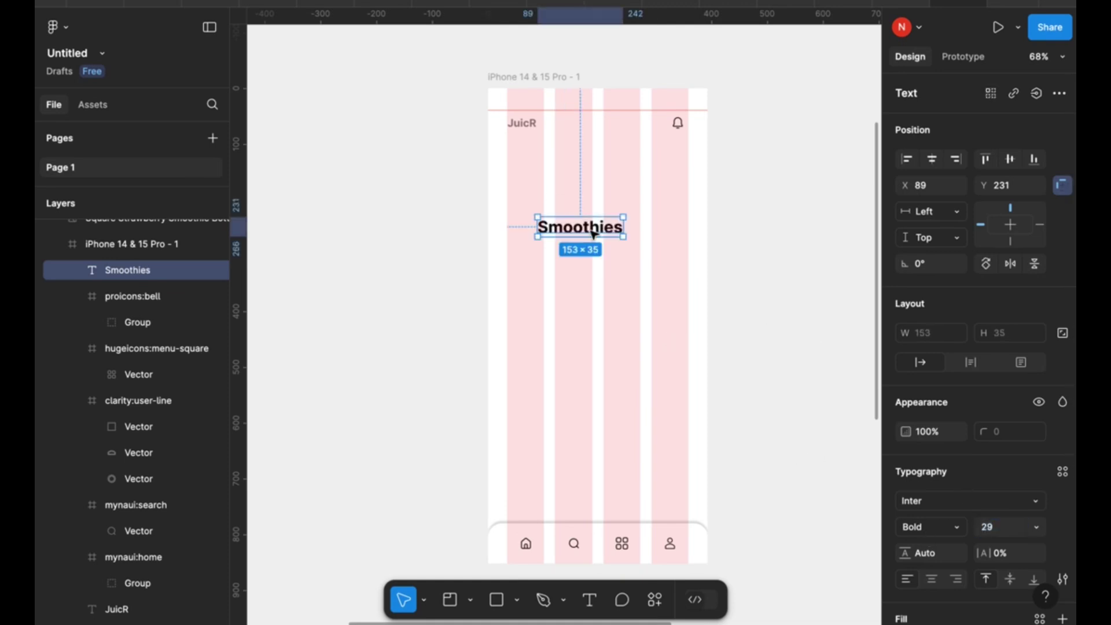
Align the Smoothies title with the JuicR title's left edge below the header and change its fill to dark grey 363636.
left_click_drag(593, 234, 565, 174)
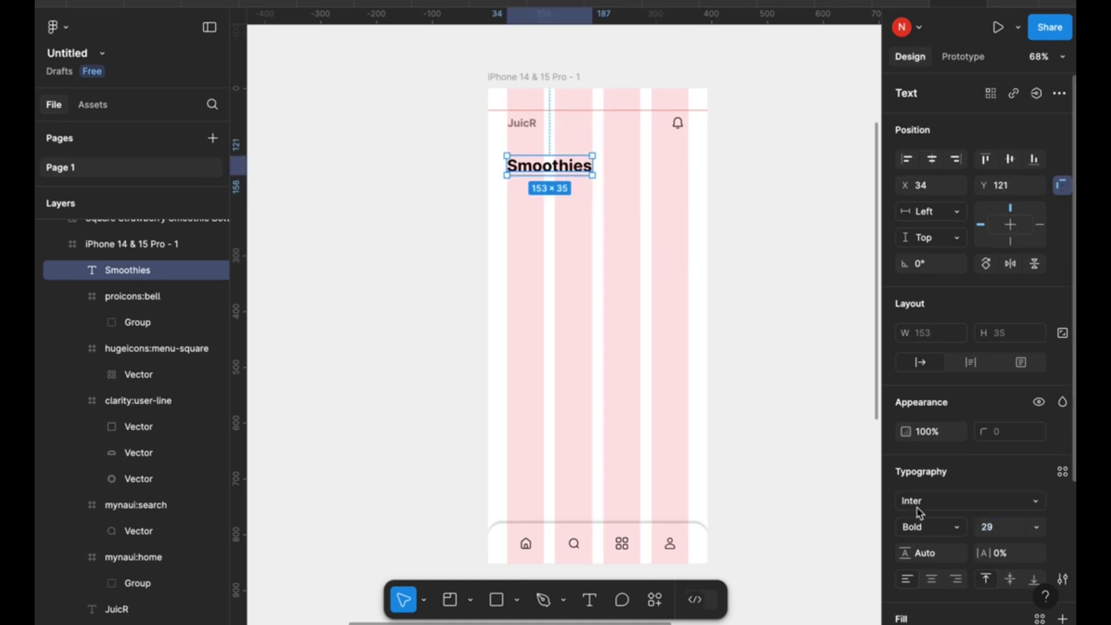
scroll(917, 510, "down", 2)
left_click(905, 560)
left_click_drag(697, 387, 666, 373)
Recolour the home icon and the JuicR title together to burnt orange B54B11.
left_click(526, 544)
left_click(522, 123, "shift")
scroll(975, 471, "down", 3)
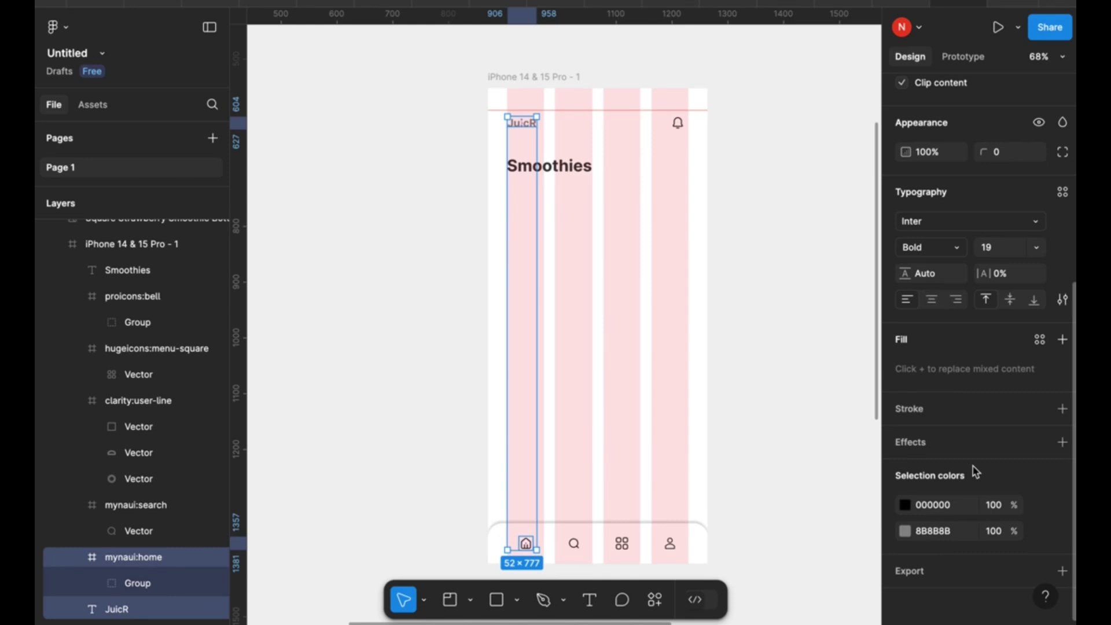
left_click(905, 505)
left_click(749, 434)
left_click(904, 505)
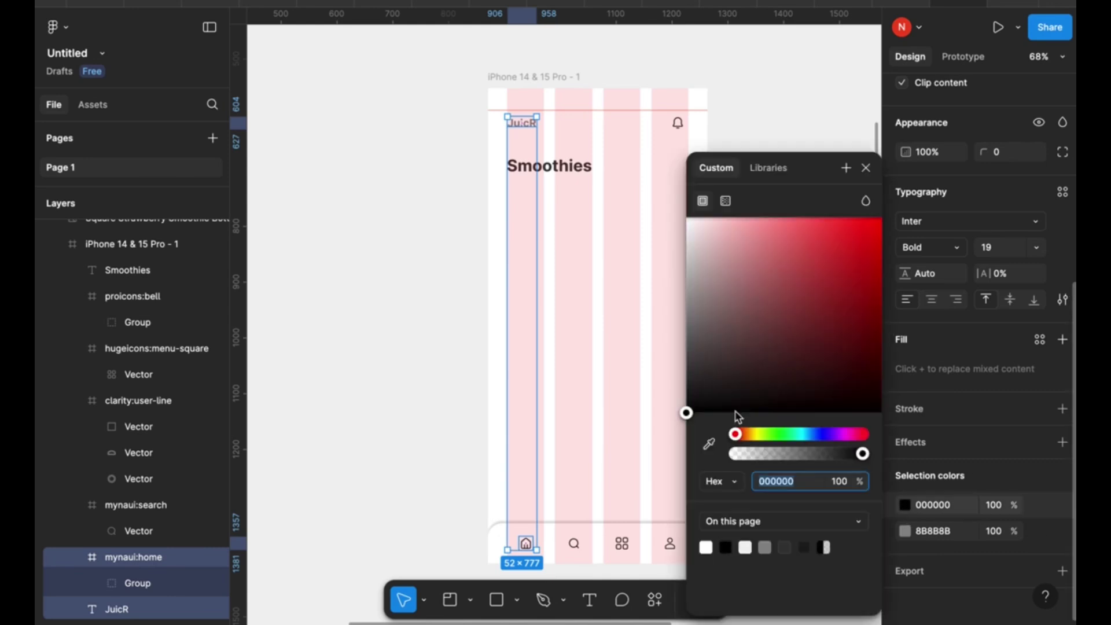
left_click(753, 434)
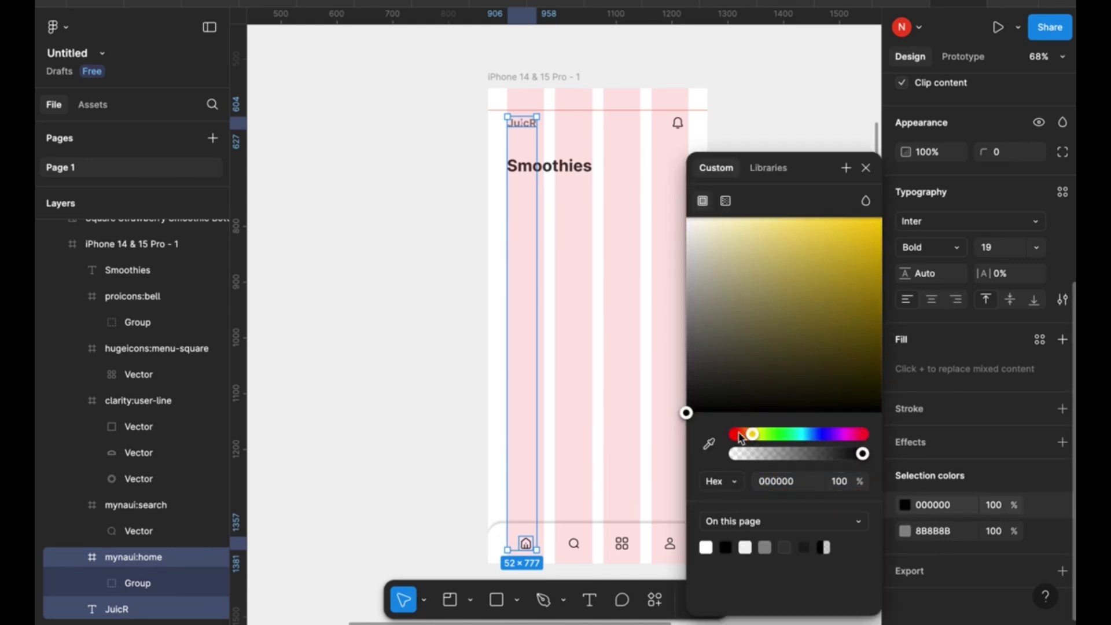
left_click_drag(742, 438, 743, 434)
left_click(861, 277)
left_click(942, 531)
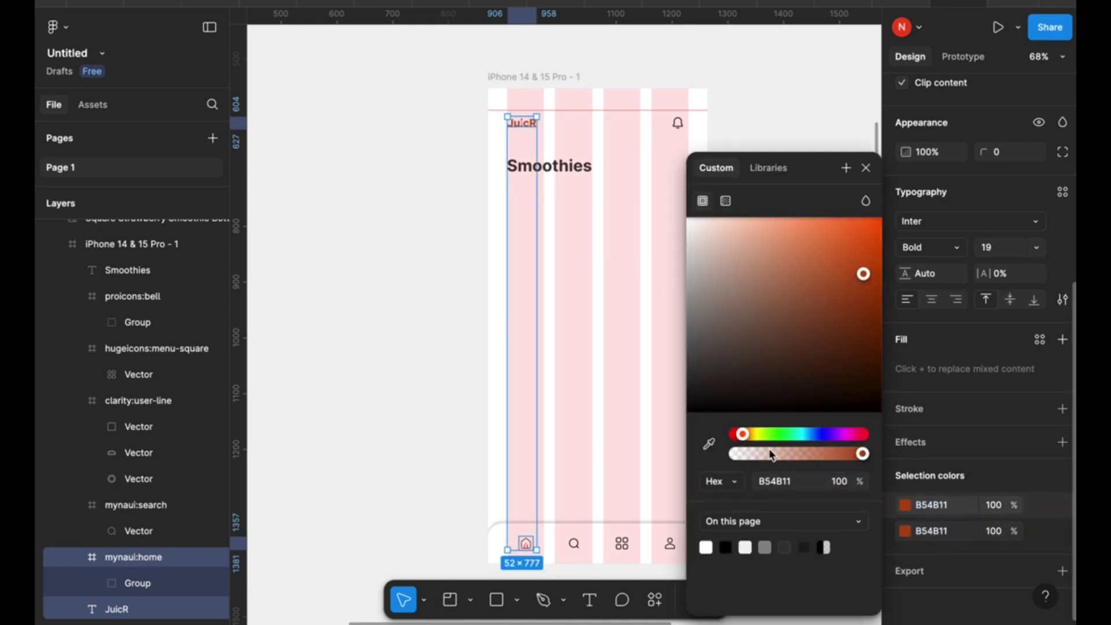
Change the colour of the search, menu and profile icons in the navigation bar to light grey B6B6B6.
left_click(610, 199)
left_click(573, 543)
left_click(621, 542, "shift")
left_click(670, 543, "shift")
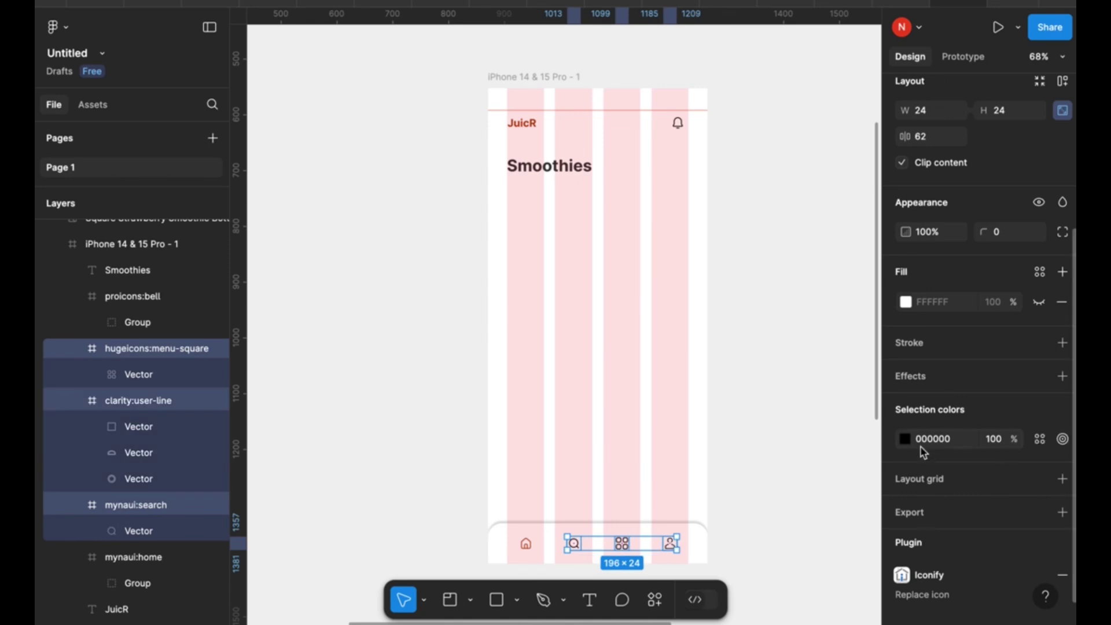
left_click(905, 439)
left_click_drag(698, 273, 672, 282)
left_click(866, 168)
left_click(773, 199)
Draw a 324 × 100 card rectangle above the navigation bar with corner radius 25 and fill F2F2F2.
scroll(774, 198, "down", 3)
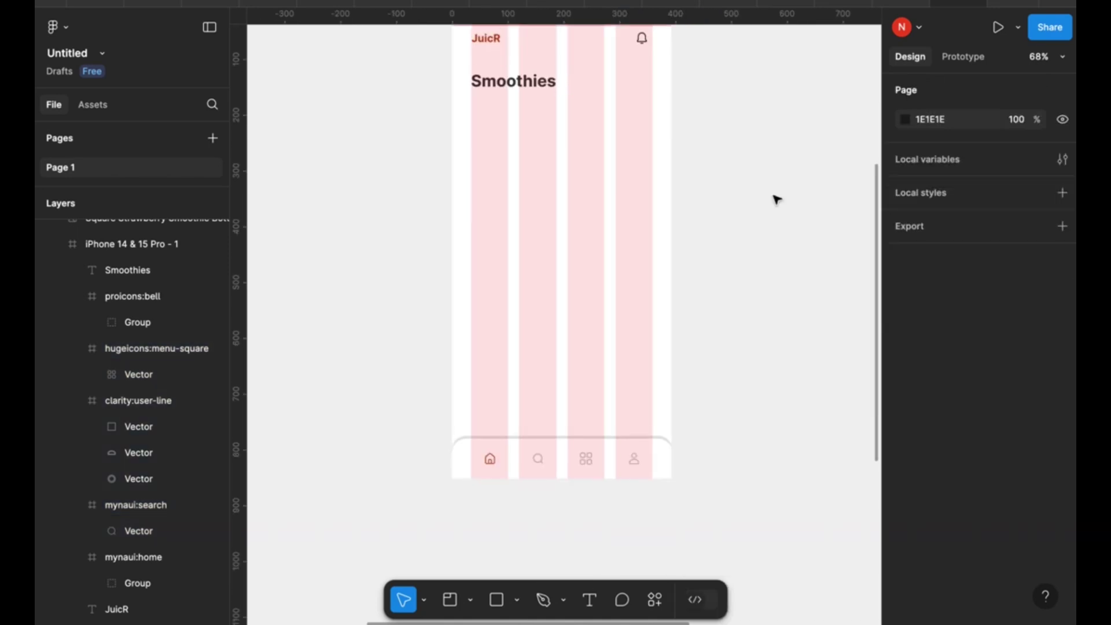
left_click_drag(473, 365, 654, 421)
left_click(1007, 403)
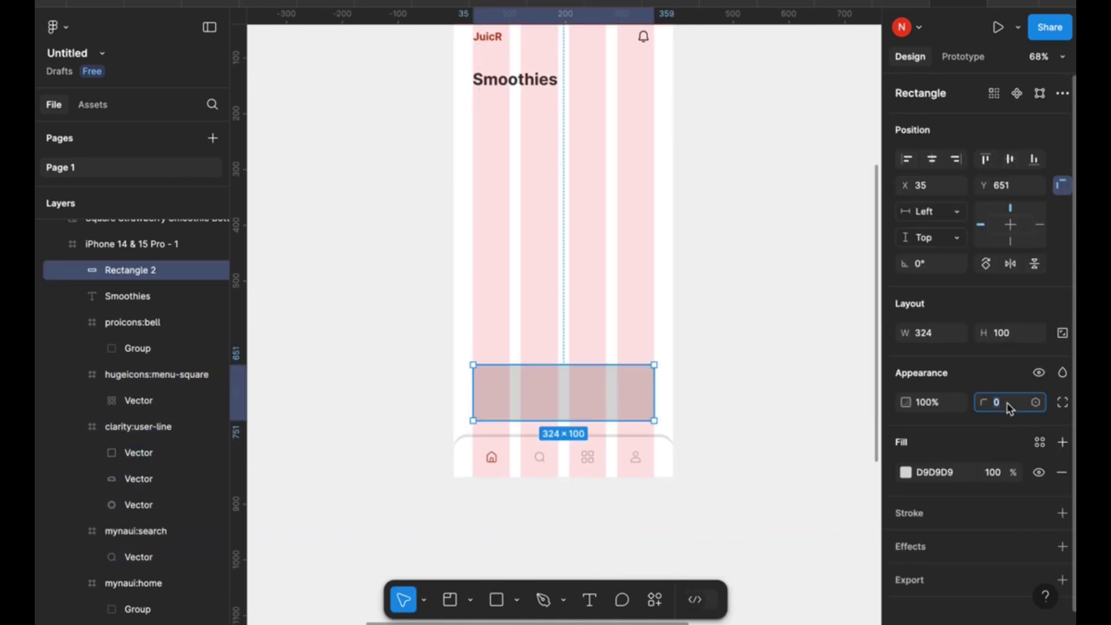
left_click(906, 473)
left_click_drag(684, 241, 670, 233)
left_click(866, 168)
Duplicate the card upwards three times at equal spacing to make a column of four cards.
left_click_drag(575, 399, 570, 335)
key("super+d")
key("super+d")
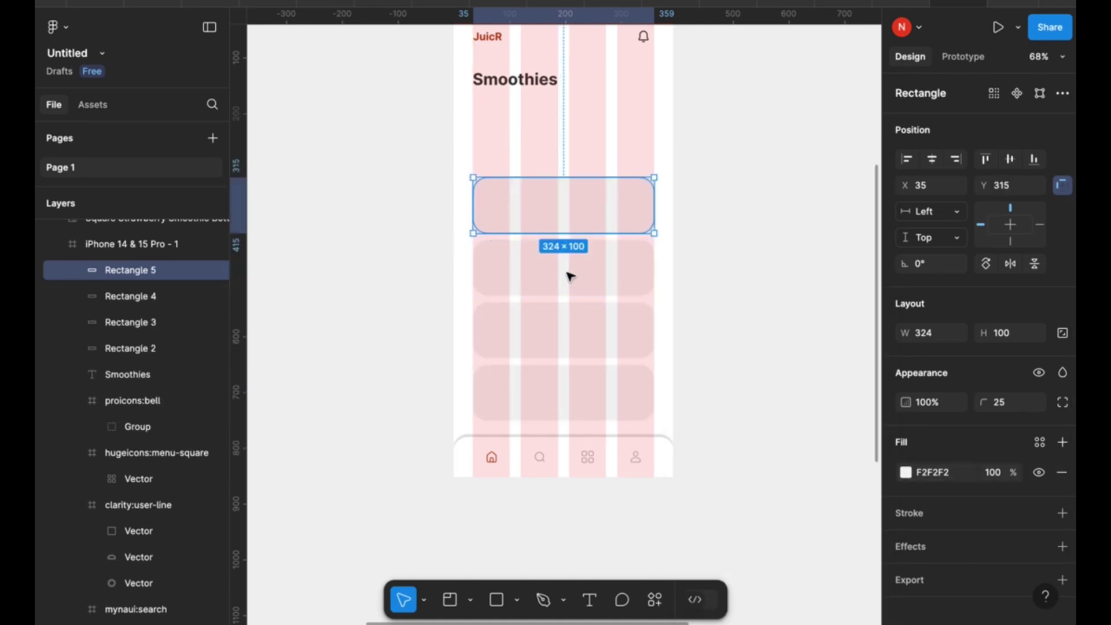
Stretch all four cards together upwards to just below the Smoothies title, making each 129 high.
left_click(569, 275, "shift")
left_click(566, 331, "shift")
left_click(564, 405, "shift")
left_click_drag(565, 176, 561, 110)
scroll(561, 110, "up", 2)
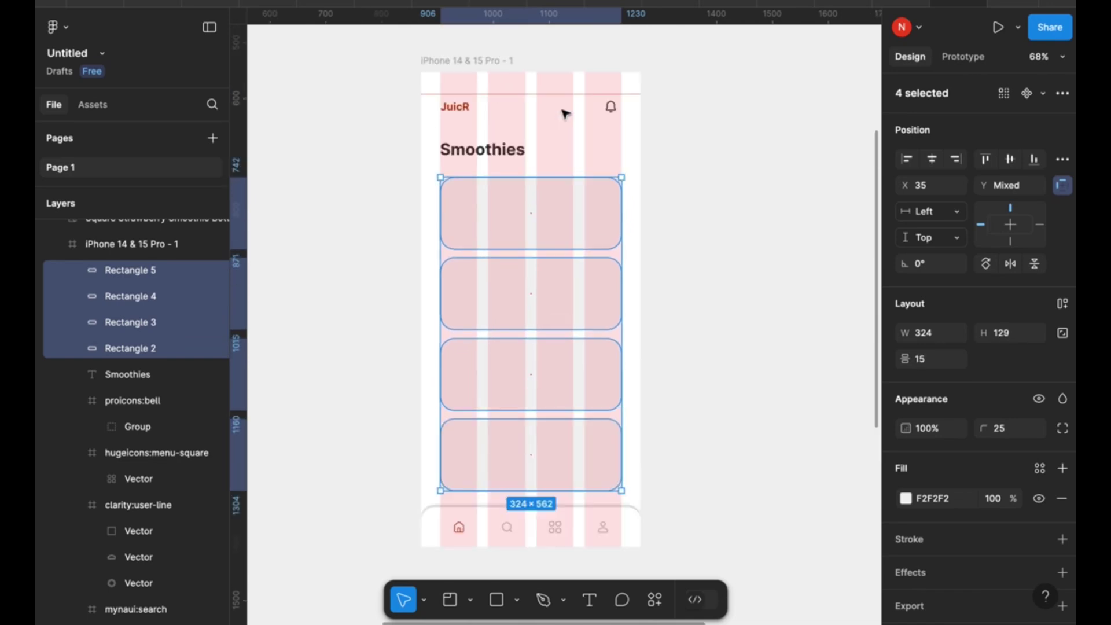
Reduce the opacity of the phone frame's column grid colour to 5%.
left_click(681, 223)
scroll(681, 223, "right", 1)
scroll(968, 457, "down", 4)
left_click(906, 530)
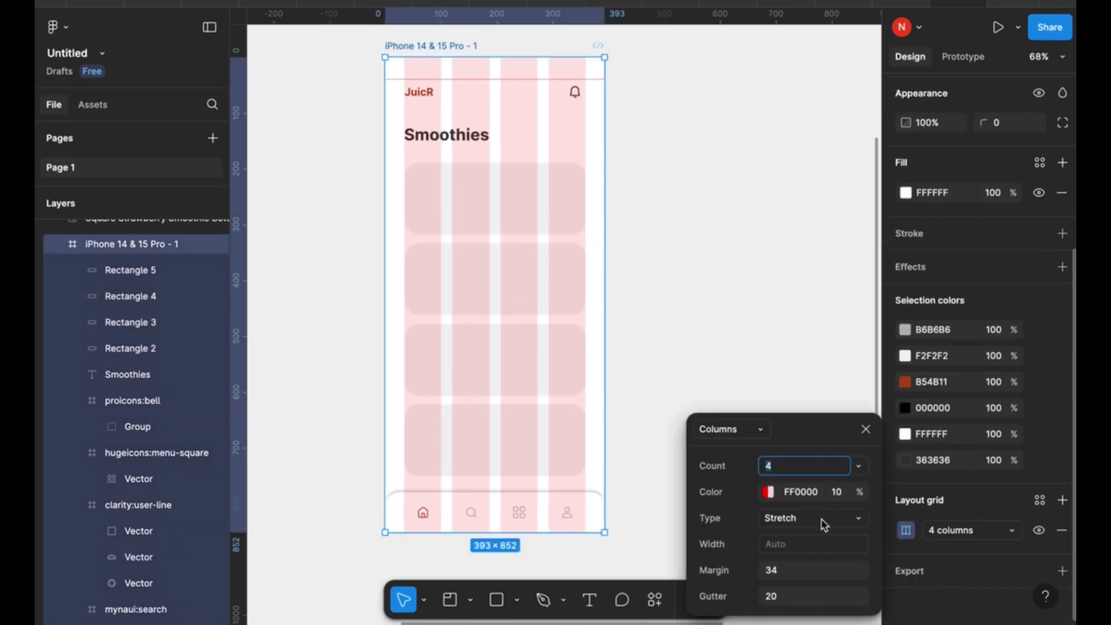
type("5")
key("Return")
left_click(756, 358)
Scale the four bottle images down together to about 156 × 247 overall and place them beside the phone frame.
scroll(758, 357, "down", 4, "super")
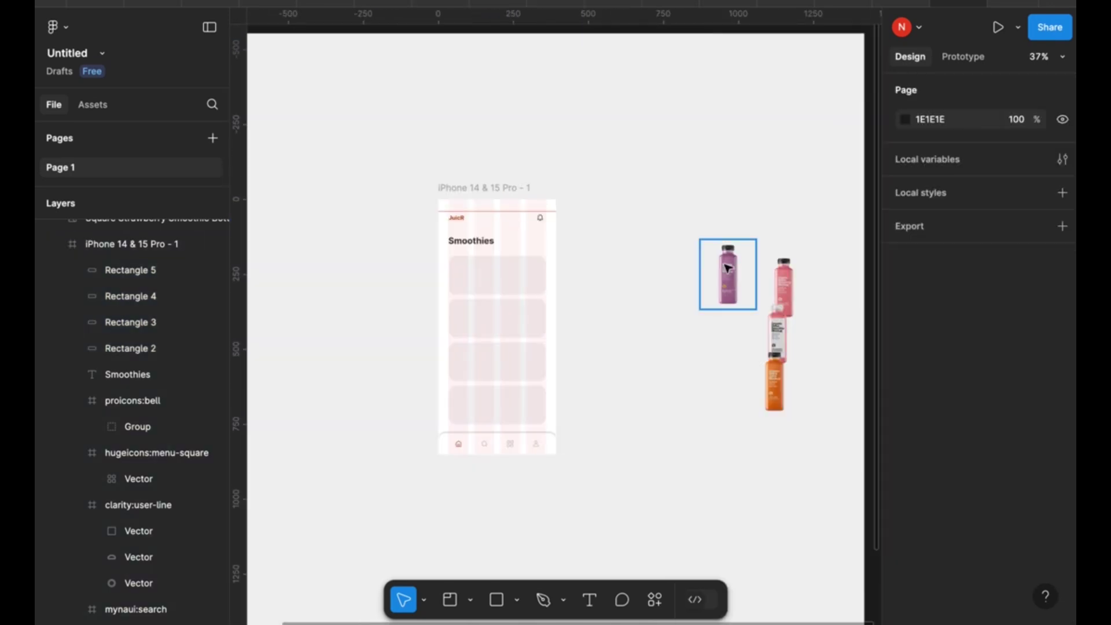
left_click(781, 346, "shift")
left_click(780, 394, "shift")
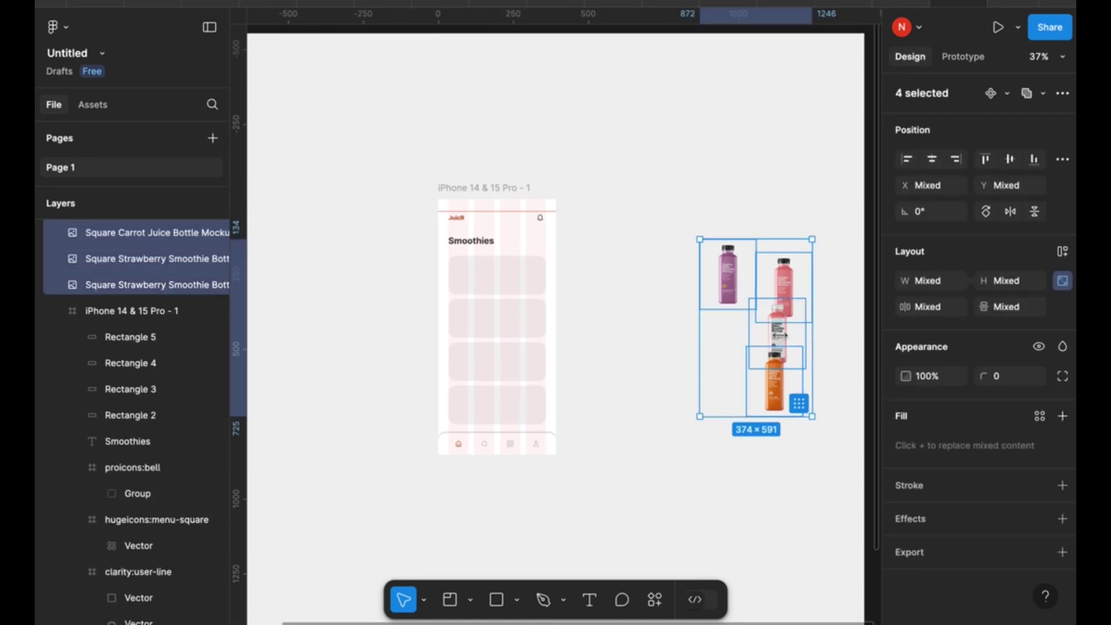
left_click_drag(780, 335, 747, 334)
scroll(600, 297, "up", 5, "super")
scroll(600, 297, "left", 3)
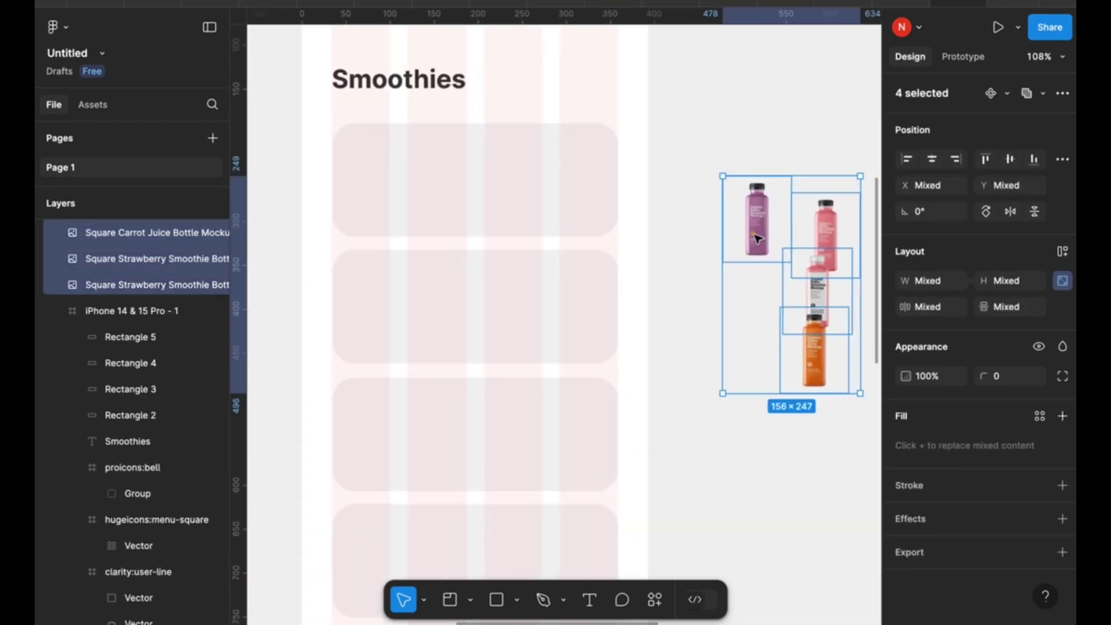
Place one bottle at the left of each card, from top to bottom: orange, purple, pink, and pink with the white label.
key("Escape")
left_click_drag(820, 353, 385, 186)
scroll(800, 214, "left", 1)
scroll(782, 197, "down", 1)
left_click_drag(777, 188, 399, 276)
left_click_drag(834, 211, 386, 404)
scroll(810, 191, "down", 2)
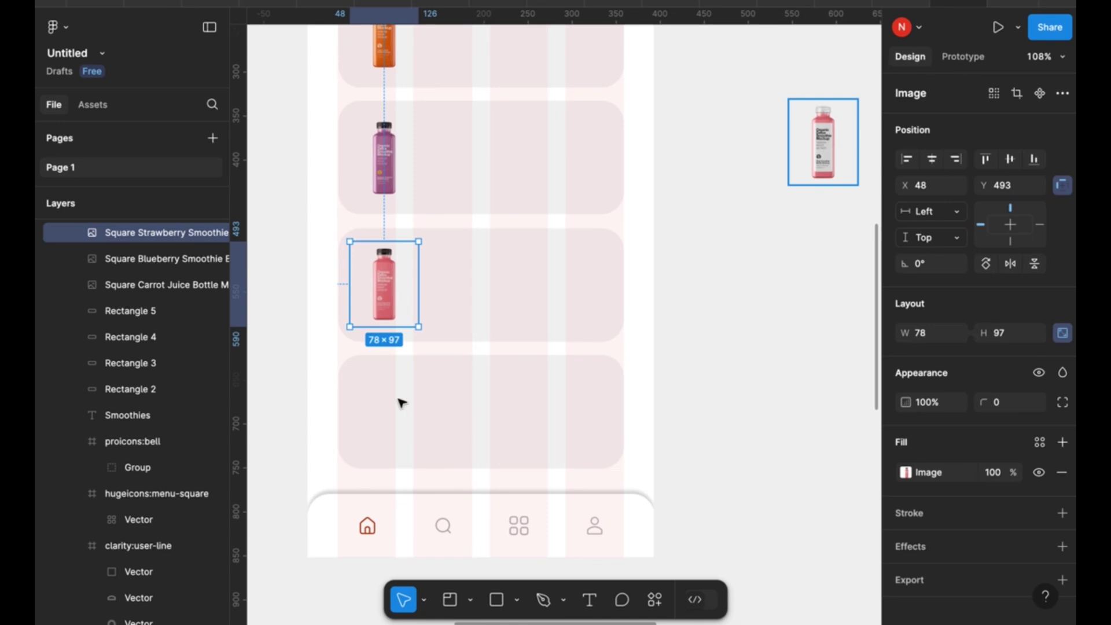
left_click_drag(823, 142, 390, 411)
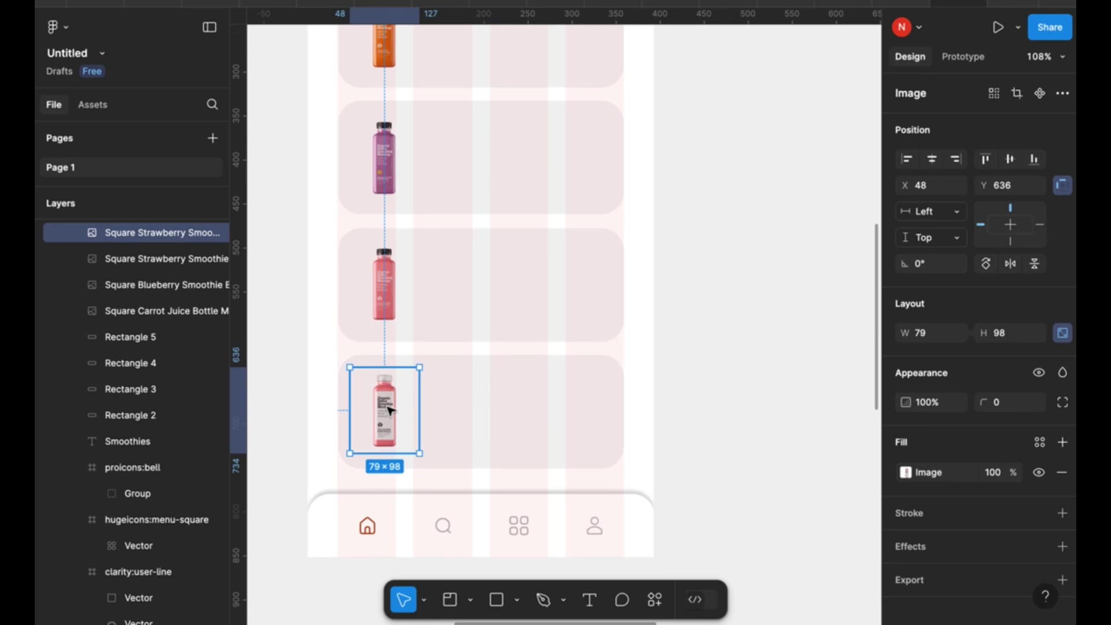
Select all four bottle images and nudge them slightly left within their cards.
left_click(386, 287, "shift")
scroll(389, 290, "up", 2)
left_click(393, 260, "shift")
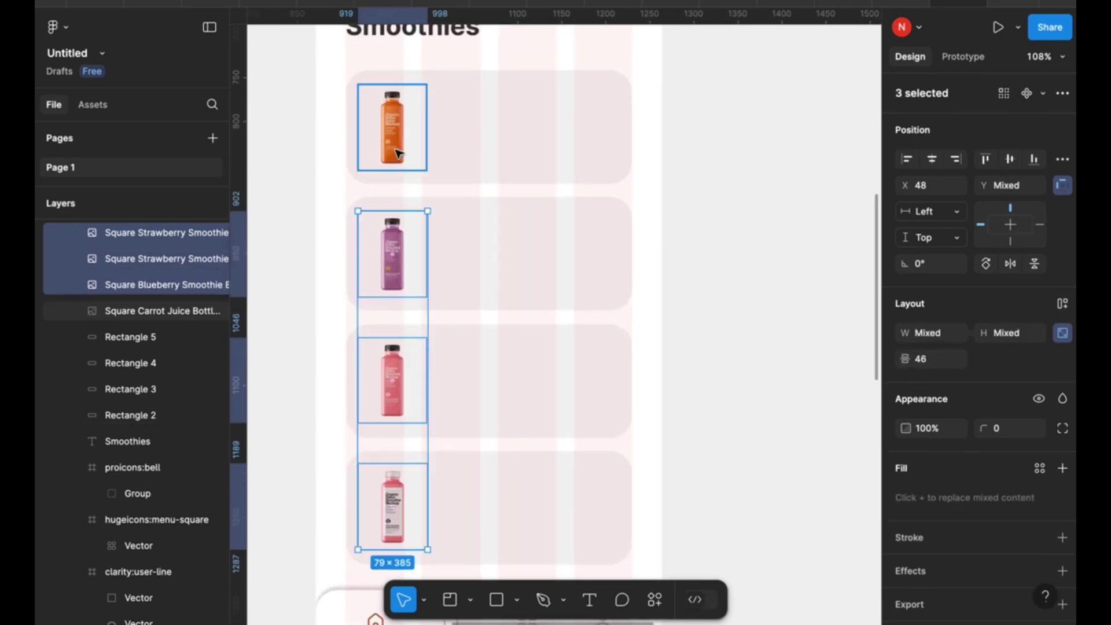
left_click(398, 153, "shift")
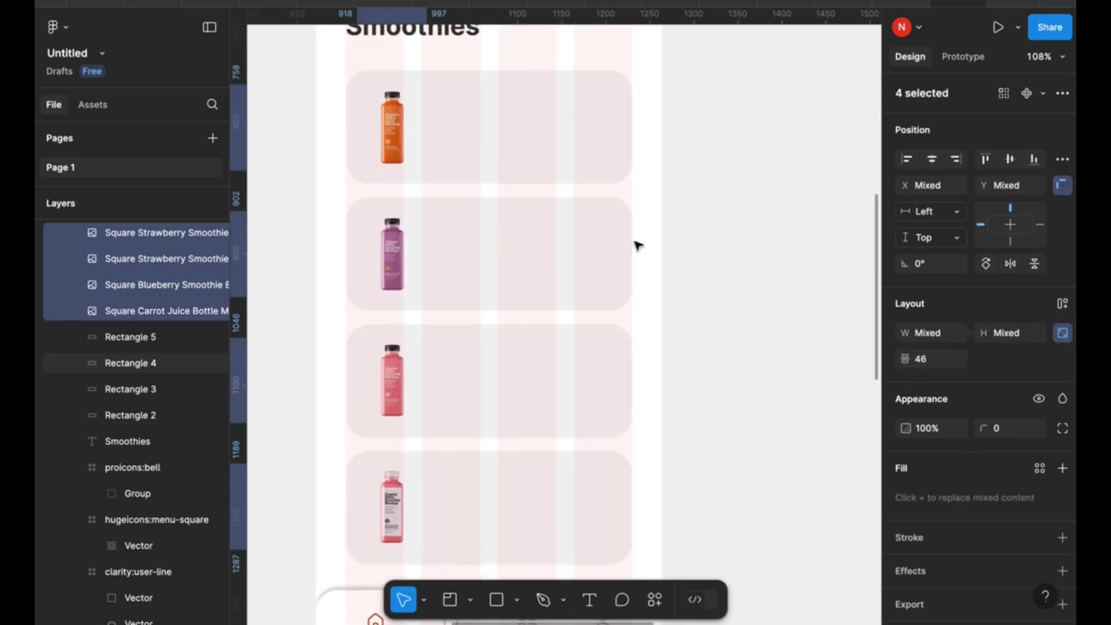
Duplicate the top card, narrow the copy to about 101 around the orange bottle and place a vertical guide at its right edge.
left_click(564, 159)
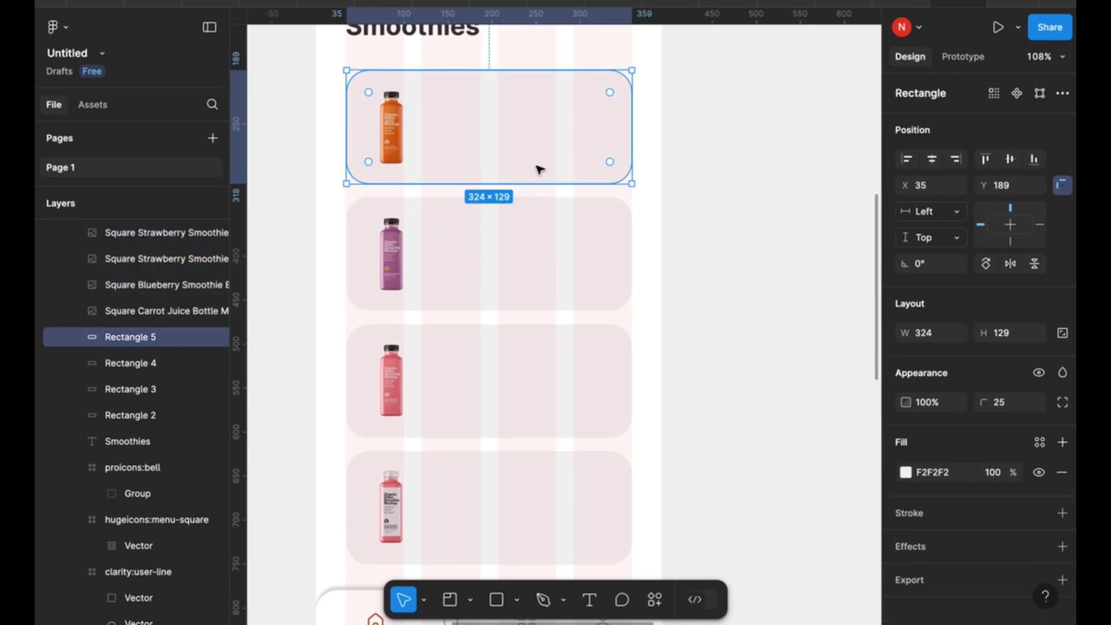
key("ctrl+d")
left_click_drag(632, 124, 444, 119)
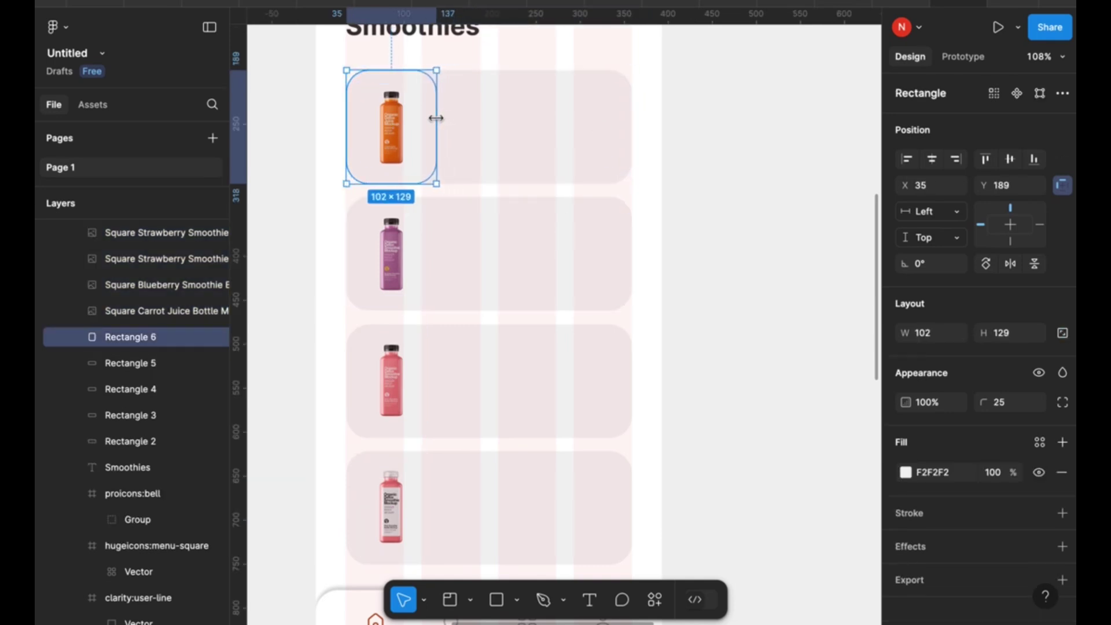
left_click_drag(264, 131, 437, 128)
Send the full-width top card to the back.
left_click(502, 162)
key("[")
Duplicate the second, third and fourth cards and narrow each copy to 101 wide, ending at the vertical guide.
left_click(585, 285)
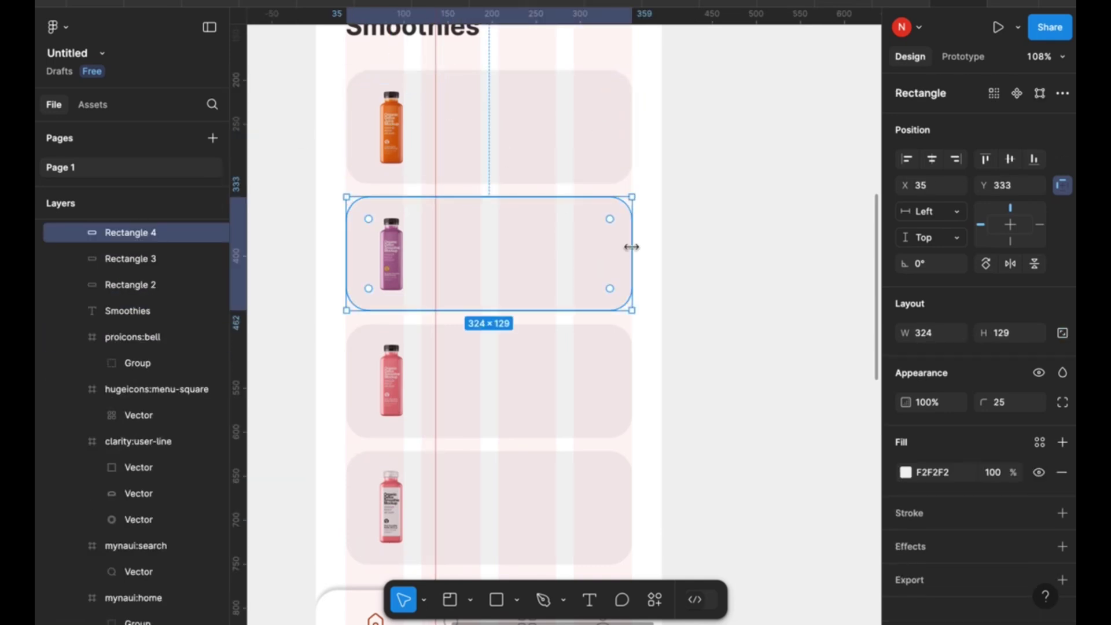
key("ctrl+d")
left_click_drag(632, 247, 438, 243)
left_click(528, 387)
key("ctrl+d")
left_click_drag(631, 379, 436, 374)
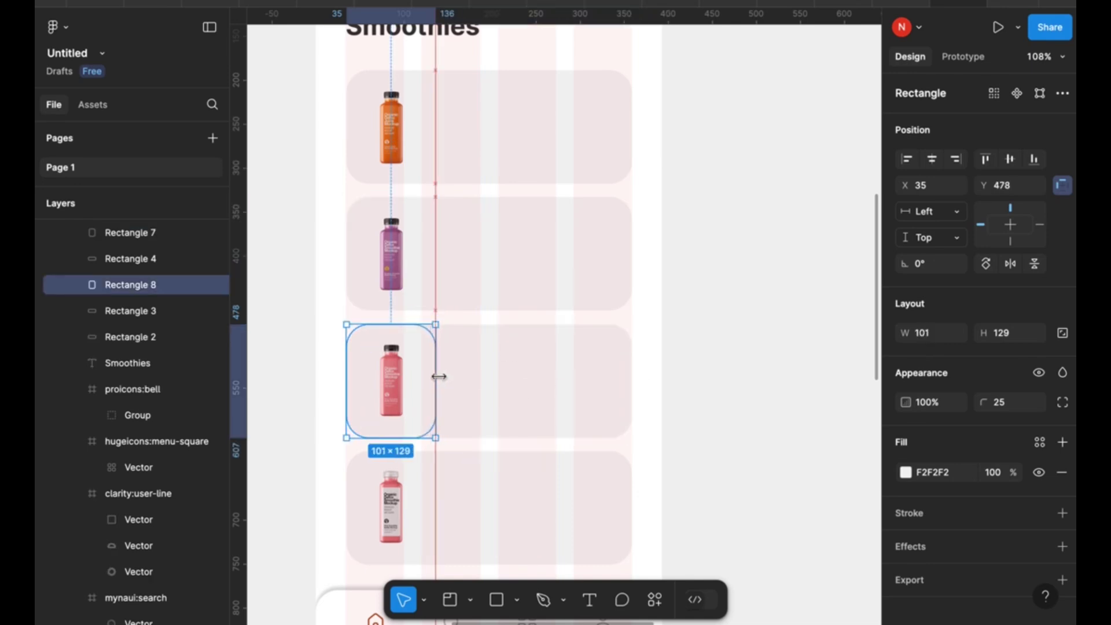
left_click(600, 496)
key("ctrl+d")
left_click_drag(631, 496, 437, 495)
Send the four full-width cards together to the back, behind their narrow copies.
left_click(544, 481)
left_click(565, 376, "shift")
left_click(573, 254, "shift")
left_click(581, 129, "shift")
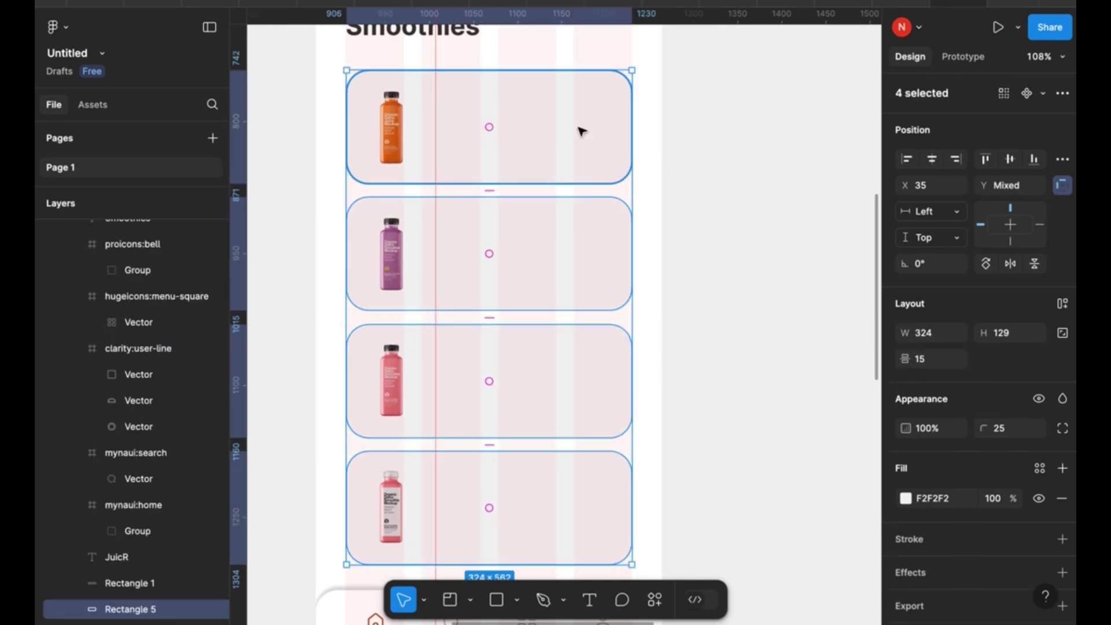
key("[")
Fill the narrow card behind the orange bottle with orange EB8C38 sampled from the bottle.
left_click(422, 139)
left_click(381, 68)
scroll(381, 70, "up", 5)
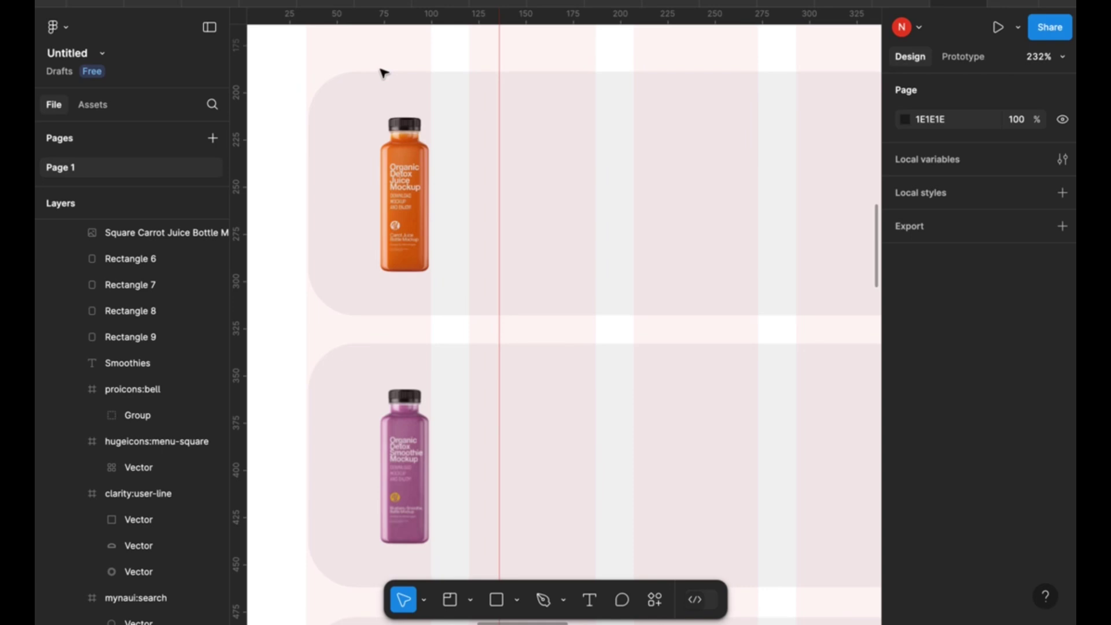
left_click(483, 95)
left_click(906, 472)
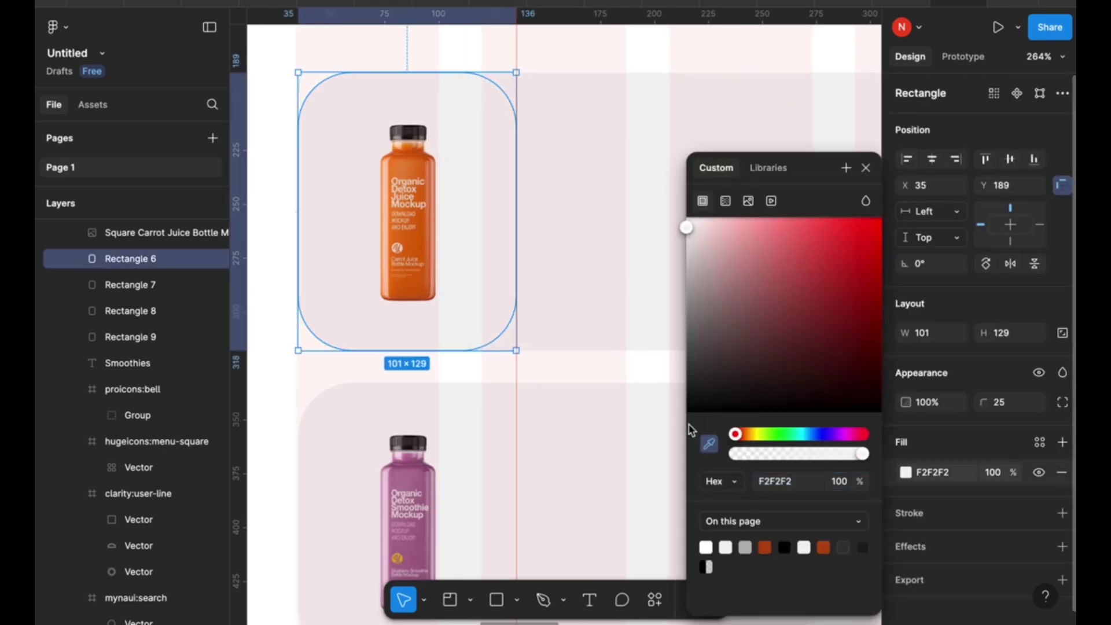
left_click(401, 164)
scroll(576, 277, "down", 3)
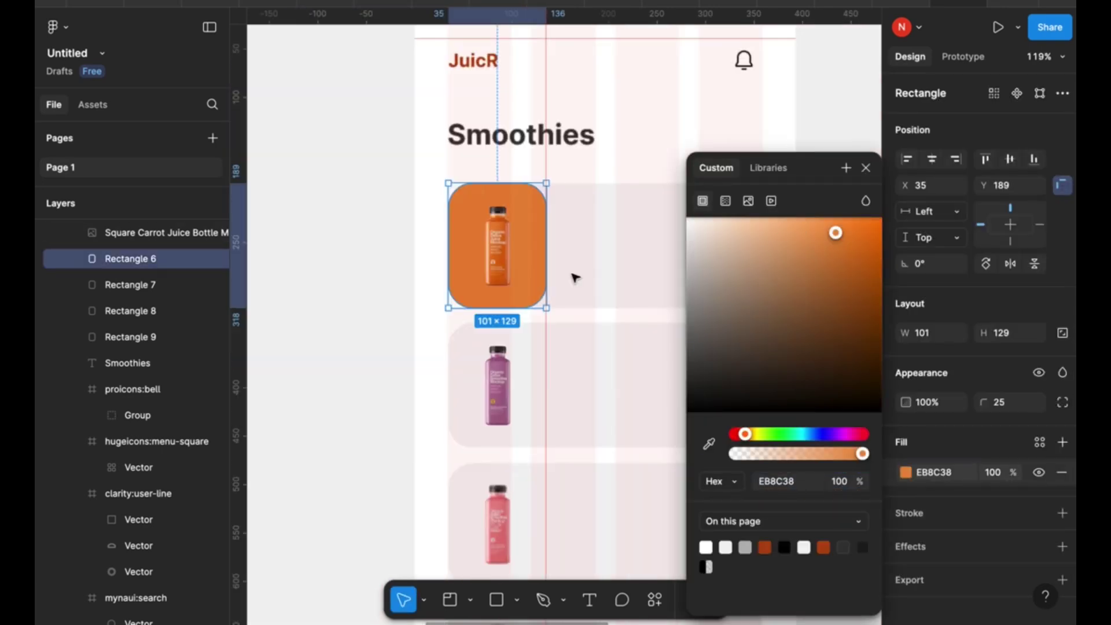
Fill the narrow card behind the purple bottle with purple AC7D9D sampled from the bottle.
scroll(576, 278, "up", 3)
scroll(467, 311, "down", 3)
left_click(521, 209)
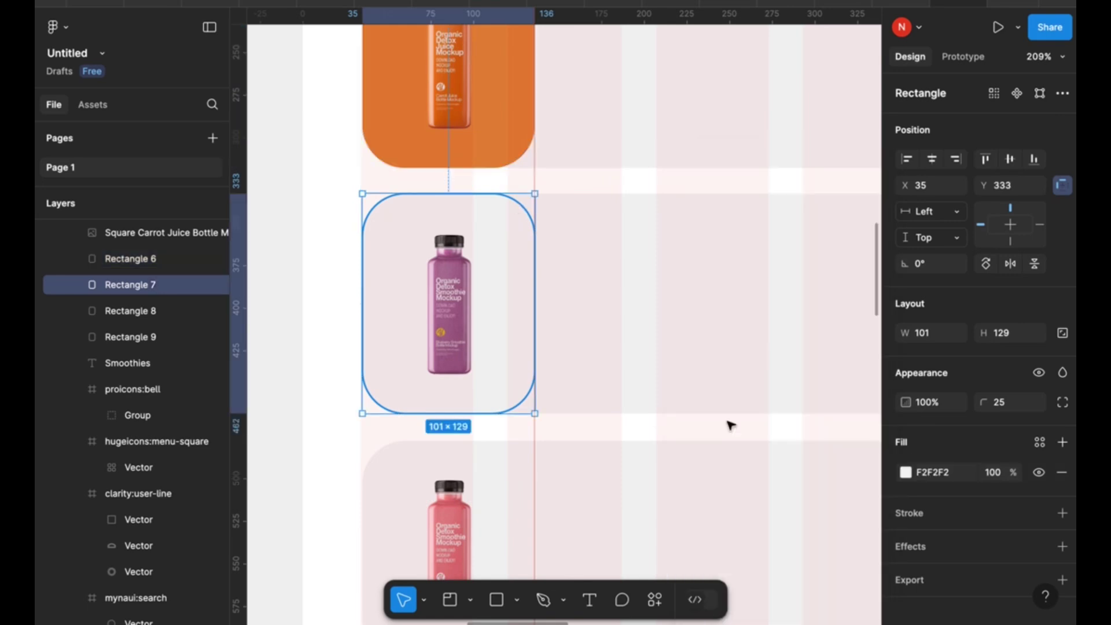
left_click(906, 473)
left_click(709, 443)
left_click(439, 267)
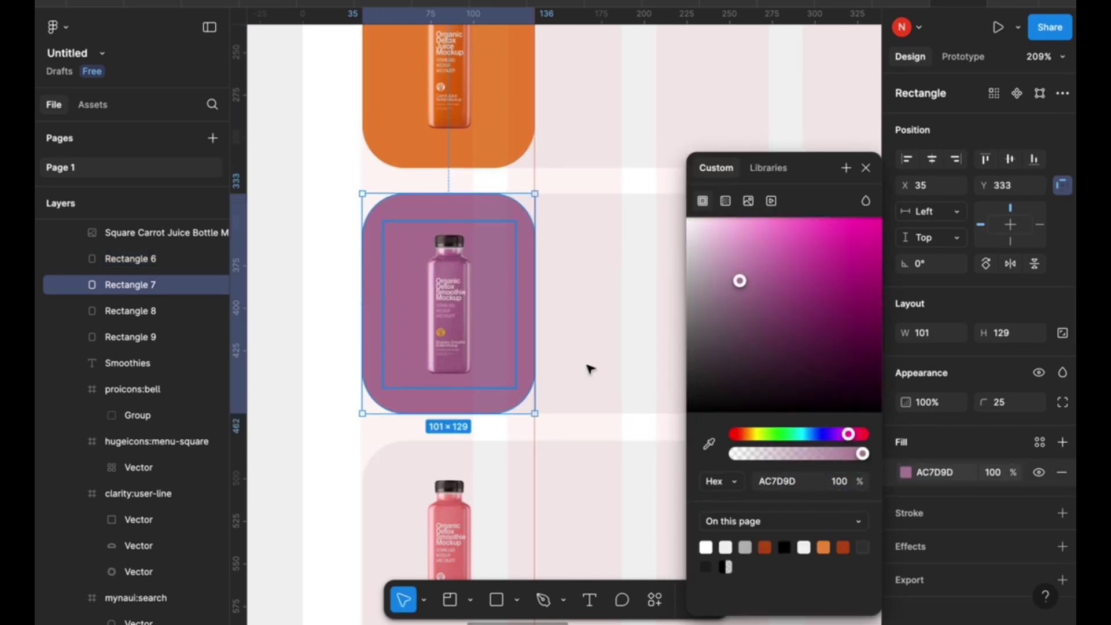
Fill the narrow card behind the third bottle with pink sampled from the bottle.
scroll(589, 369, "down", 2)
left_click(502, 364)
key("i")
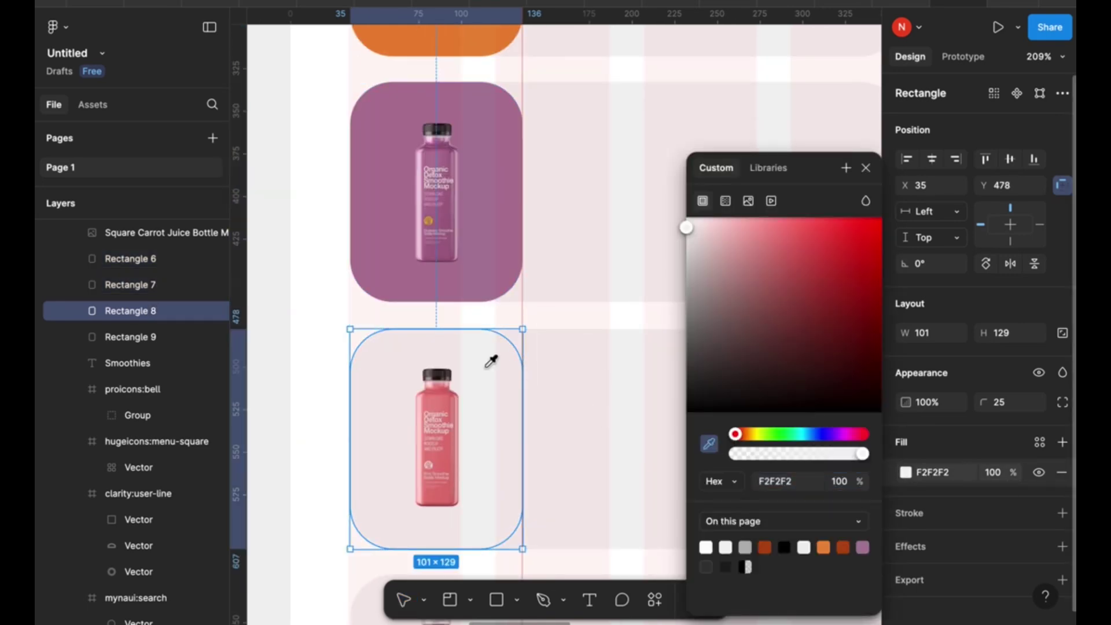
left_click(437, 394)
Fill the narrow card behind the fourth bottle with light grey DBD7D8 sampled from its label.
scroll(568, 444, "down", 4)
left_click(478, 346)
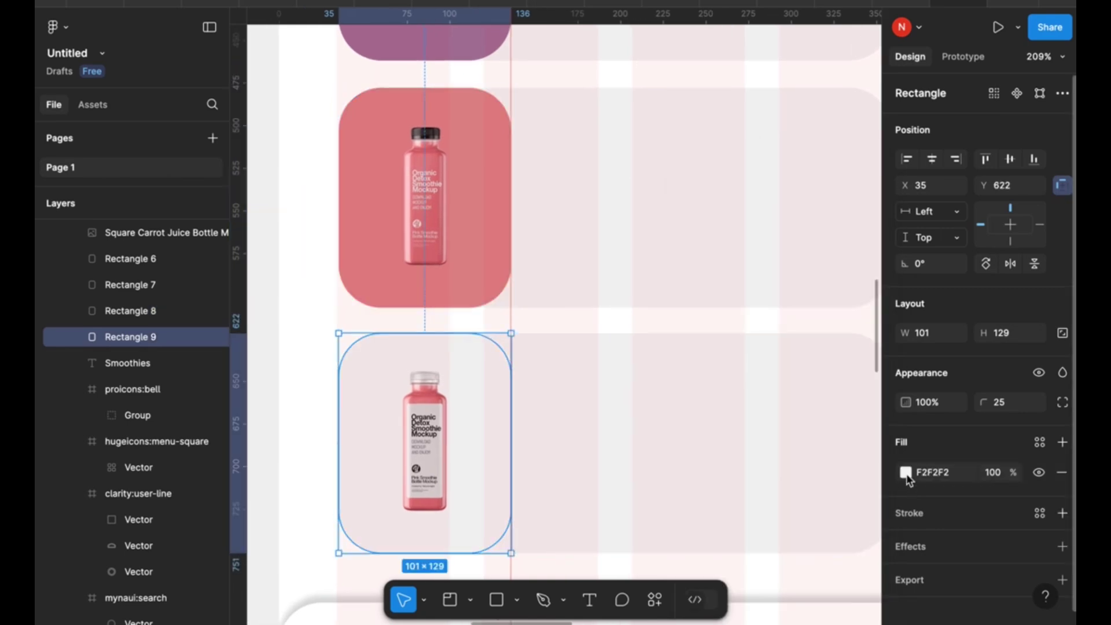
key("i")
left_click(428, 408)
key("i")
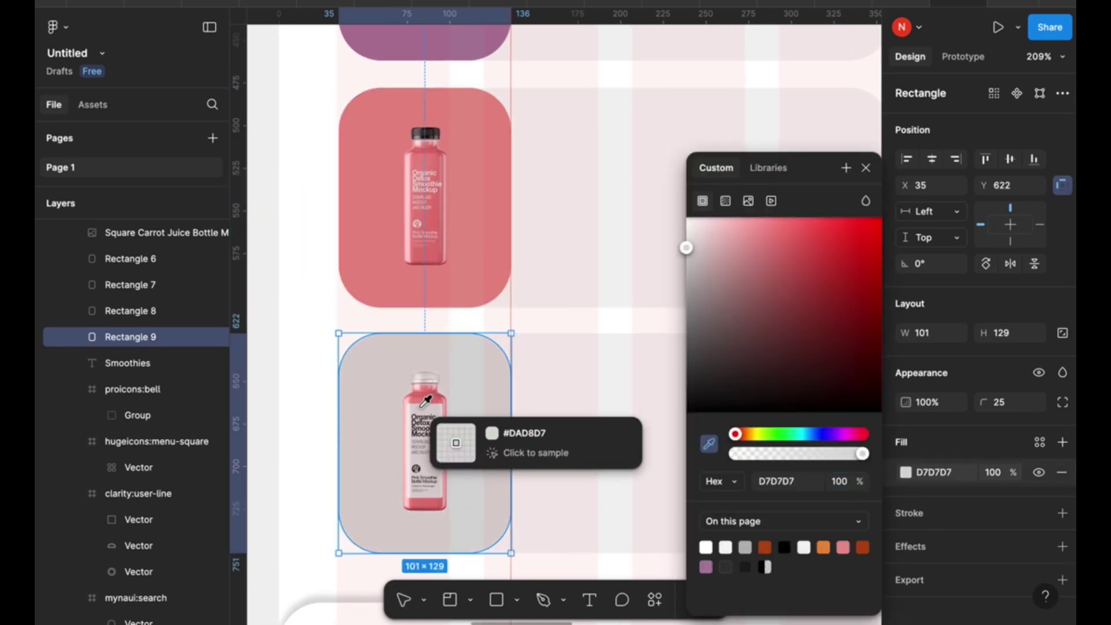
left_click(454, 441)
key("Escape")
Add the text "Organic Orange Smoothie" in Inter Bold, size 15, on the top card.
scroll(687, 182, "up", 8)
scroll(689, 184, "up", 3)
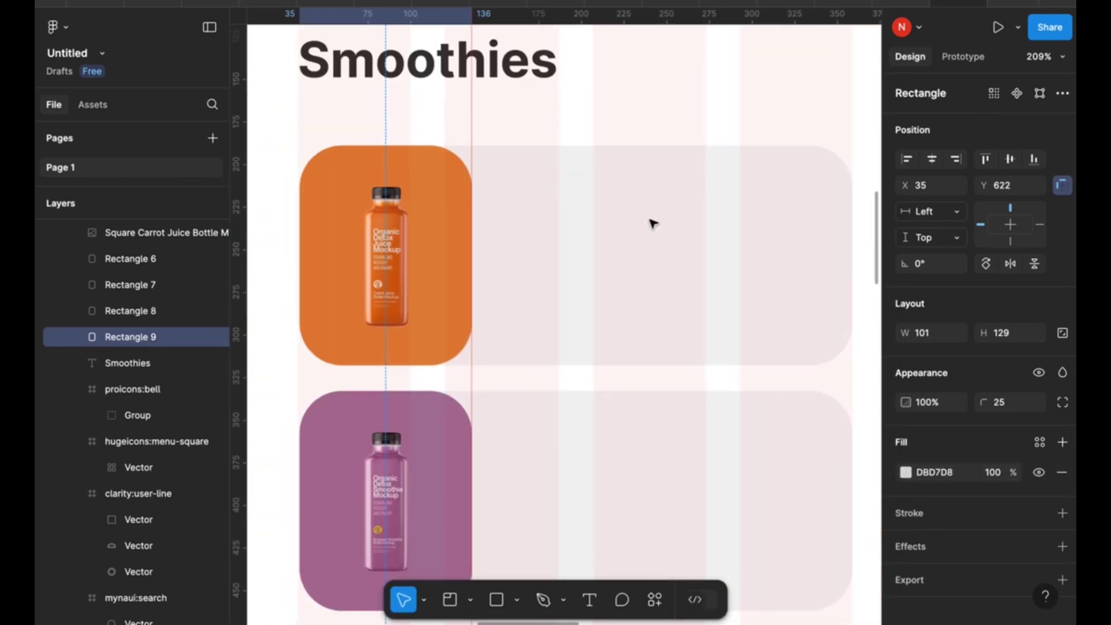
left_click(585, 211)
type("Organic Orange Smoothie")
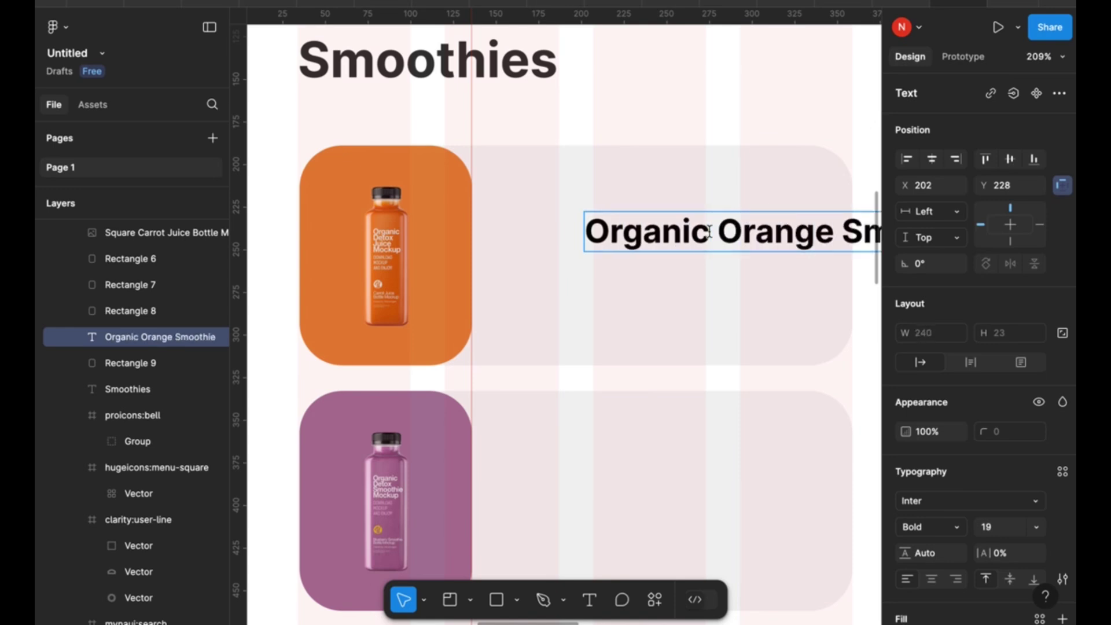
key("Escape")
left_click(999, 527)
type("15")
key("Return")
Narrow the Organic Orange Smoothie text box to 129 so it wraps onto two lines, and position it at X 155, Y 211.
left_click_drag(659, 226, 556, 208)
left_click_drag(807, 211, 595, 221)
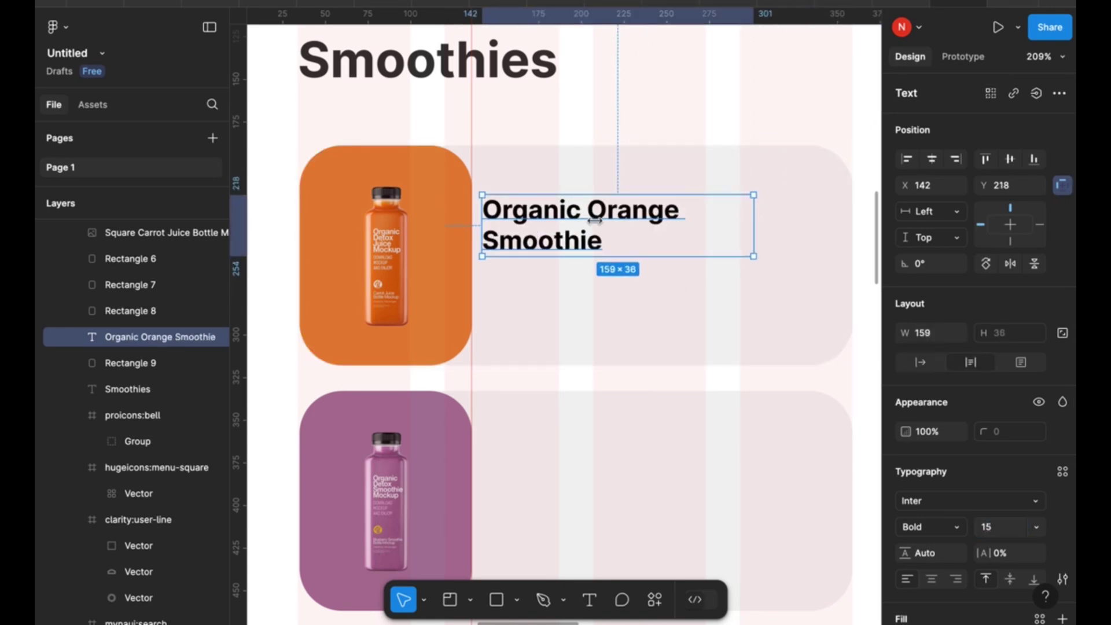
left_click_drag(702, 214, 703, 214)
left_click_drag(592, 218, 615, 206)
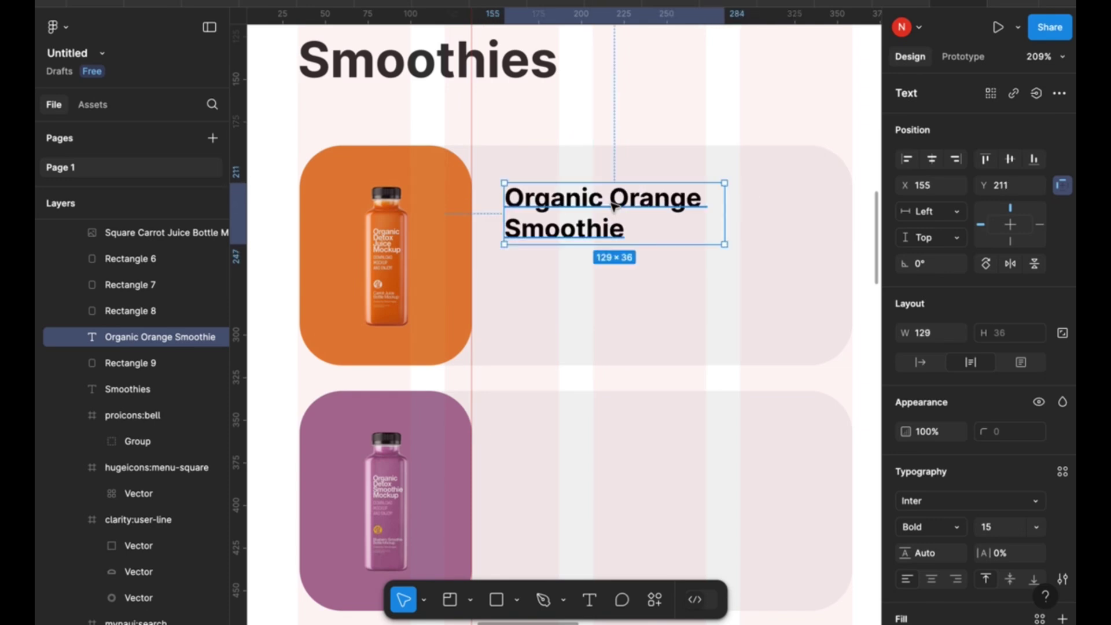
Set the Organic Orange Smoothie title to Medium weight and duplicate it below with the text "Delicious flavour".
left_click(943, 529)
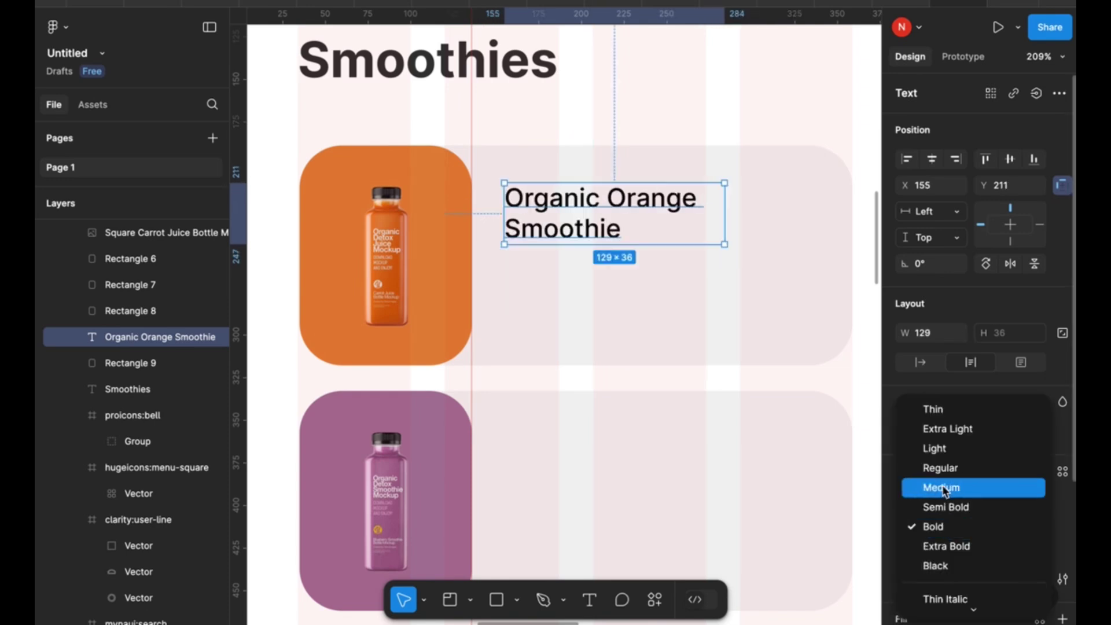
left_click(944, 488)
left_click_drag(570, 217, 570, 296, "alt")
double_click(570, 296)
type("Delicious flavour")
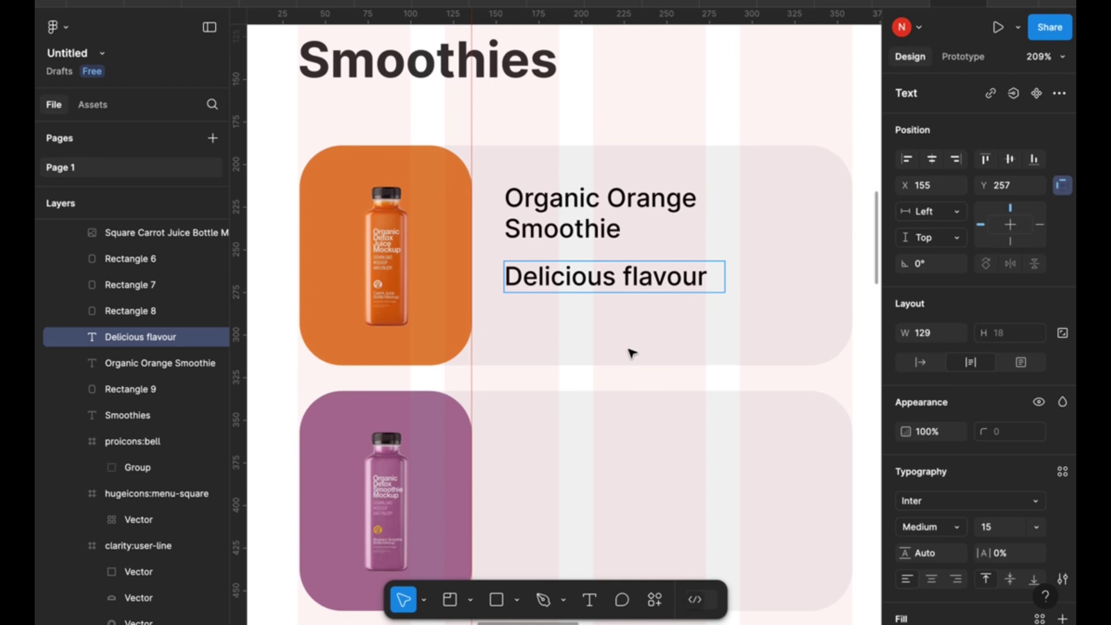
Set the "Delicious flavour" subtitle to size 10 in Regular weight.
key("Escape")
key("ctrl+shift+comma")
key("ctrl+shift+comma")
key("ctrl+shift+comma")
key("ctrl+shift+comma")
key("ctrl+shift+comma")
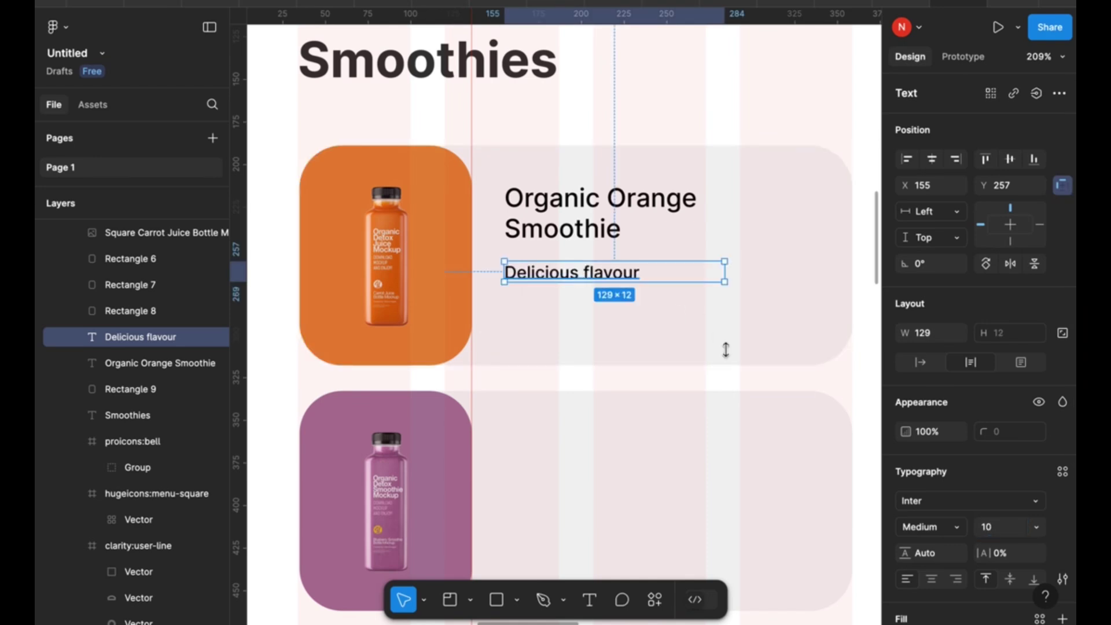
left_click(931, 527)
left_click(940, 507)
Move the title and subtitle lower on the orange card, with the subtitle at Y 277.
left_click_drag(559, 218, 559, 252, "shift")
left_click(575, 193)
left_click(565, 306)
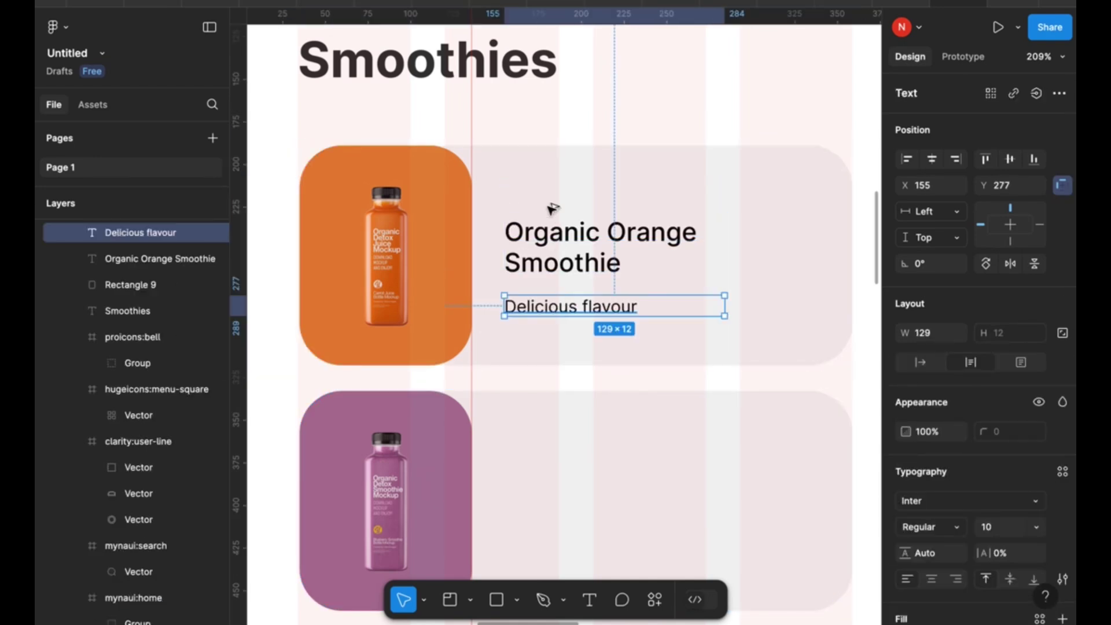
Copy the subtitle above the orange card's title, change it to "01", and narrow its text box to 27.
left_click_drag(552, 306, 553, 194)
key("Return")
type("01")
key("Escape")
left_click_drag(726, 193, 561, 334)
Duplicate the number, title and subtitle texts onto the other three smoothie cards.
left_click(573, 246, "shift")
left_click(570, 307, "shift")
scroll(507, 282, "down", 5)
scroll(562, 335, "down", 3)
key("super+d")
key("super+d")
scroll(533, 301, "up", 2)
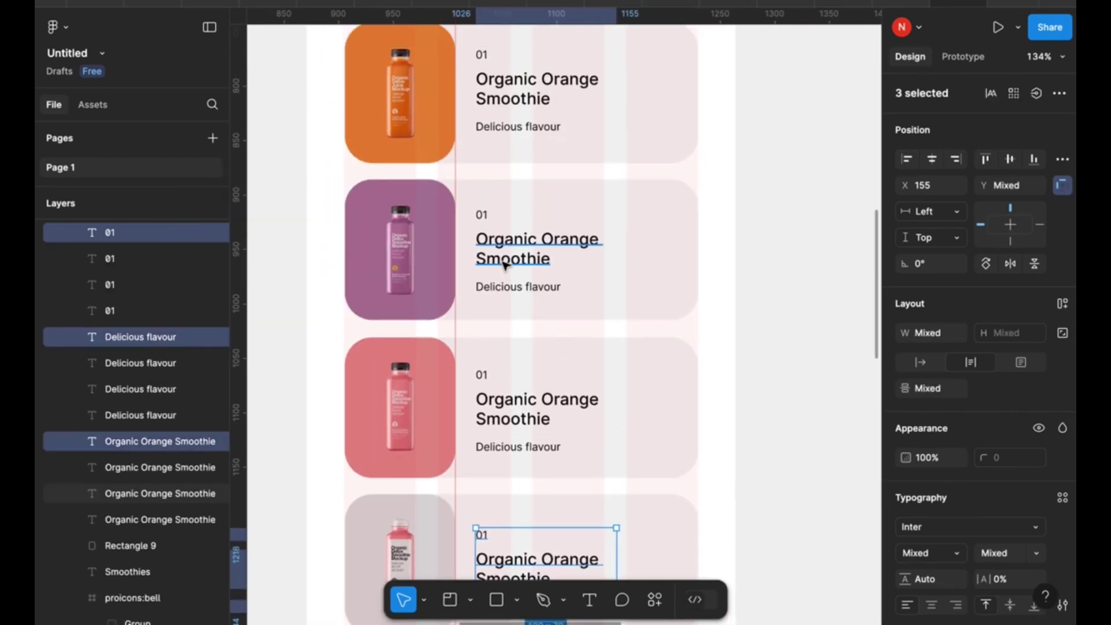
Change the second card's title to "Organic Beetroot Smoothie".
scroll(515, 252, "up", 5)
key("t")
double_click(655, 239)
type("Beetroot")
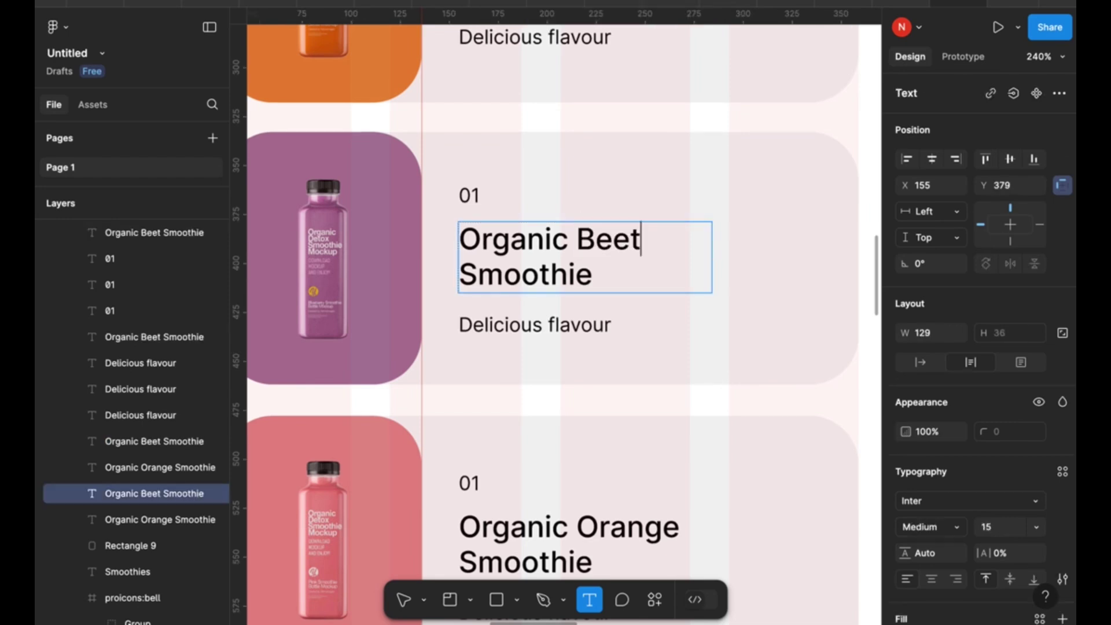
scroll(600, 434, "down", 3)
scroll(404, 576, "right", 1)
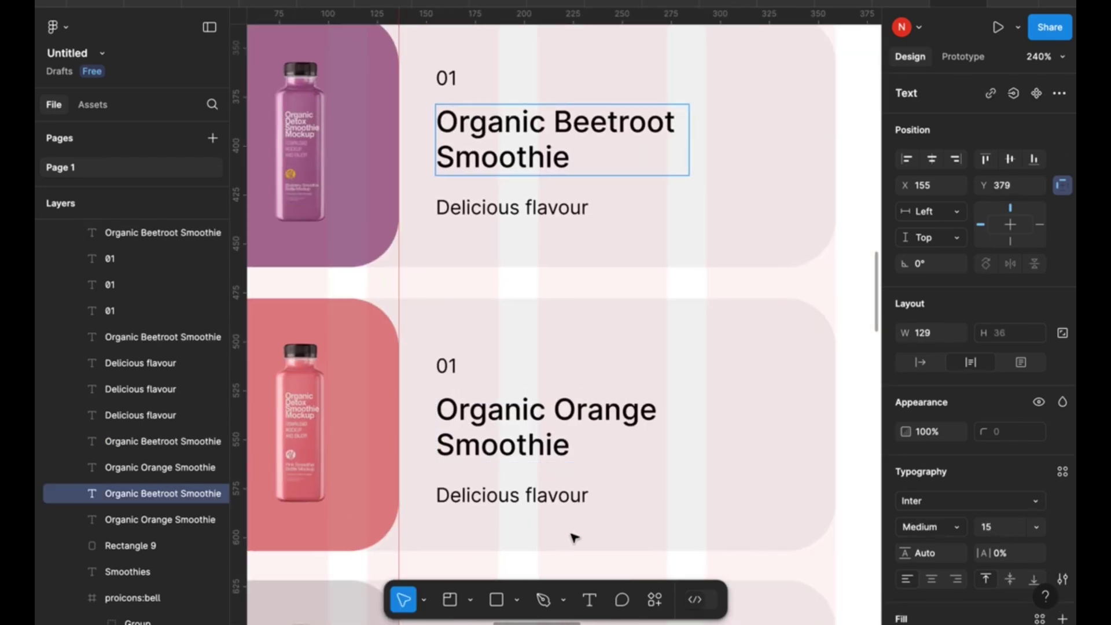
Widen the third card's title box to 160 and change the text to "Organic Strawberry Smoothie".
left_click(671, 454)
left_click_drag(689, 421, 749, 421)
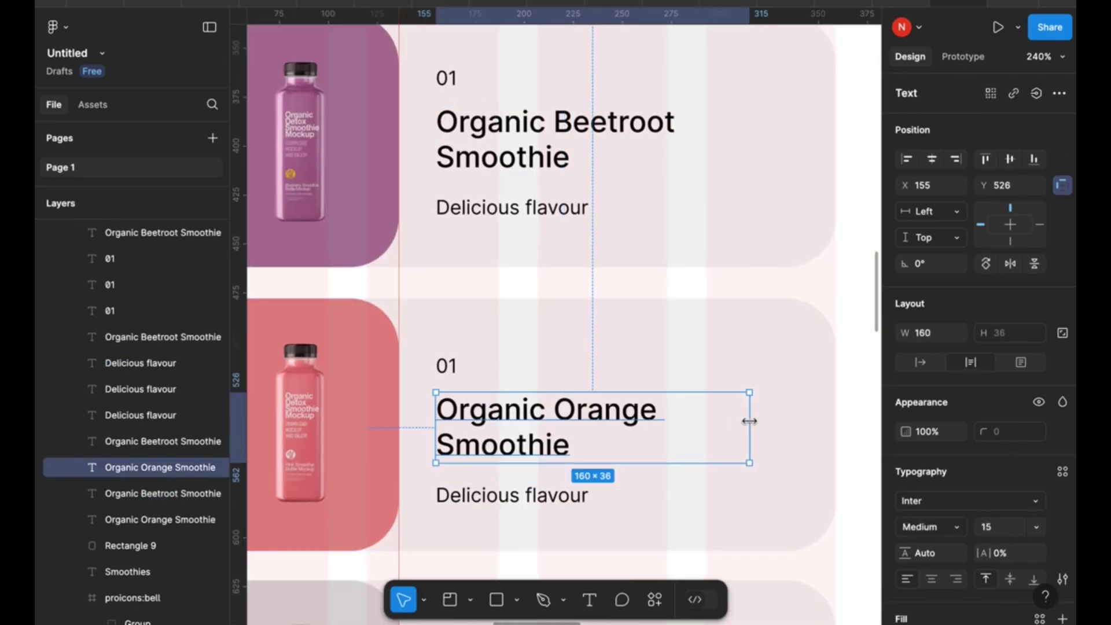
double_click(631, 411)
type("Strawberry")
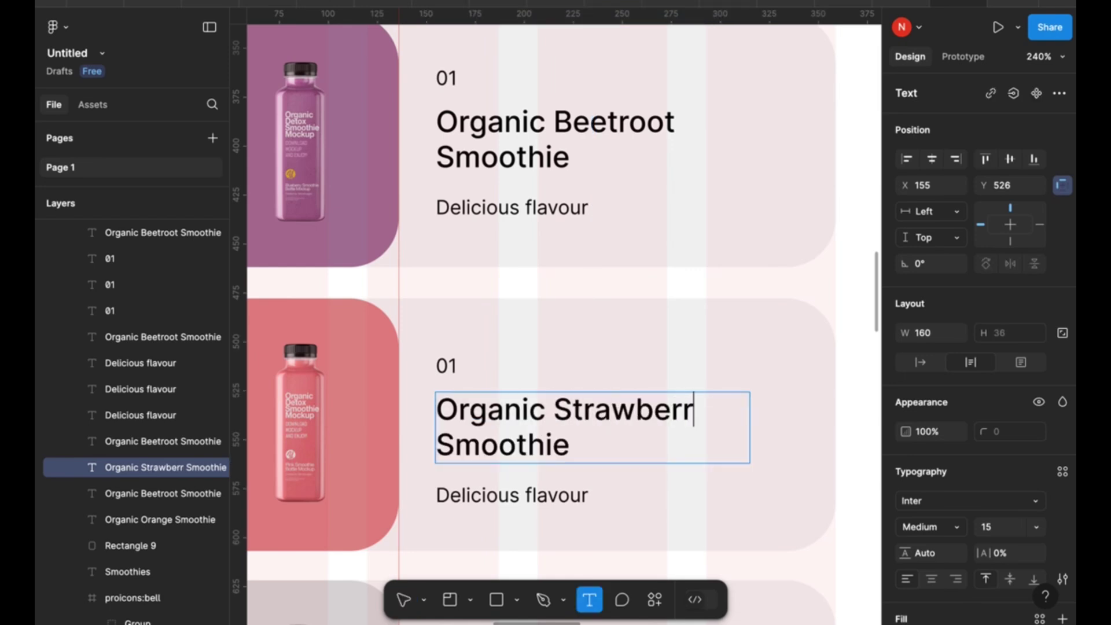
Replace the fourth card's top label with the number "04" and change its title to "Organic Detox Smoothie".
scroll(799, 547, "down", 5)
scroll(799, 547, "left", 1)
left_click(404, 602)
left_click(544, 446)
left_click(498, 403)
key("BackSpace")
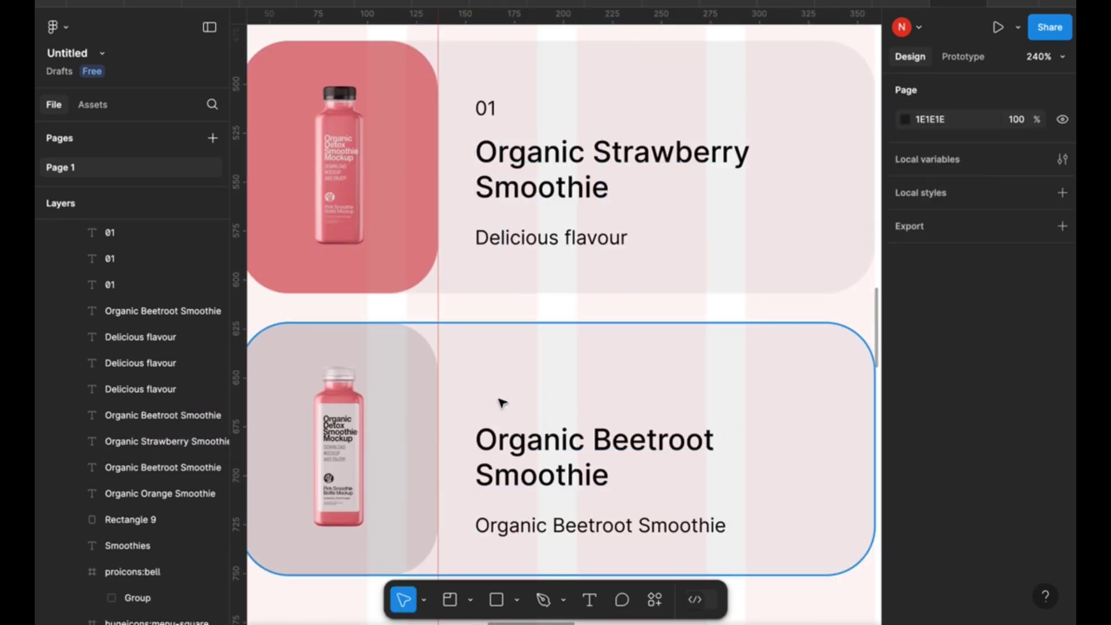
left_click(527, 523)
left_click_drag(512, 408, 506, 397)
double_click(506, 397)
type("04")
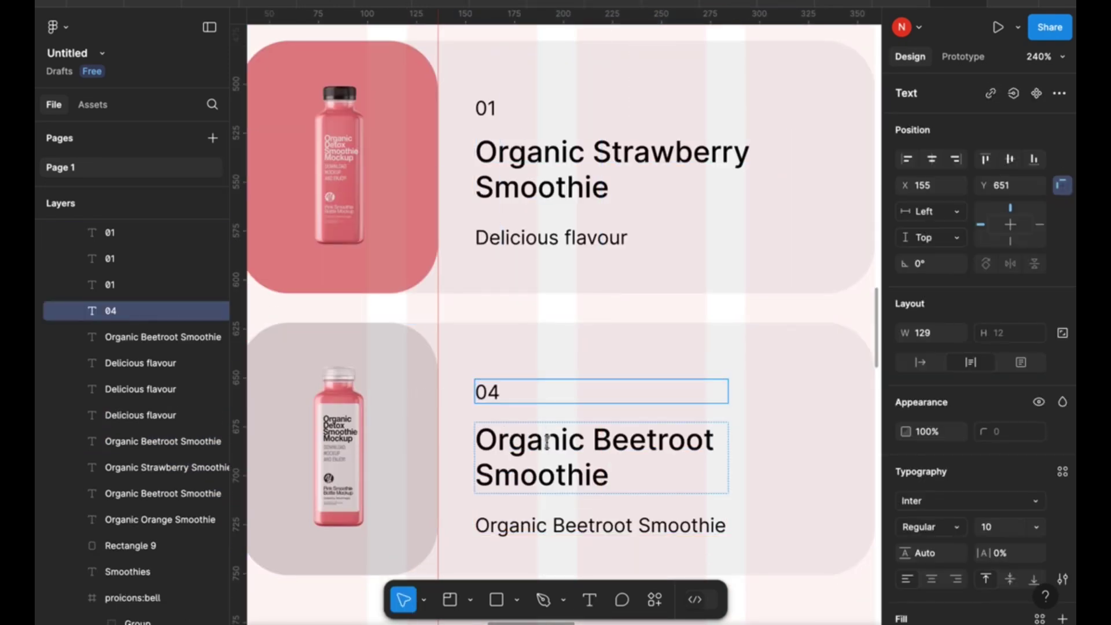
double_click(721, 438)
type("Detox")
Number the strawberry card "03" and the beetroot card "02".
scroll(519, 241, "up", 3)
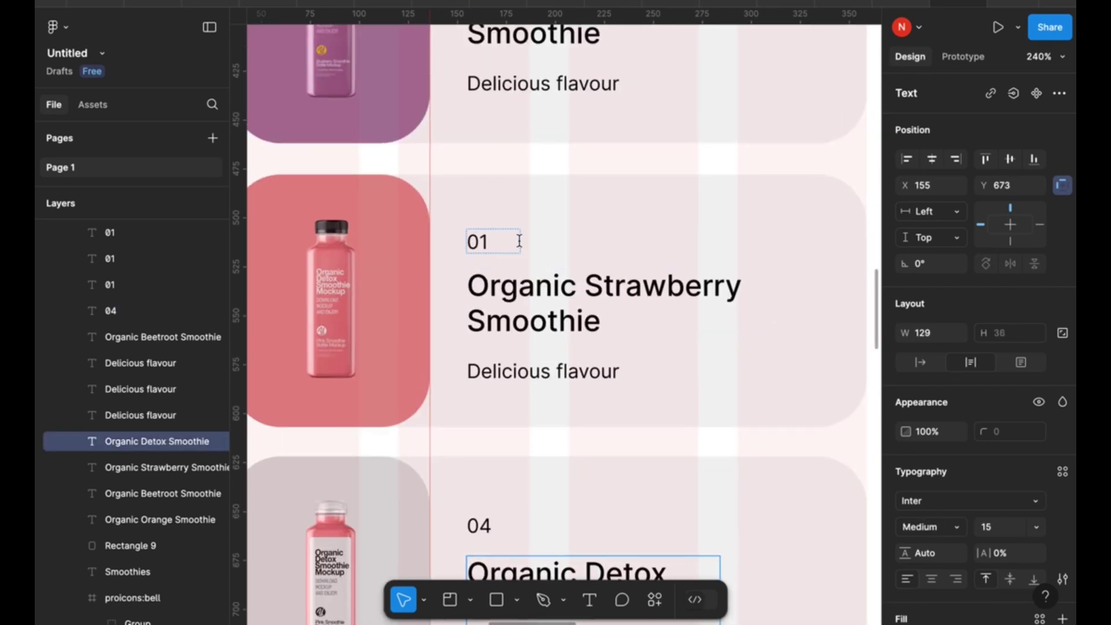
double_click(519, 241)
type("03")
scroll(476, 100, "up", 3)
double_click(495, 108)
key("Escape")
key("shift+1")
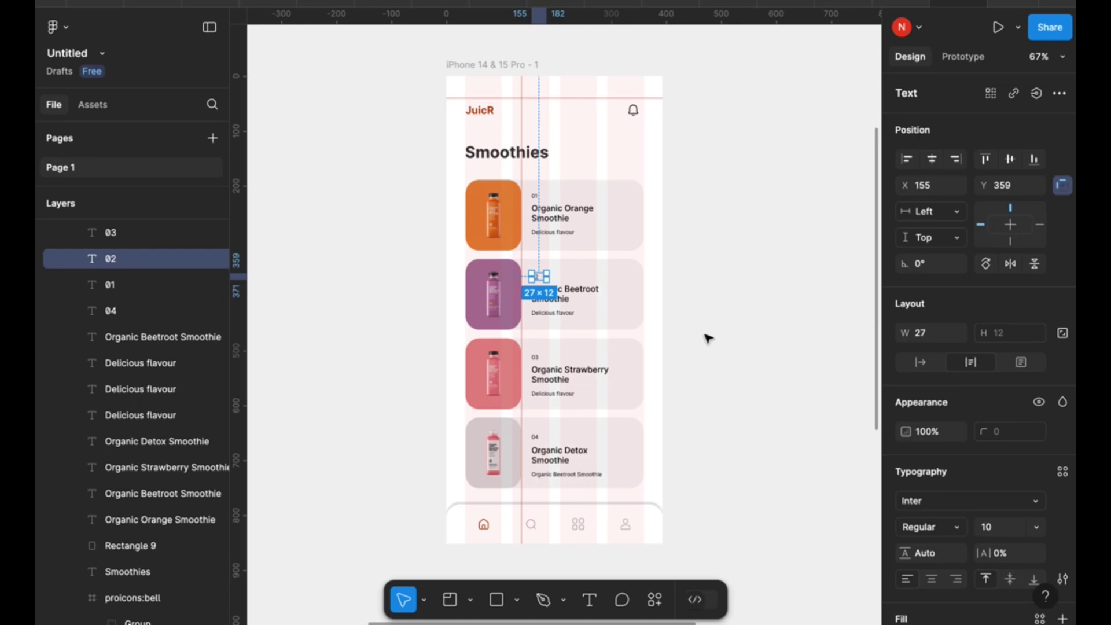
Rename the phone frame as Home and place a duplicate of it beside the original.
scroll(702, 268, "down", 3)
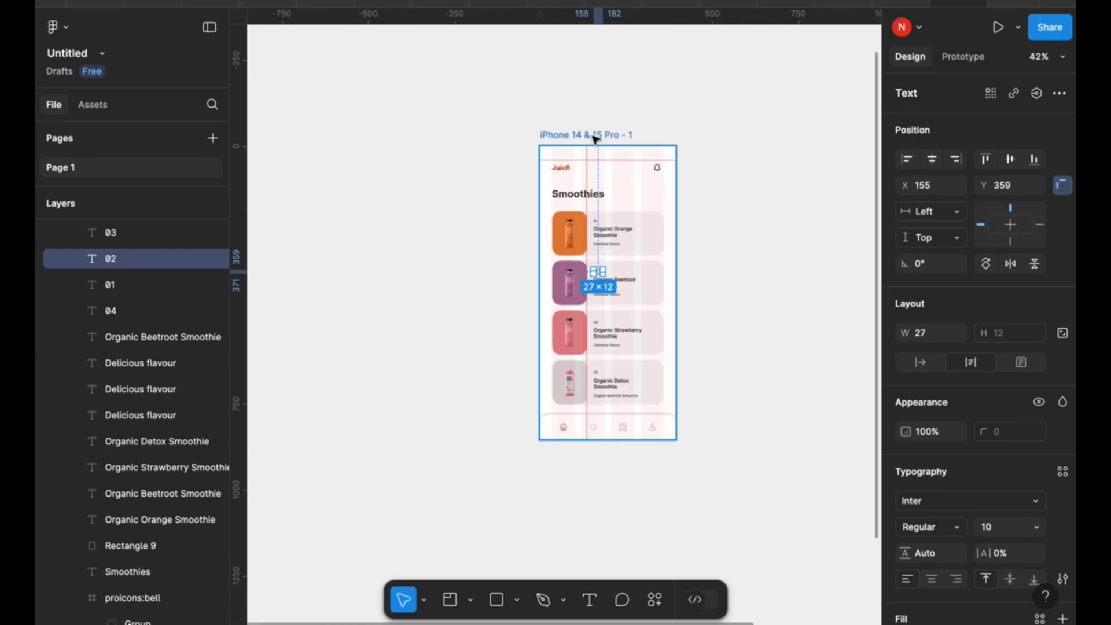
left_click(579, 135)
left_click_drag(381, 150, 550, 143)
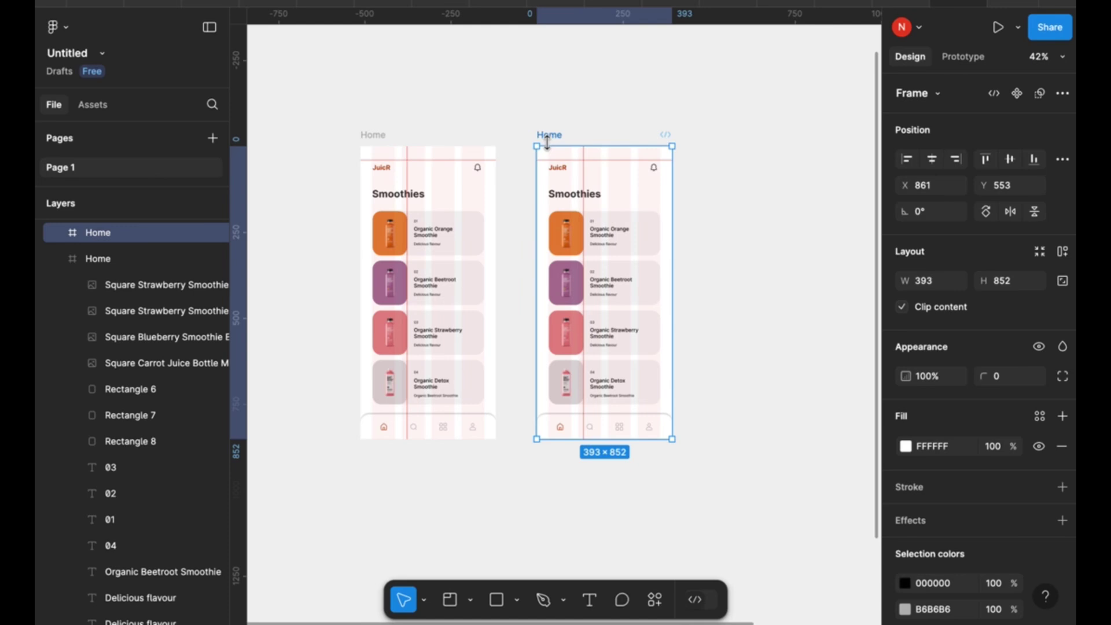
In the duplicate frame, delete the lower three cards, the navigation bar and the grey rectangle behind the orange smoothie.
scroll(603, 243, "up", 3)
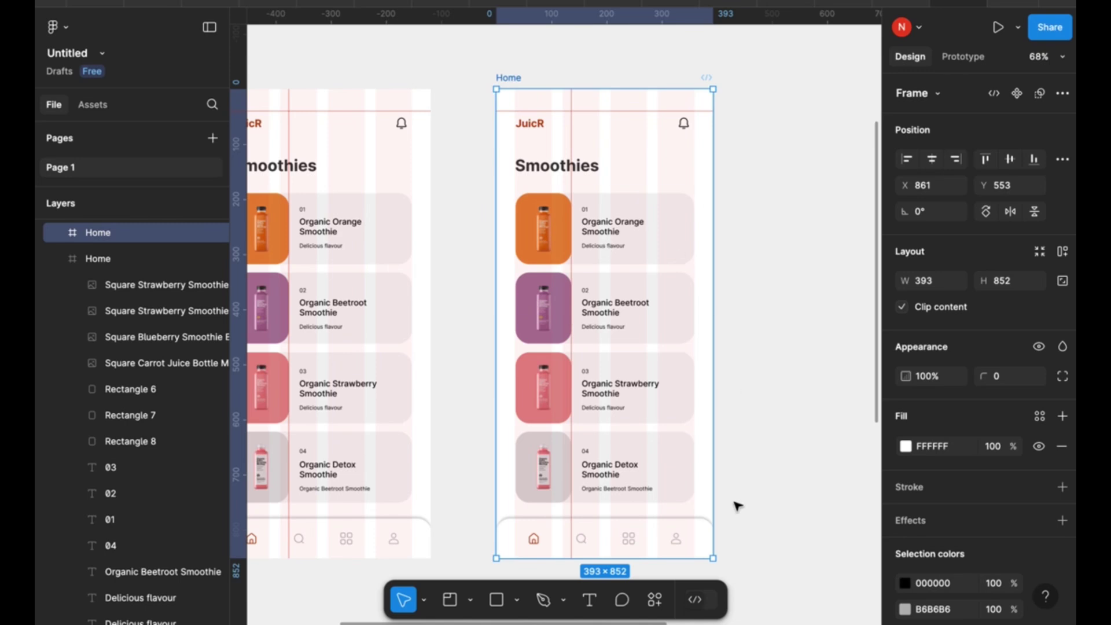
left_click_drag(535, 267, 747, 541)
key("Delete")
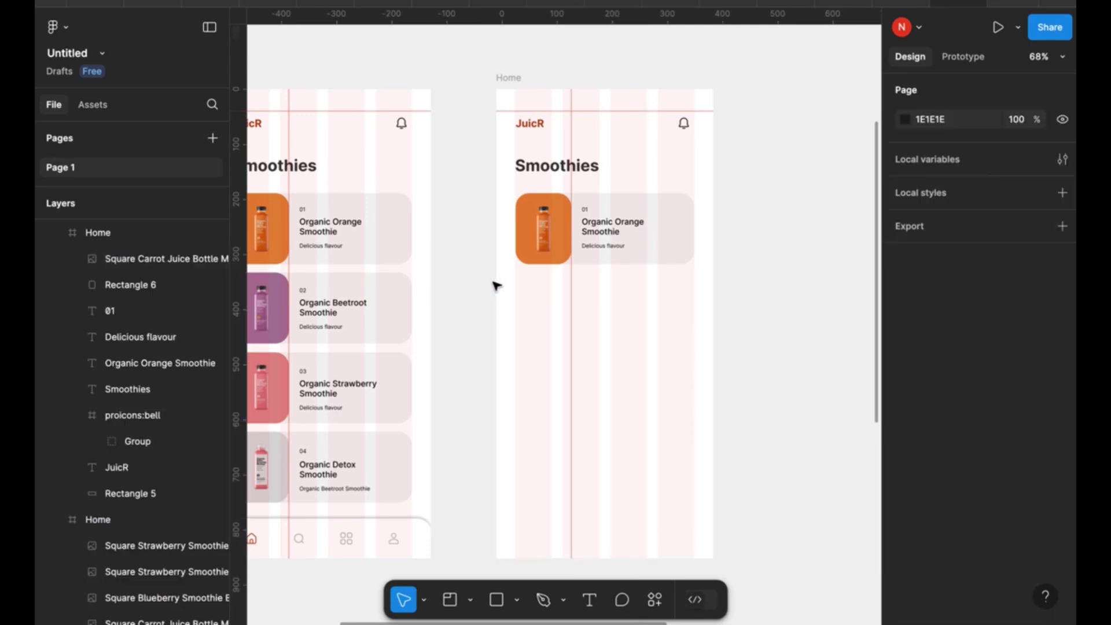
left_click(683, 229)
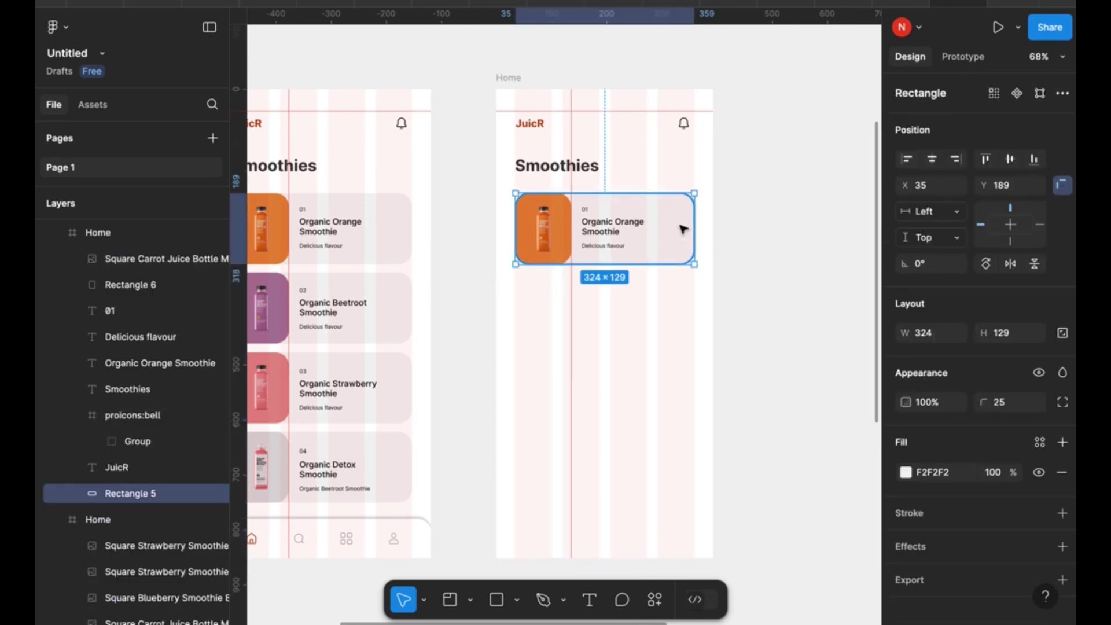
key("Delete")
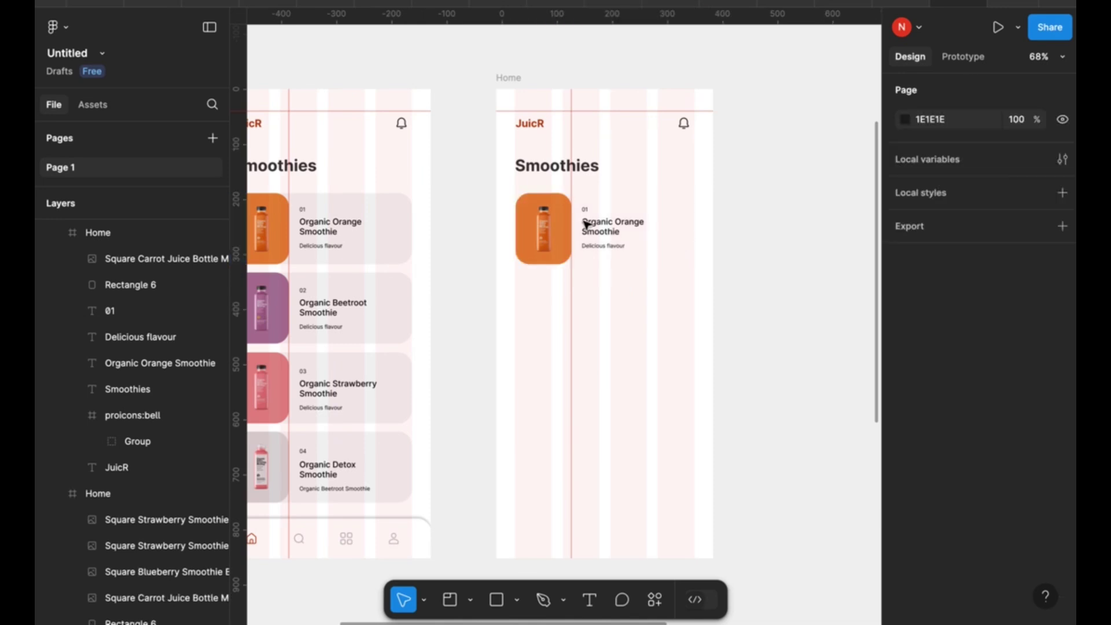
Shift the Smoothies heading sideways and place the bell icon in front of it at X 40, Y 125.
left_click(558, 226)
left_click(551, 167)
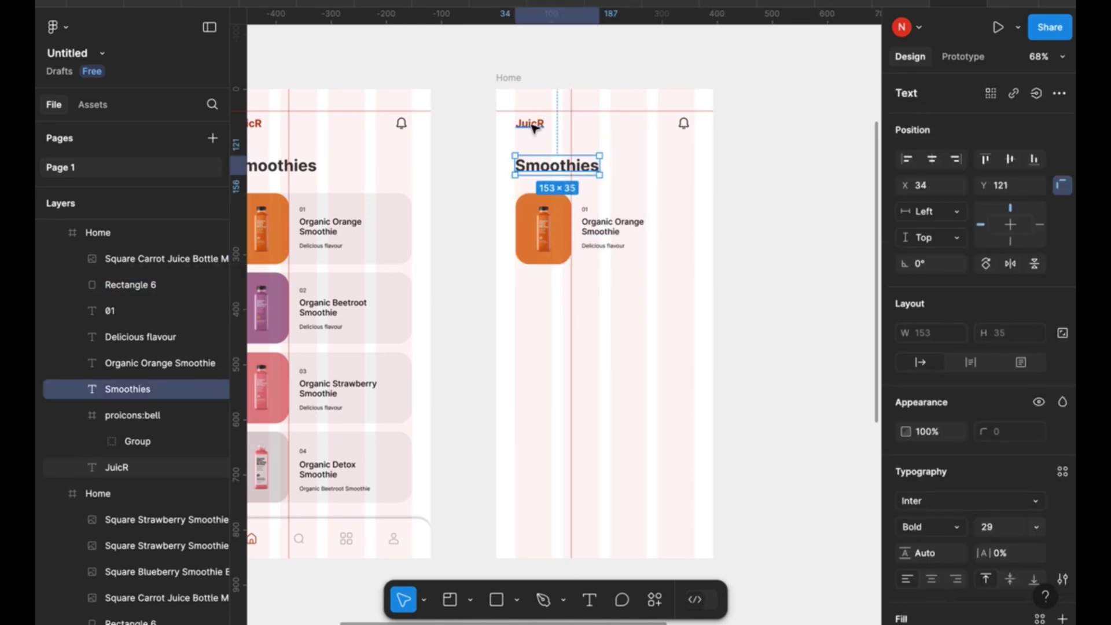
scroll(720, 114, "up", 3)
left_click(720, 114)
scroll(720, 114, "up", 5)
left_click(478, 209)
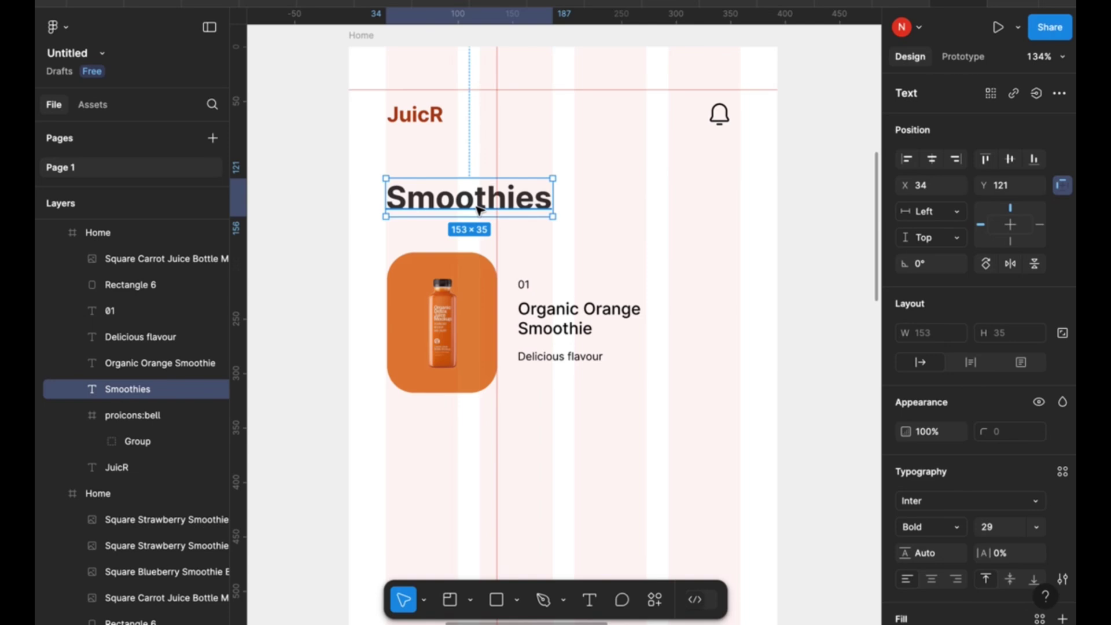
left_click_drag(478, 208, 525, 209)
left_click_drag(720, 114, 409, 196)
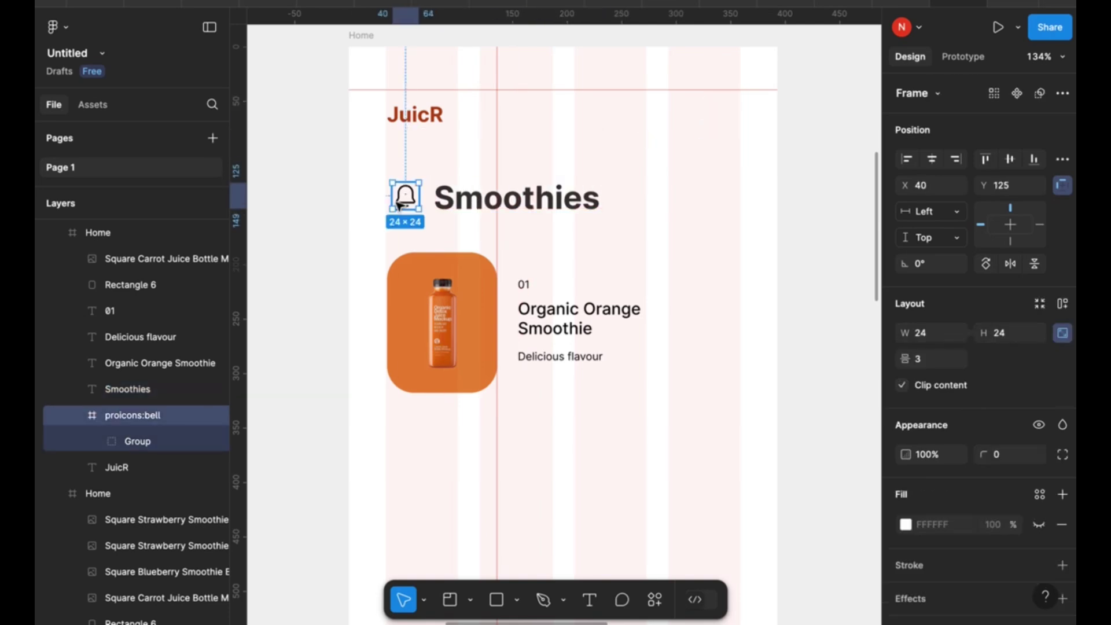
Widen the orange rectangle to the full frame width of 393 at X 0 and send it to the back.
left_click(475, 272)
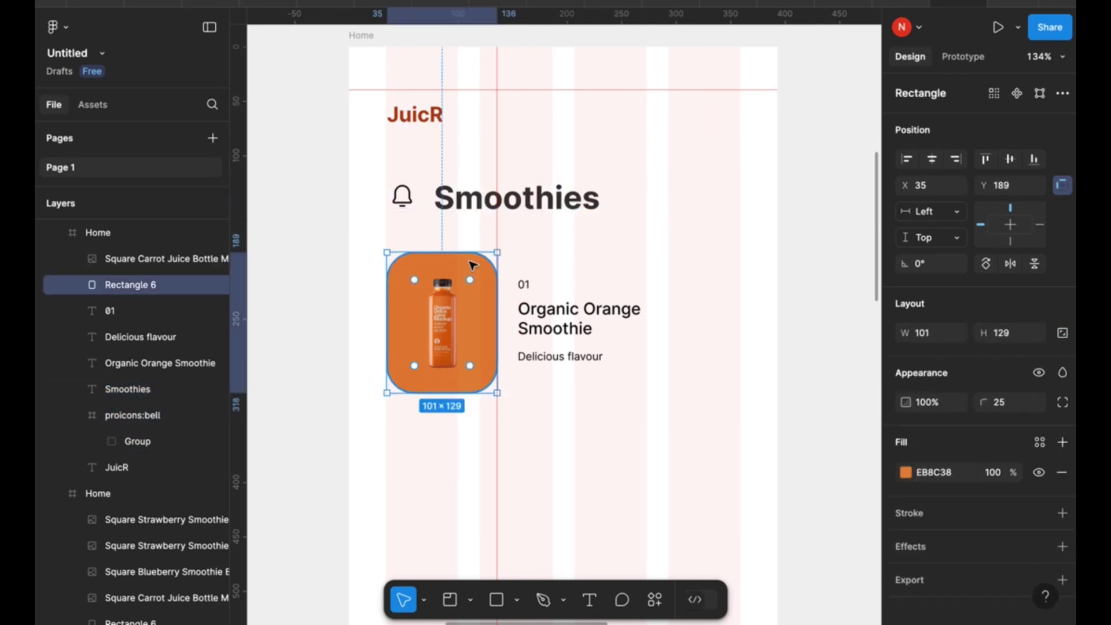
scroll(482, 283, "down", 5)
left_click_drag(482, 282, 606, 289)
left_click_drag(433, 289, 417, 290)
key("ctrl+shift+bracketleft")
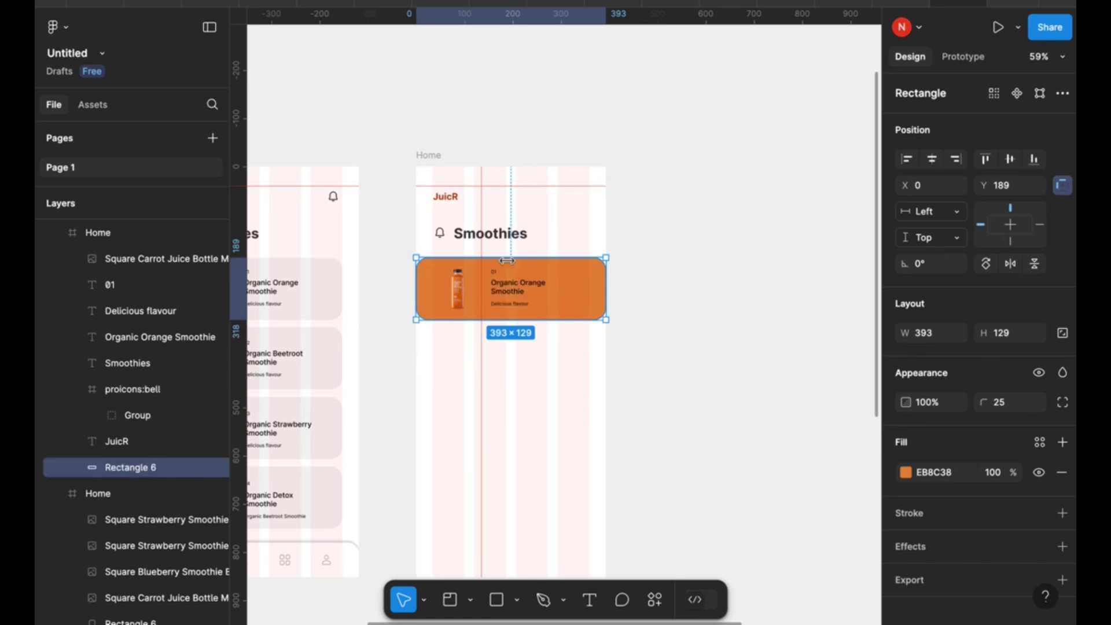
Set the orange rectangle's corner radius to 0 and stretch it vertically from Y 0 to fill the frame.
left_click_drag(501, 258, 500, 167)
left_click(1000, 402)
type("0")
key("Return")
scroll(561, 219, "down", 2)
left_click_drag(561, 217, 557, 464)
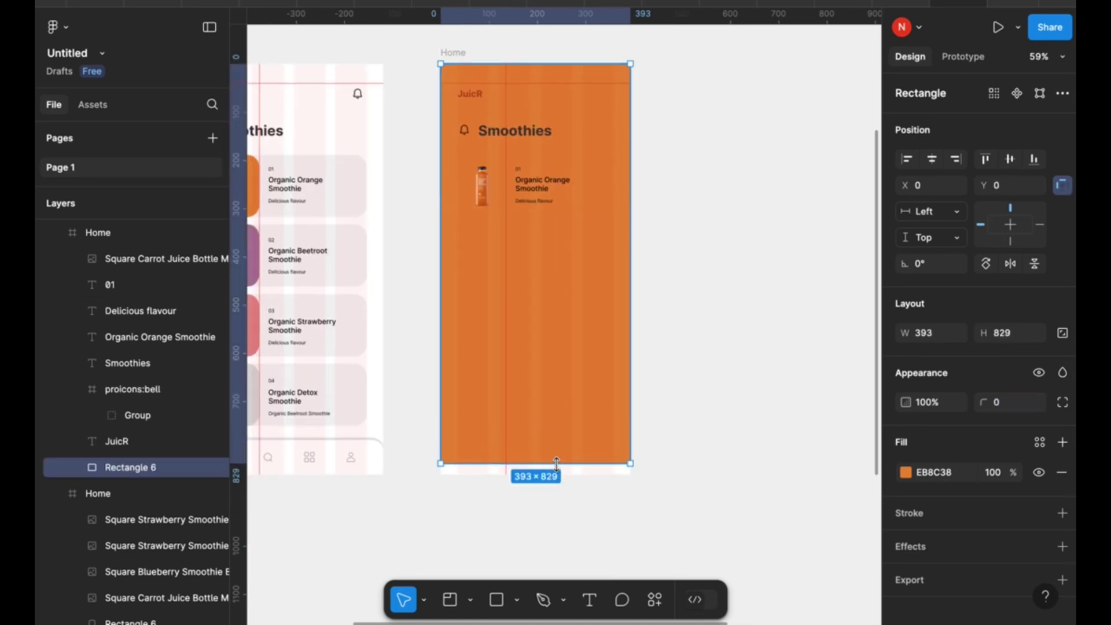
Recolour all texts and the bell icon on the orange screen to white FFFFFF.
key("ctrl+a")
left_click(484, 181, "shift")
left_click(579, 243, "shift")
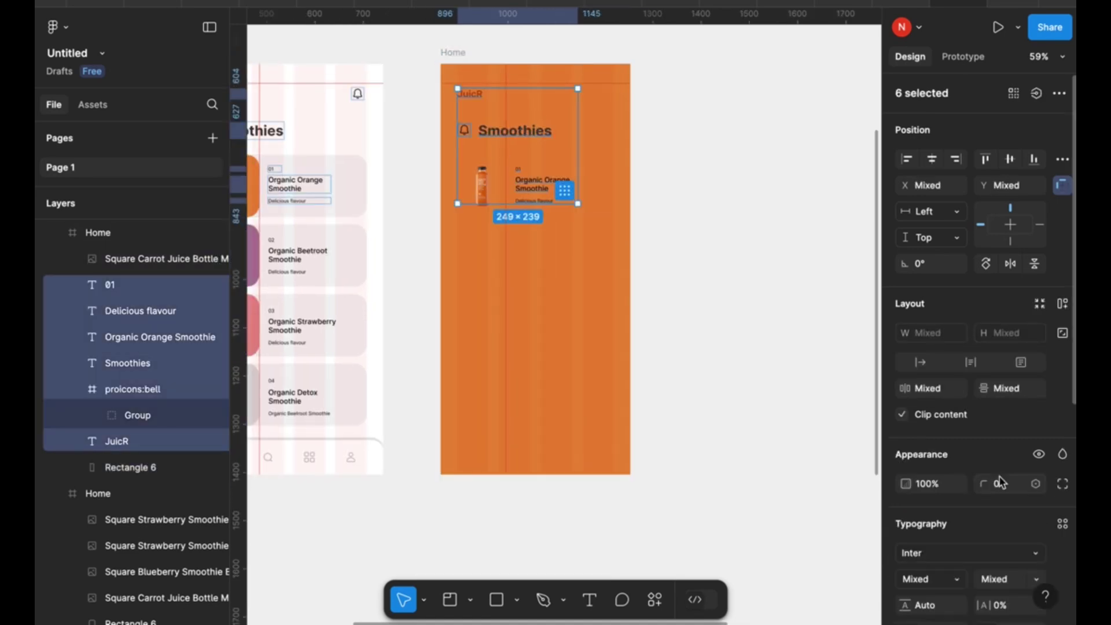
scroll(1000, 484, "down", 5)
left_click(932, 479)
type("ff")
left_click(932, 505)
type("ff")
key("Return")
left_click(932, 505)
type("ff")
key("Return")
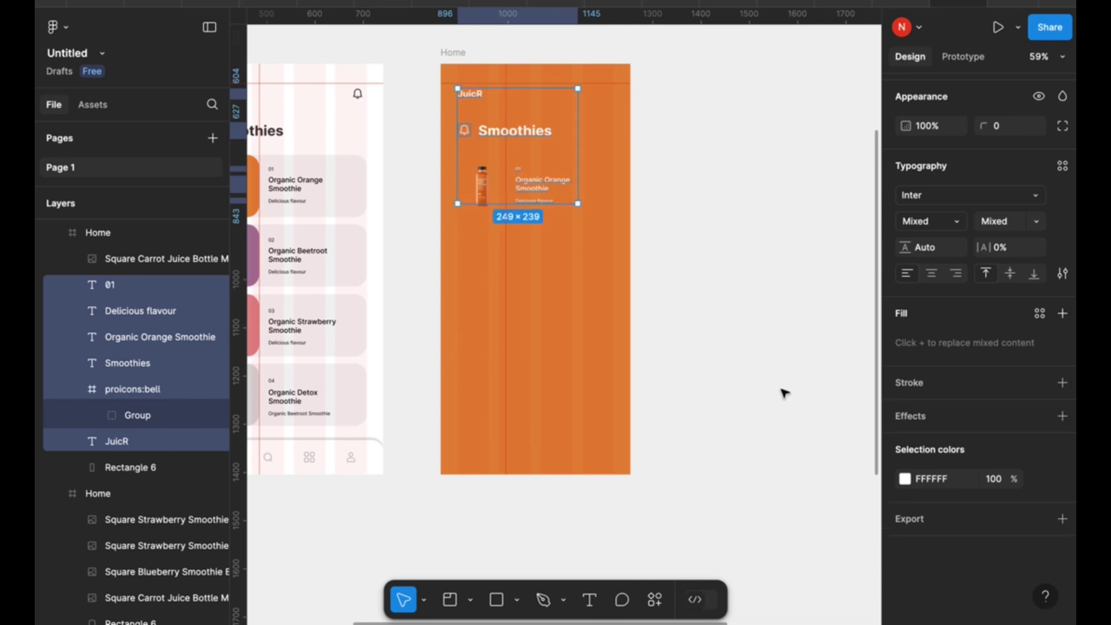
Move the number, title and subtitle down into the lower part of the orange screen, with the title at Y 520.
left_click(782, 390)
left_click(534, 200)
left_click(518, 169, "shift")
left_click(537, 183, "shift")
scroll(507, 189, "up", 5)
left_click_drag(590, 179, 603, 463)
Enlarge the orange bottle image to 258 × 322 and centre it horizontally in the frame.
left_click(486, 213)
left_click_drag(495, 232, 671, 451)
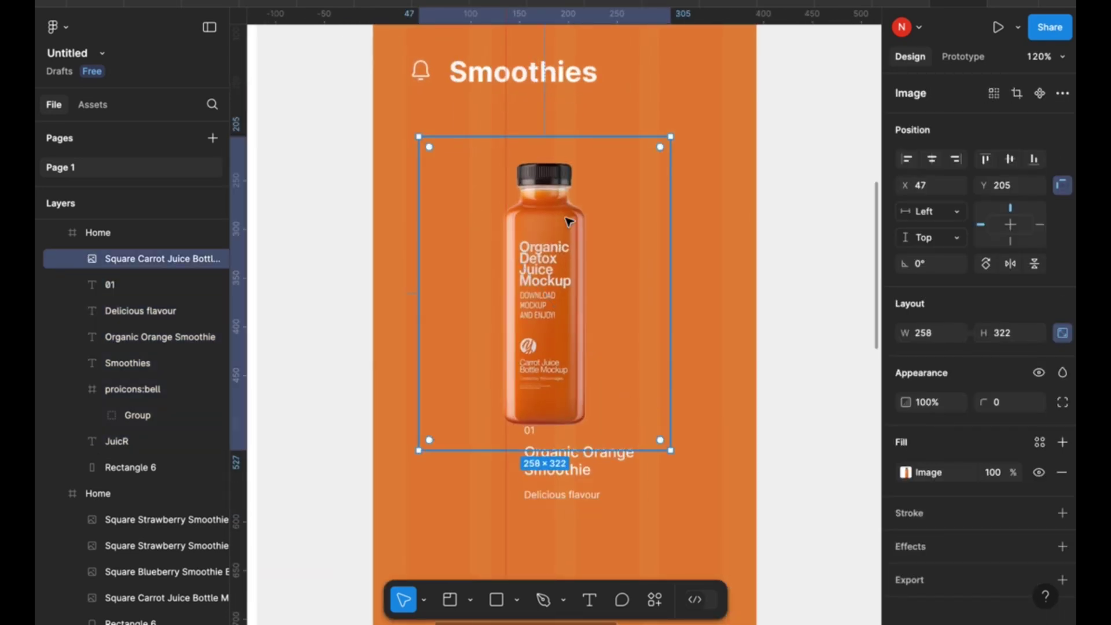
left_click(932, 159)
scroll(663, 231, "down", 1)
scroll(664, 230, "down", 2)
key("Escape")
key("Escape")
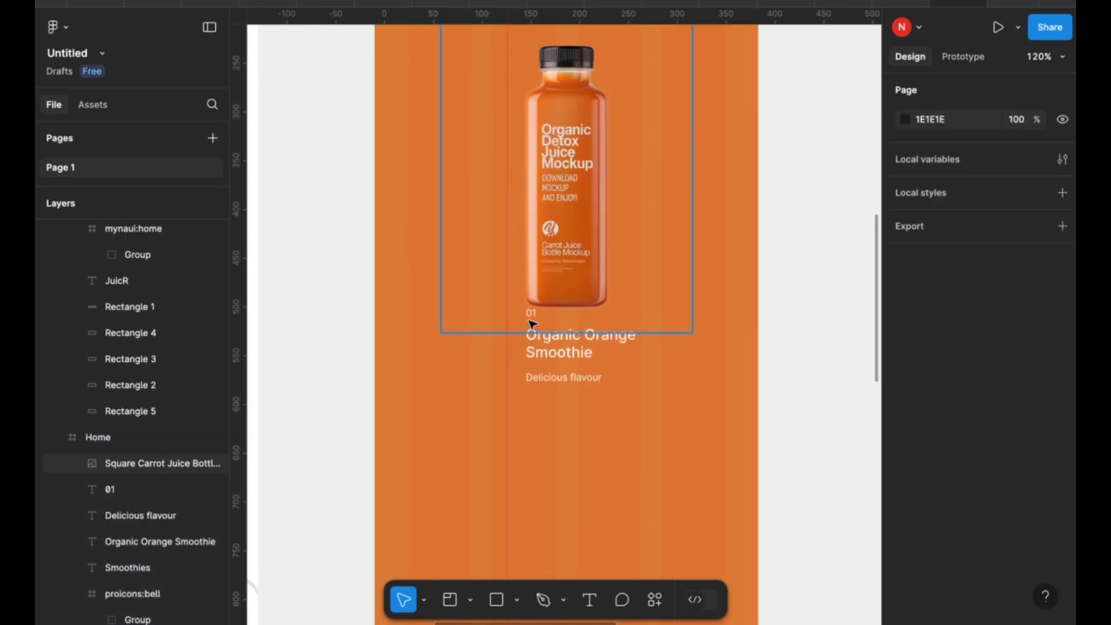
Delete the "01" text beneath the large orange bottle.
left_click(532, 314)
left_click(739, 356)
left_click(533, 314)
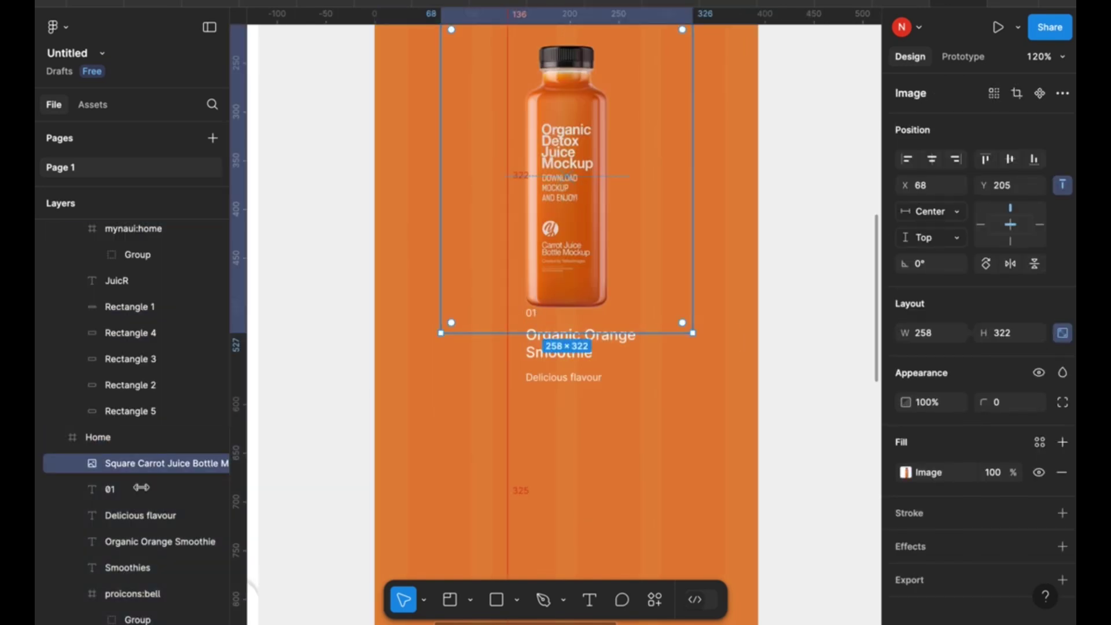
left_click(141, 488)
key("BackSpace")
Centre-align the Organic Orange Smoothie title, widen its box to 257, centre it in the frame, and set size 25.
left_click(149, 514)
left_click(931, 579)
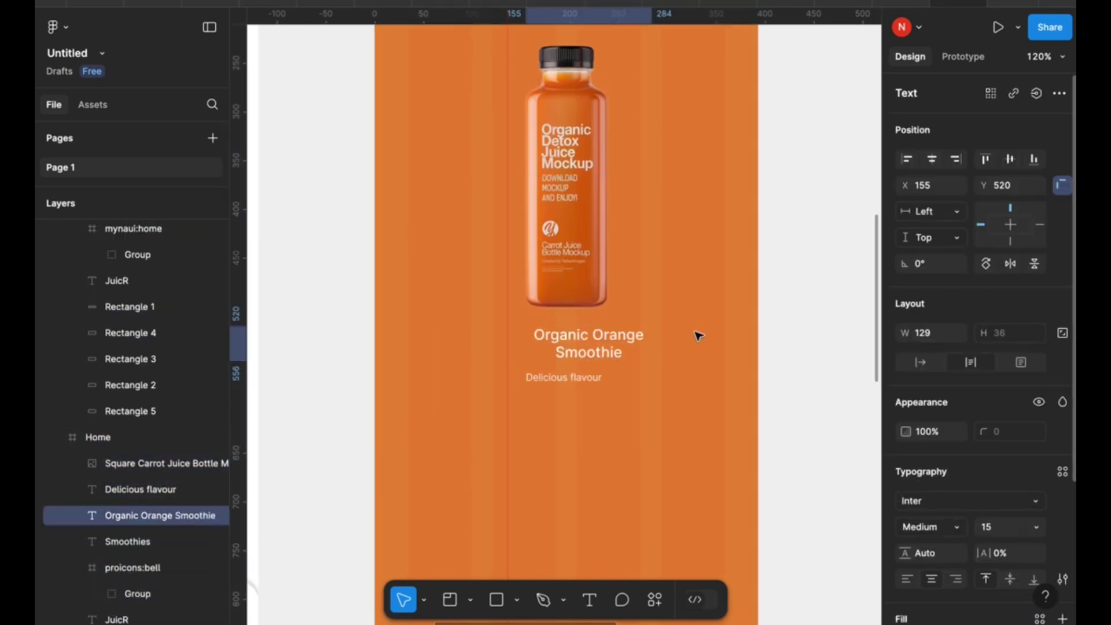
left_click_drag(652, 348, 714, 349)
key("alt+h")
left_click(1007, 527)
type("25")
key("Return")
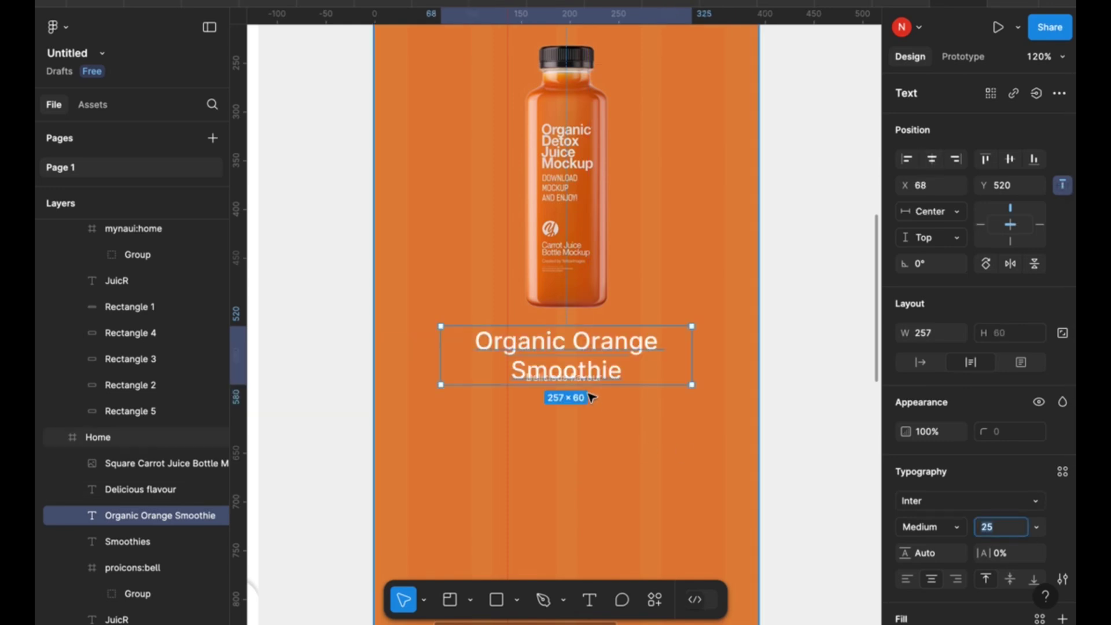
Move the "Delicious flavour" subtitle down to Y 606, centre it horizontally in the frame, and centre-align its text.
left_click(147, 489)
key("shift+Down")
key("shift+Down")
key("shift+Down")
key("shift+Down")
left_click(932, 160)
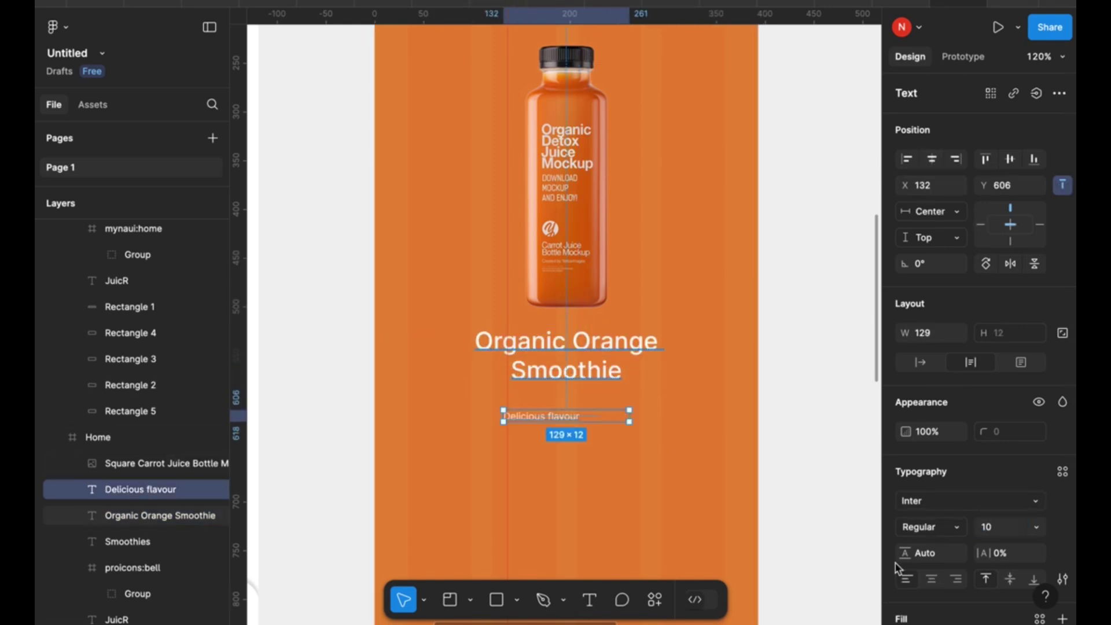
left_click(931, 579)
Set the Organic Orange Smoothie title to size 35 and widen its text box to 335.
key("Tab")
left_click(1003, 528)
type("35")
key("Return")
left_click_drag(726, 383, 731, 383)
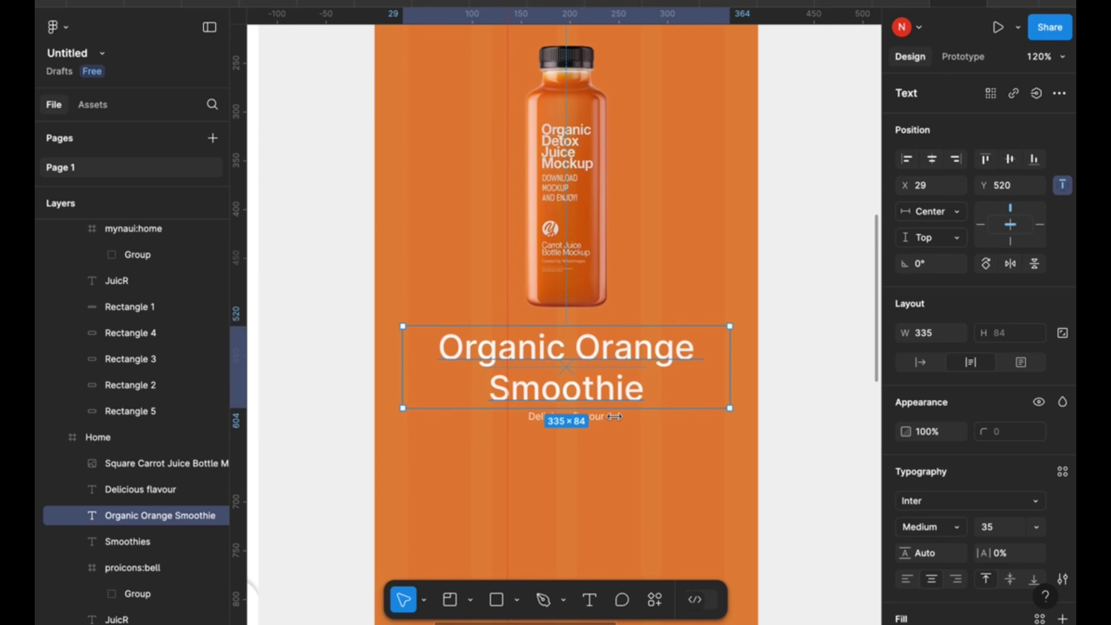
Move the "Delicious flavour" subtitle to Y 626, set it to size 25, and widen its box to 203.
left_click(602, 419)
key("shift+Down")
key("shift+Down")
left_click(999, 529)
type("25")
key("Return")
left_click_drag(629, 488, 665, 462)
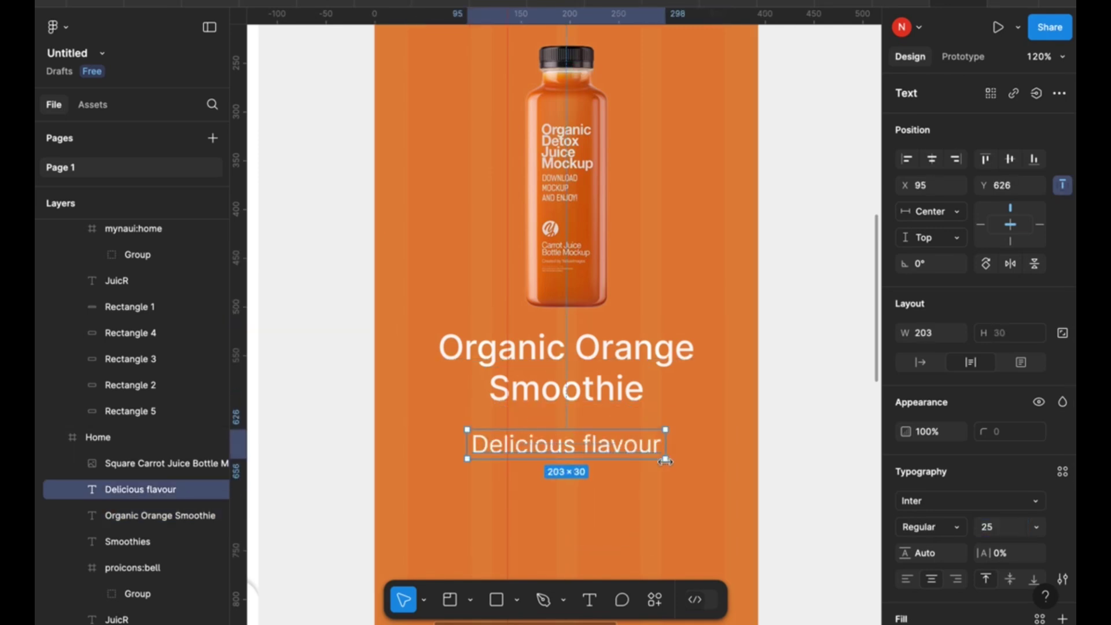
Set the "Delicious flavour" subtitle to size 15, with its text box 201 wide at Y 616.
type("15")
key("Return")
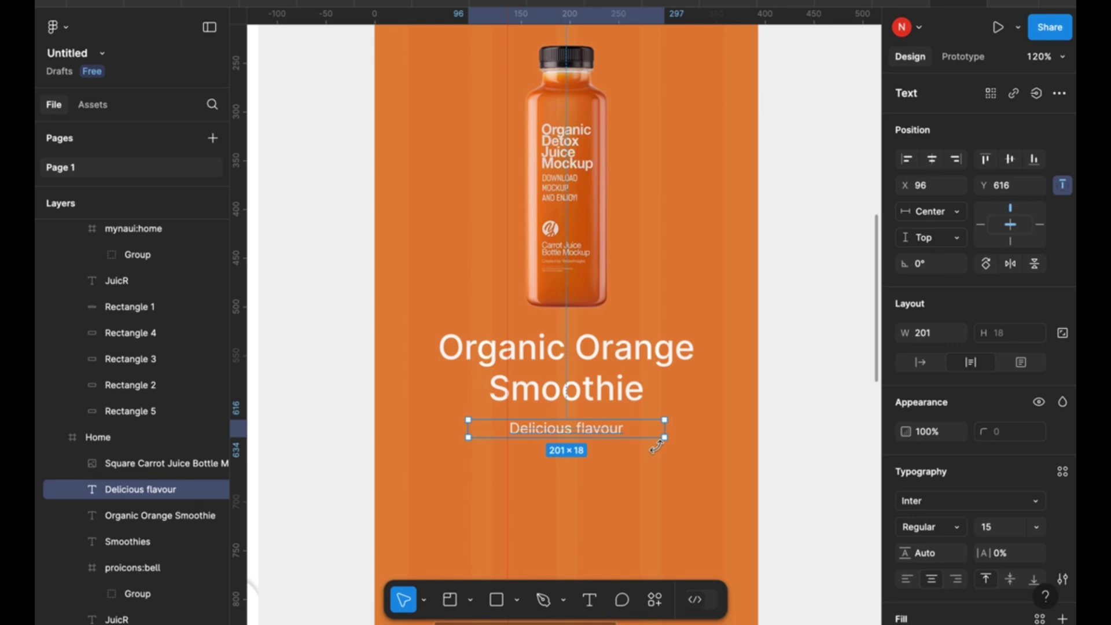
scroll(656, 446, "down", 5)
scroll(510, 103, "up", 4)
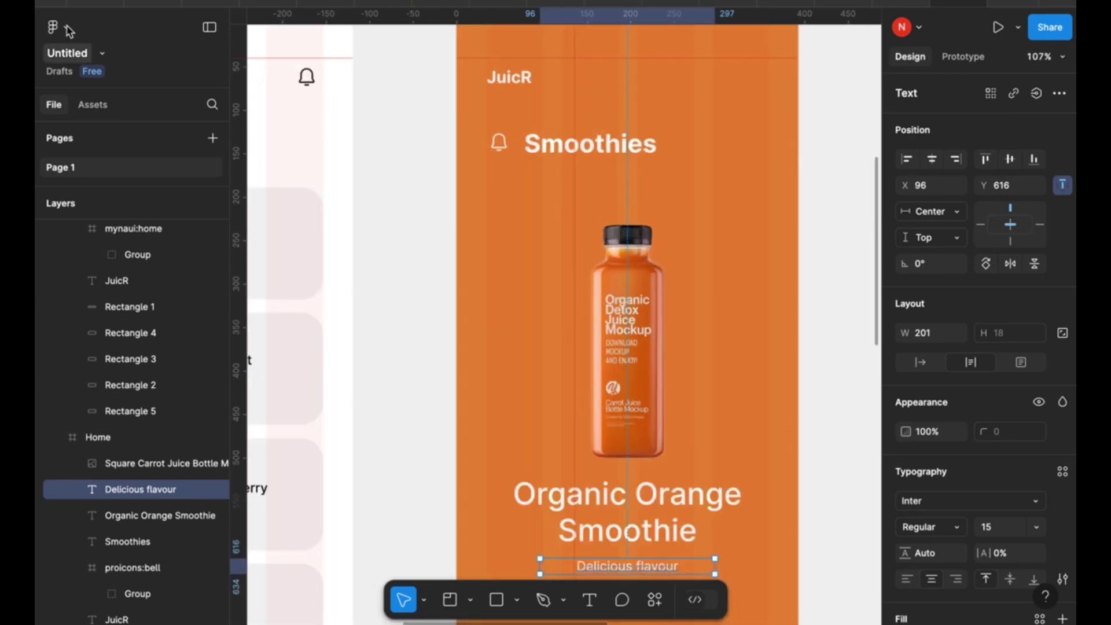
Run the Iconify plugin, select the bell icon beside the Smoothies heading, and search the icon library for "back".
left_click(62, 27)
mouse_move(121, 244)
left_click(248, 264)
left_click(496, 142)
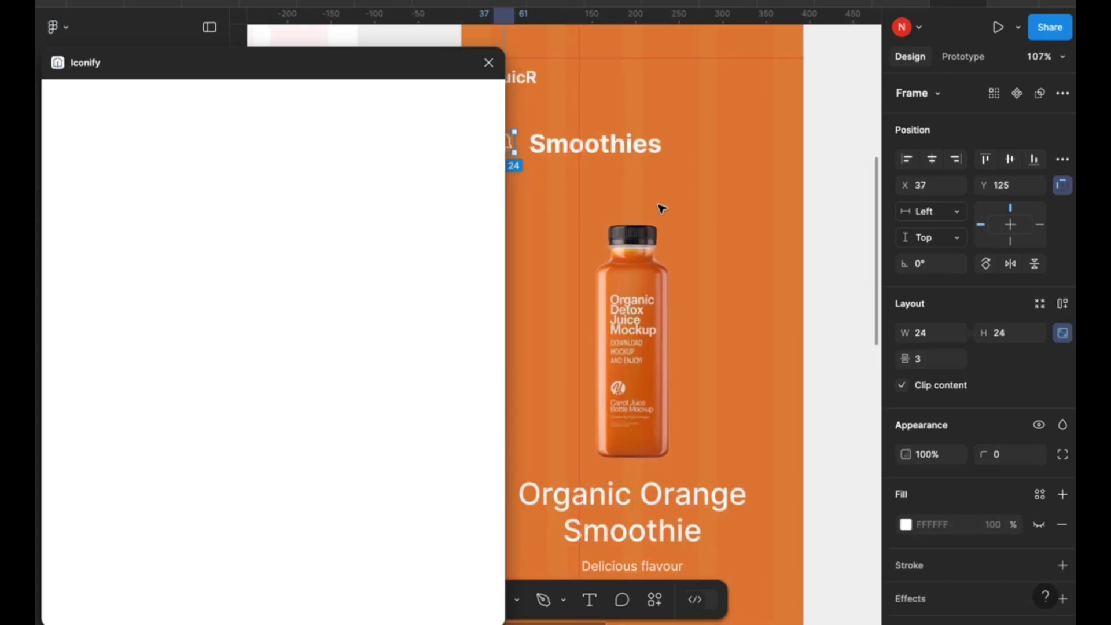
type("back")
key("Return")
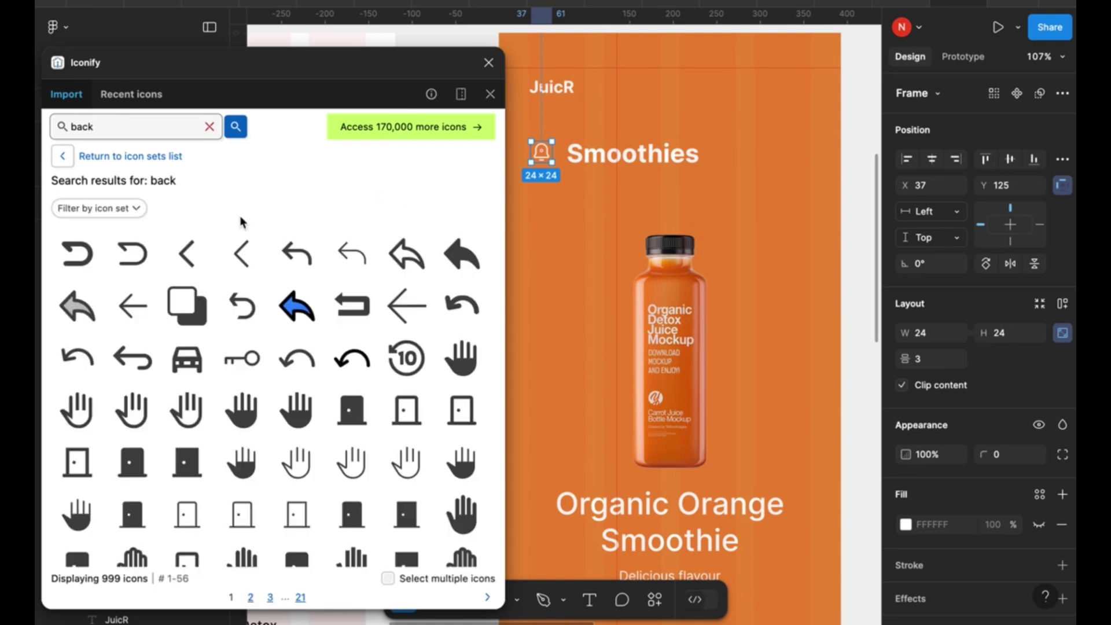
Replace the bell icon beside the Smoothies heading with the material-symbols:arrow-back-rounded icon.
scroll(295, 360, "down", 10)
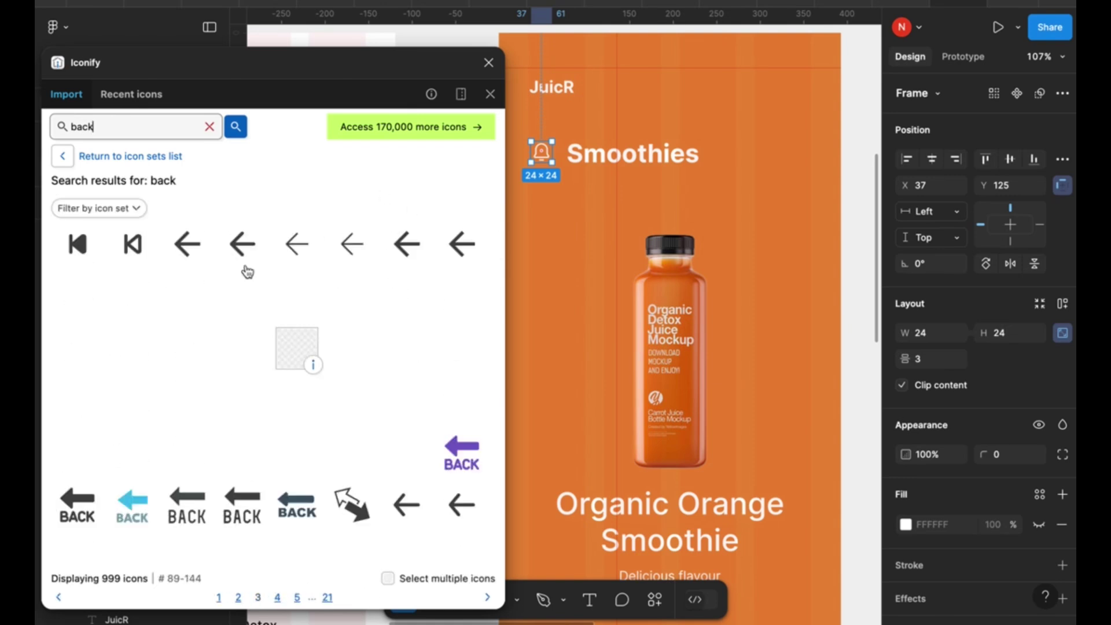
mouse_move(258, 260)
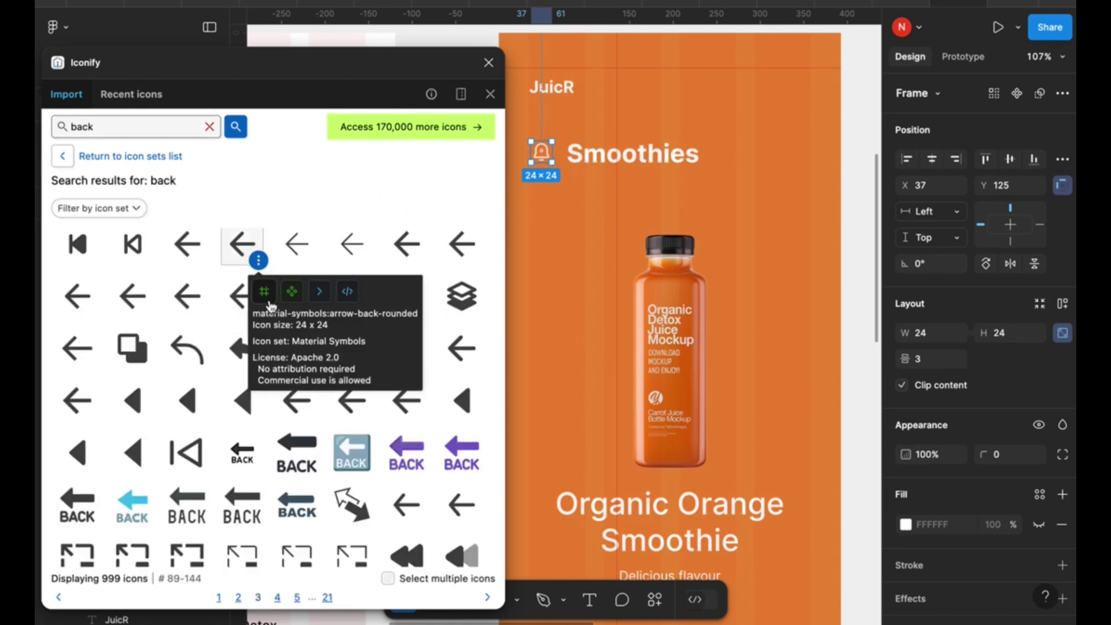
left_click(265, 292)
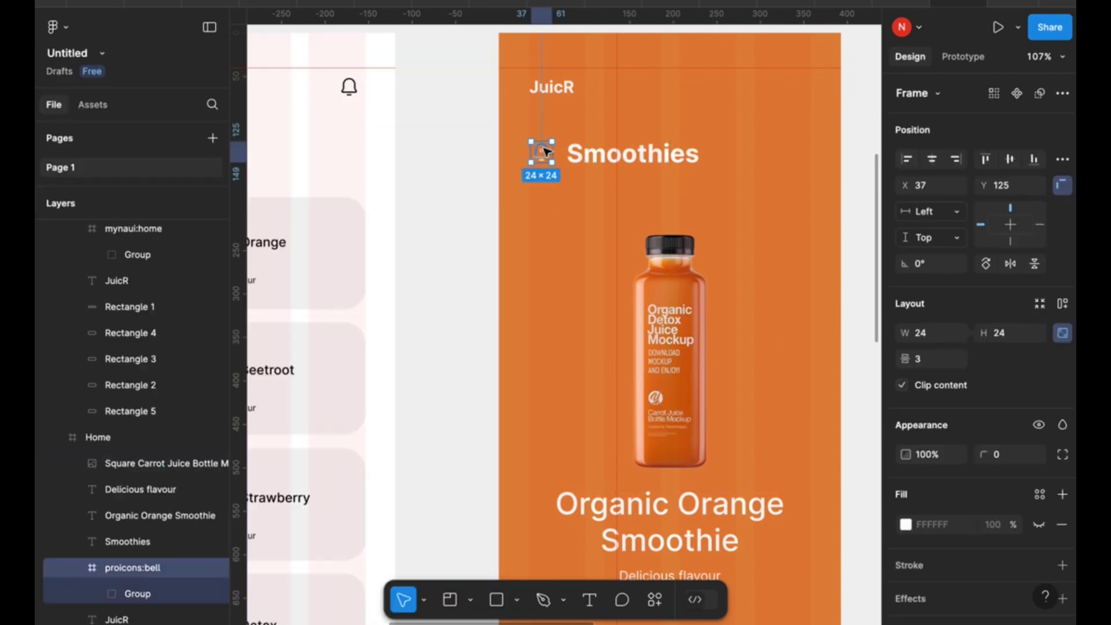
scroll(545, 151, "down", 2)
scroll(544, 151, "right", 2)
double_click(566, 88)
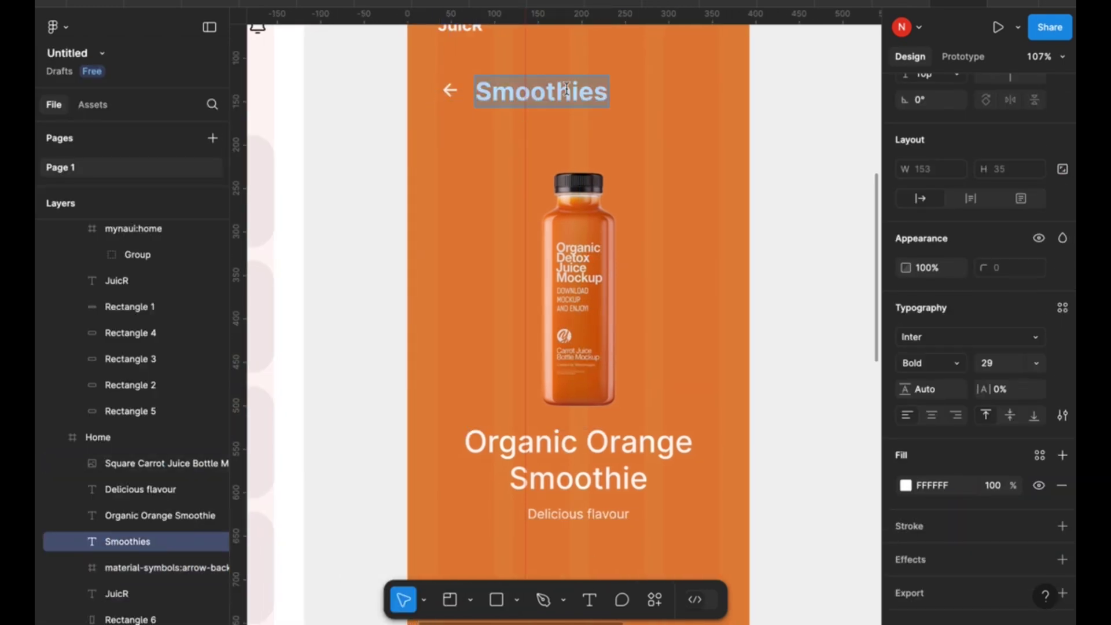
key("Escape")
scroll(788, 243, "down", 3)
scroll(566, 419, "up", 5)
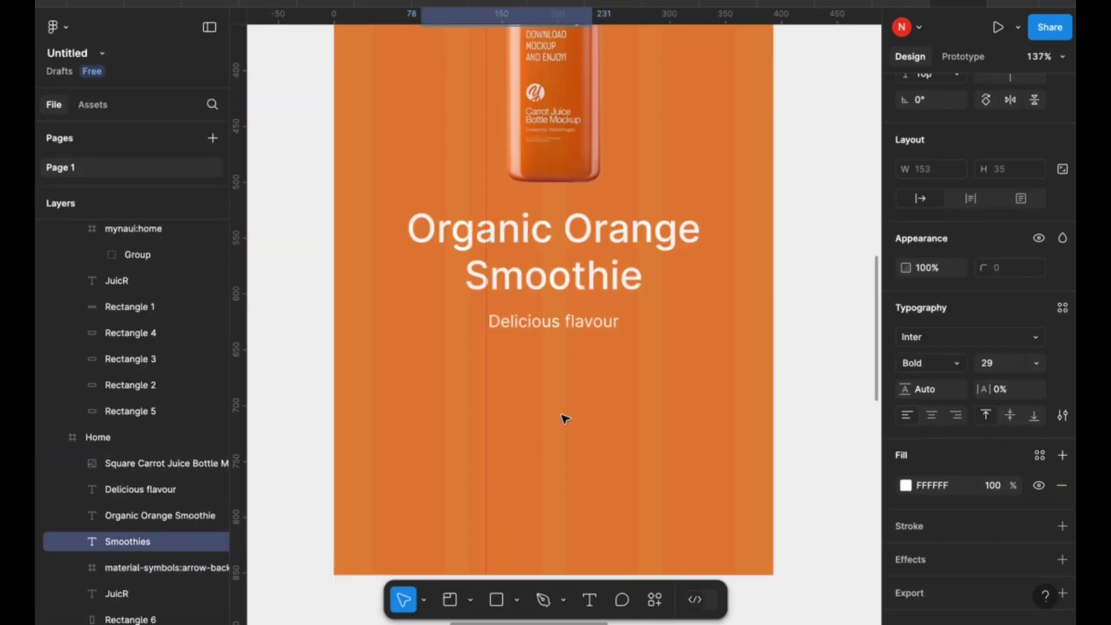
Duplicate the "Delicious flavour" subtitle below itself at Y 663 and change the copy's text to "$236.45".
left_click(581, 322)
left_click(563, 322)
left_click_drag(562, 322, 558, 371)
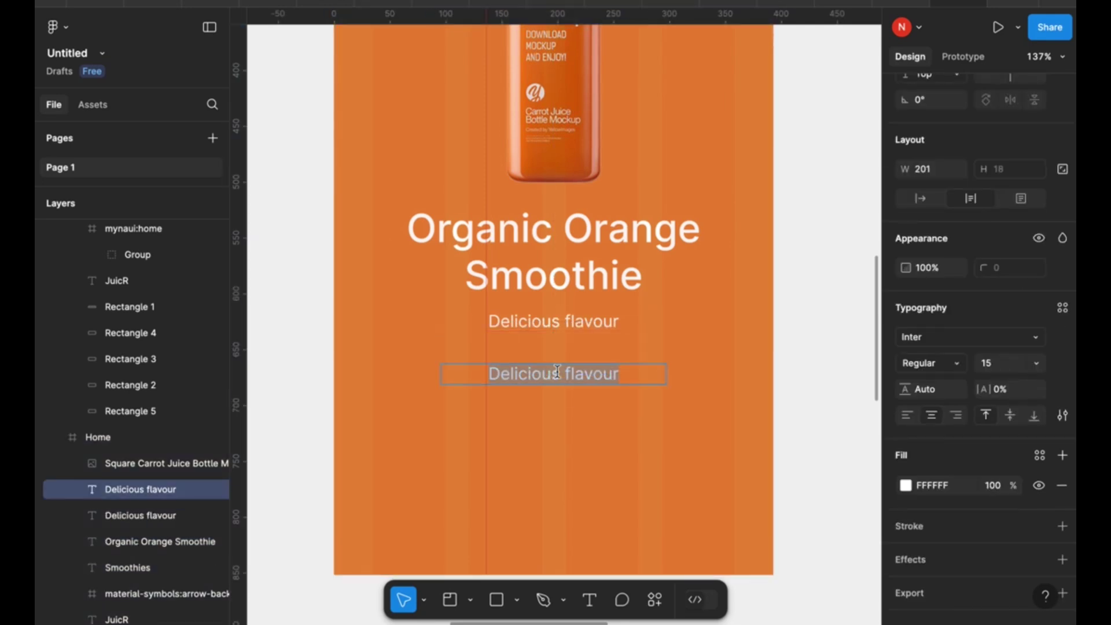
key("Escape")
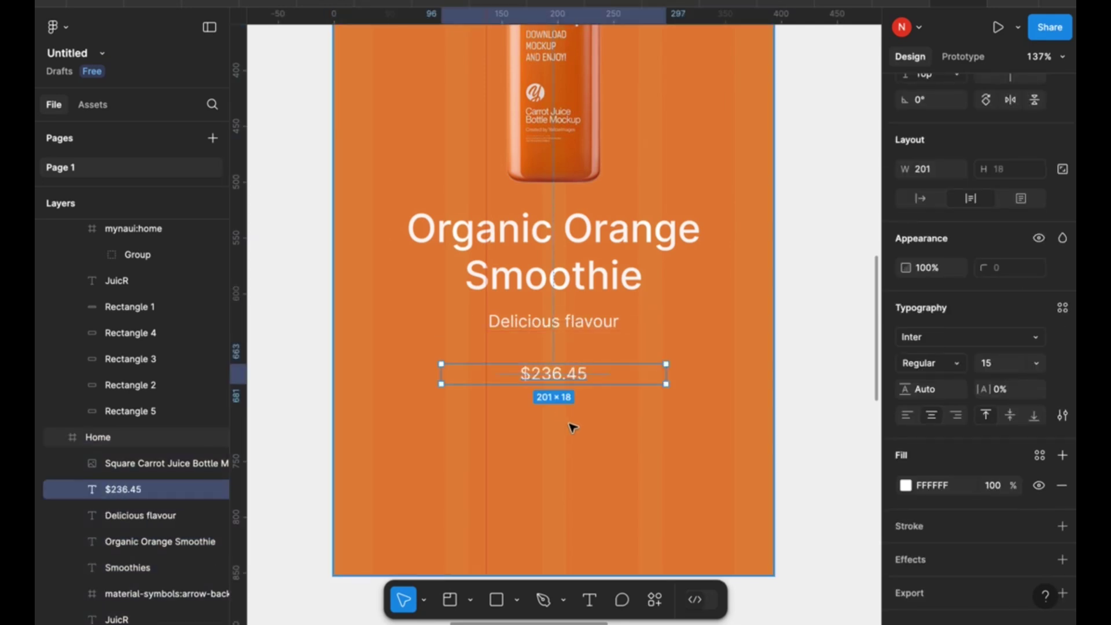
Set the $236.45 price text to Bold at size 20.
left_click(930, 362)
left_click(927, 421)
key("Escape")
left_click(631, 366)
left_click(1002, 380)
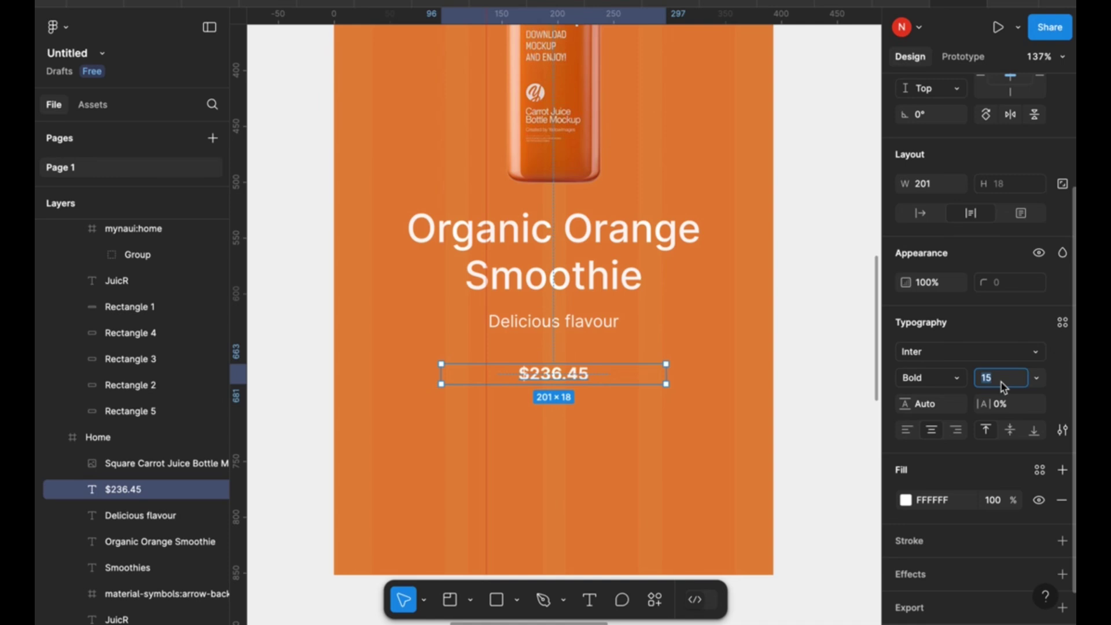
type("20")
key("Return")
Draw a 326 by 50 button rectangle below the orange frame with corner radius 25 and fill FFFFFF.
scroll(562, 435, "down", 4)
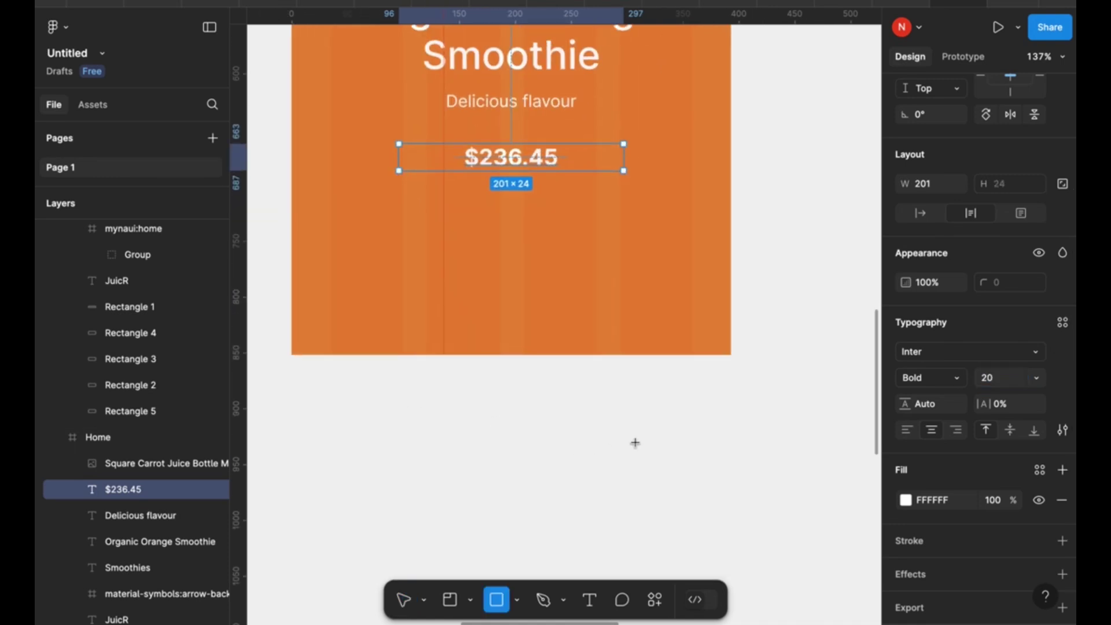
mouse_move(382, 393)
left_mouse_down()
mouse_move(665, 442)
mouse_move(693, 459)
mouse_move(696, 449)
left_mouse_up()
left_click_drag(617, 419, 688, 419)
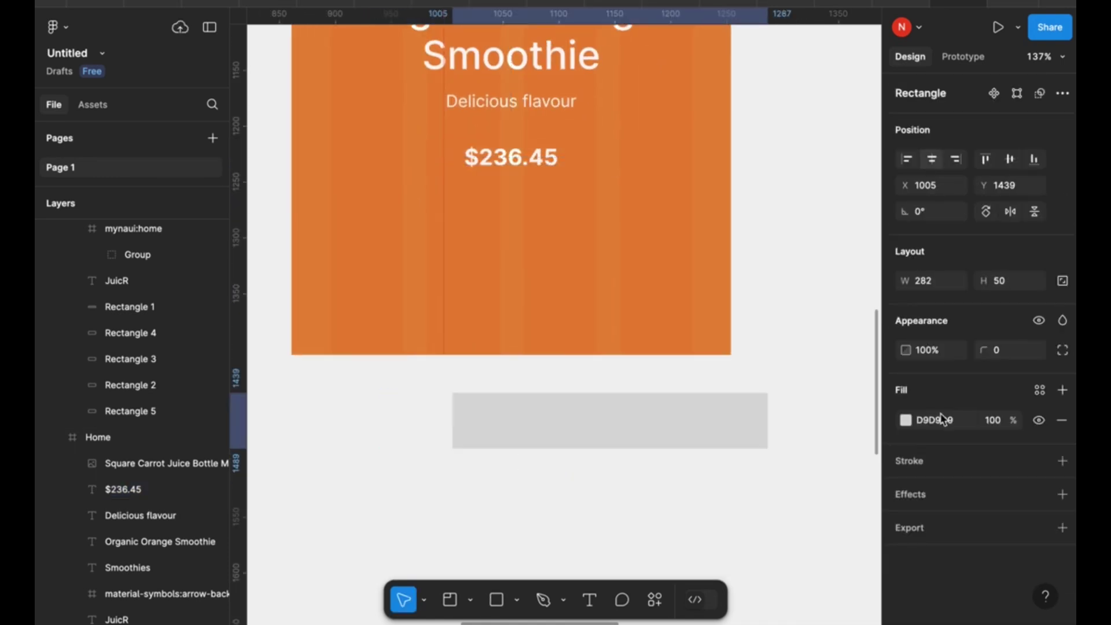
left_click_drag(623, 394, 507, 429)
left_click_drag(648, 418, 695, 418)
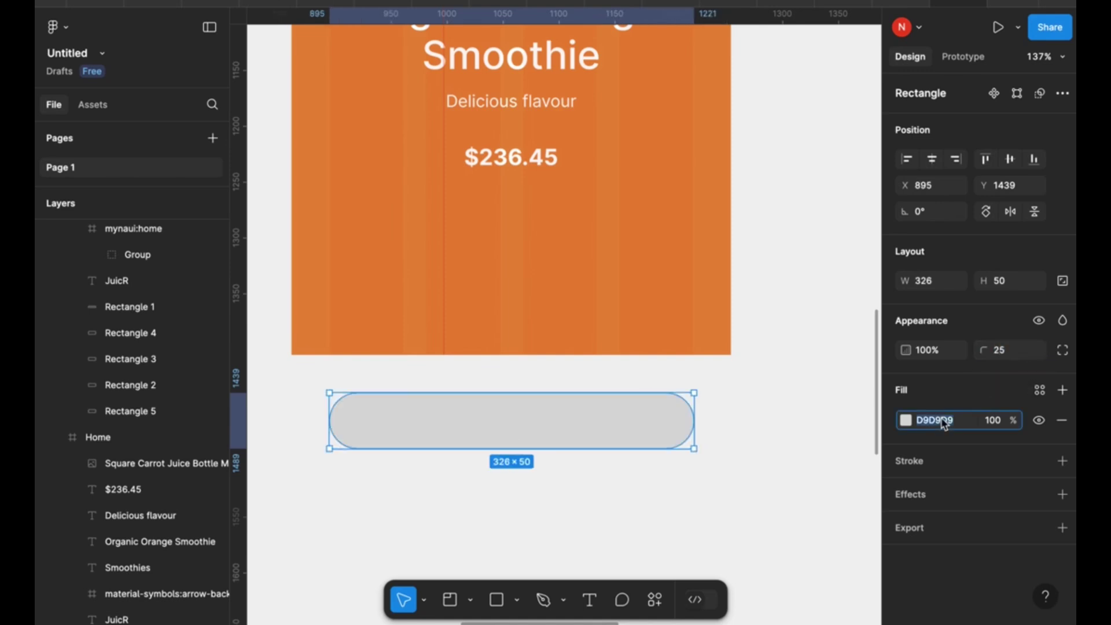
type("ffffff")
key("Return")
Add the label "Order" on the white button and centre it horizontally and vertically in the rectangle.
key("t")
left_click(487, 422)
type("Order")
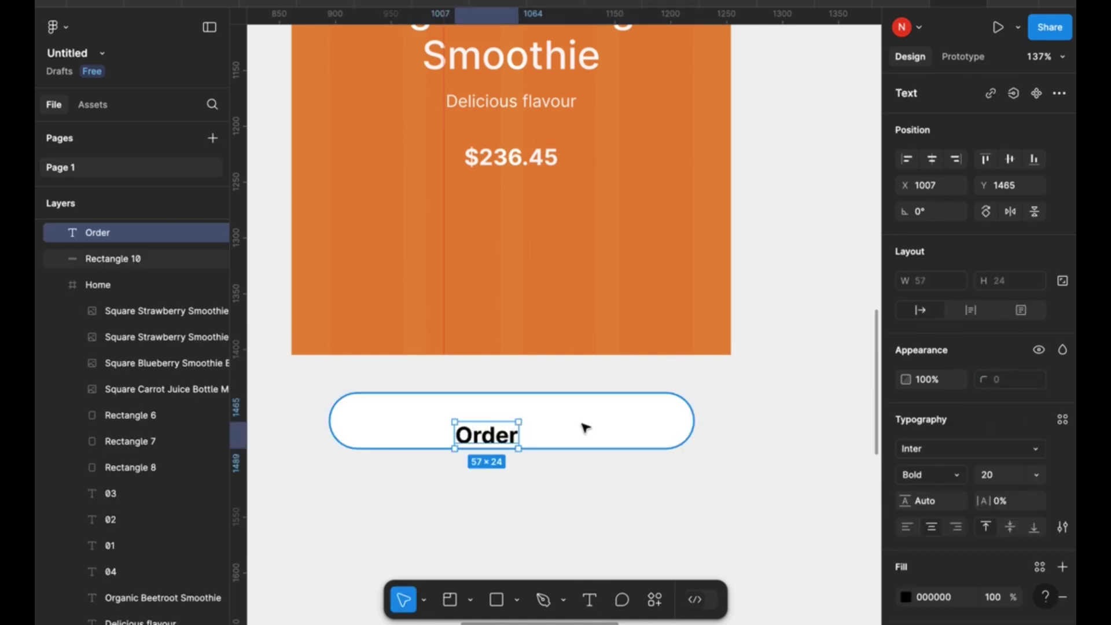
left_click(586, 427, "shift")
left_click(1010, 159)
left_click(513, 421)
Fill the Order label with the orange page colour EB8C38.
scroll(917, 523, "down", 2)
left_click(905, 499)
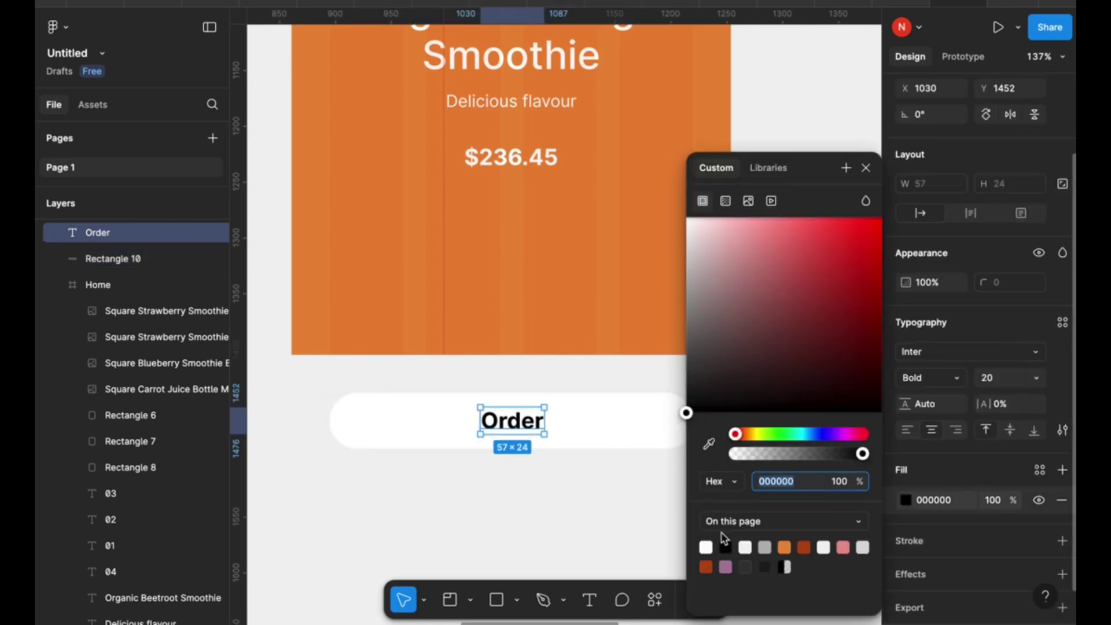
left_click(707, 567)
left_click(867, 167)
Group the Order label with its rectangle and place the group below the price on the orange screen.
left_click(574, 420, "shift")
key("ctrl+g")
scroll(576, 420, "down", 6)
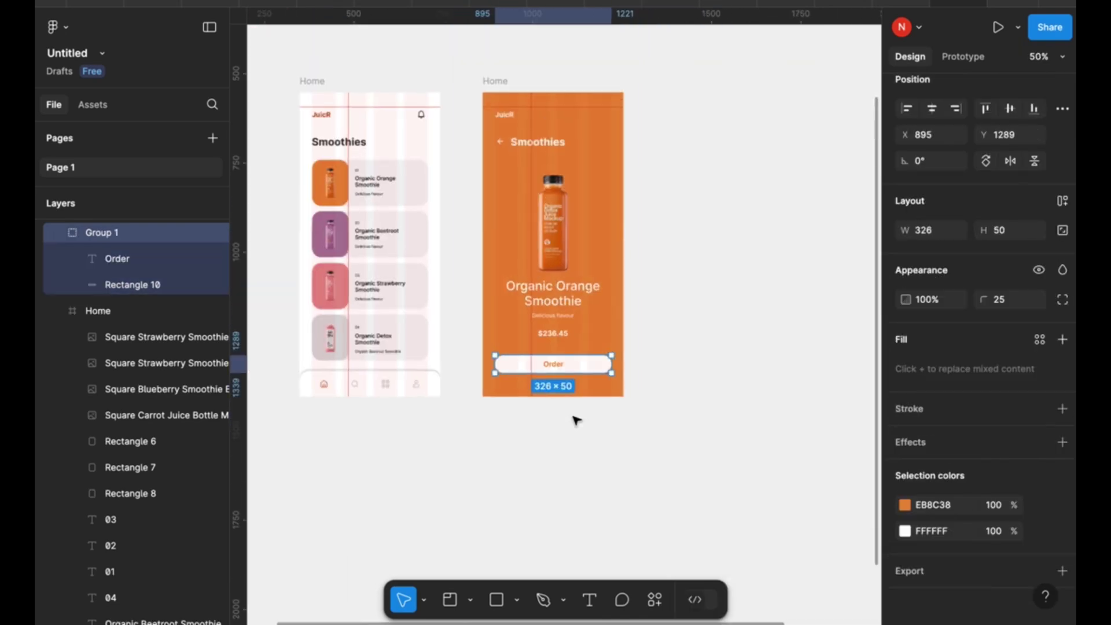
Rename the orange product screen's frame as Orange.
scroll(728, 87, "left", 2)
double_click(564, 121)
type("Orange")
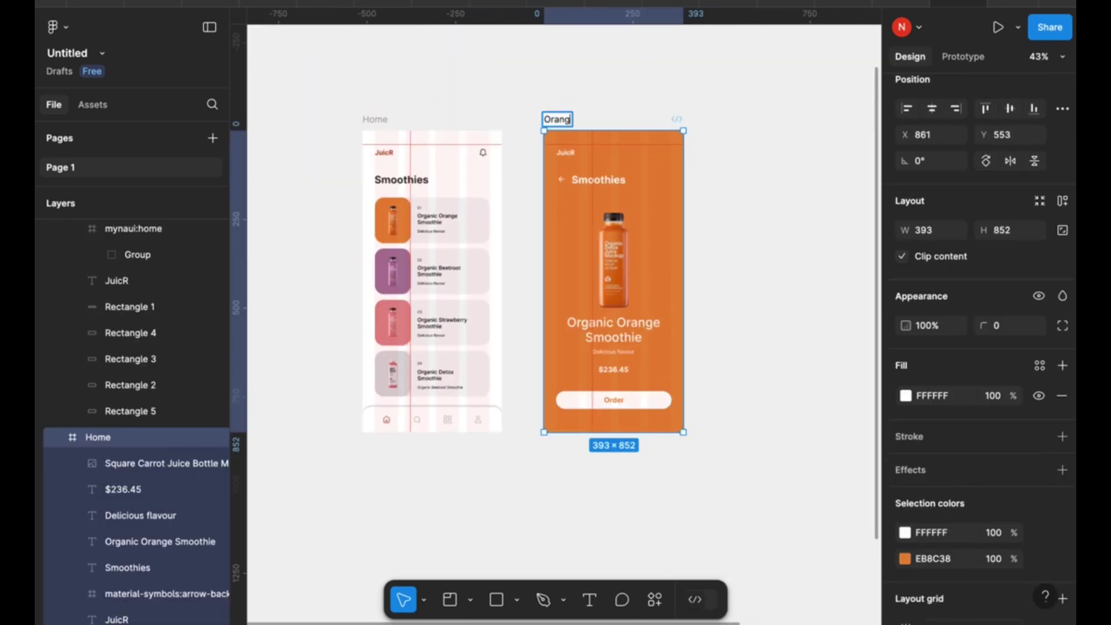
key("Return")
Duplicate the Orange frame twice in a row beside the original.
scroll(631, 89, "right", 1)
key("ctrl+d")
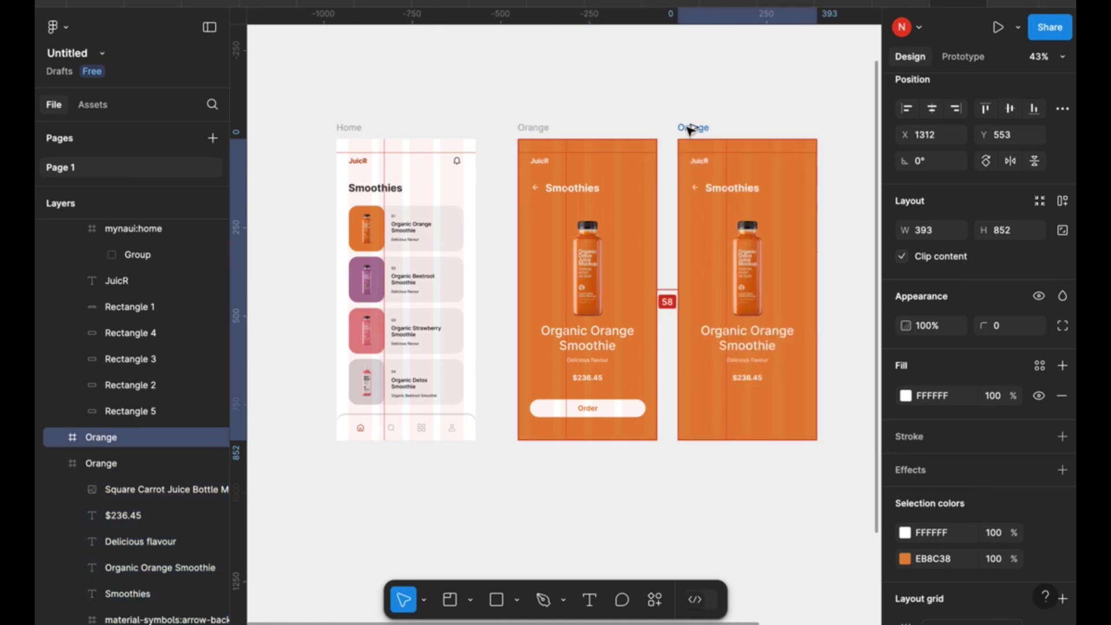
scroll(695, 131, "right", 3)
key("ctrl+d")
Shift the existing screens left within the section and add one more copy of the Orange frame at the row's end.
scroll(690, 132, "left", 4)
scroll(690, 132, "up", 1)
key("ctrl+a")
left_click_drag(694, 172, 522, 175)
scroll(516, 130, "right", 3)
left_click(516, 130)
left_click(503, 151)
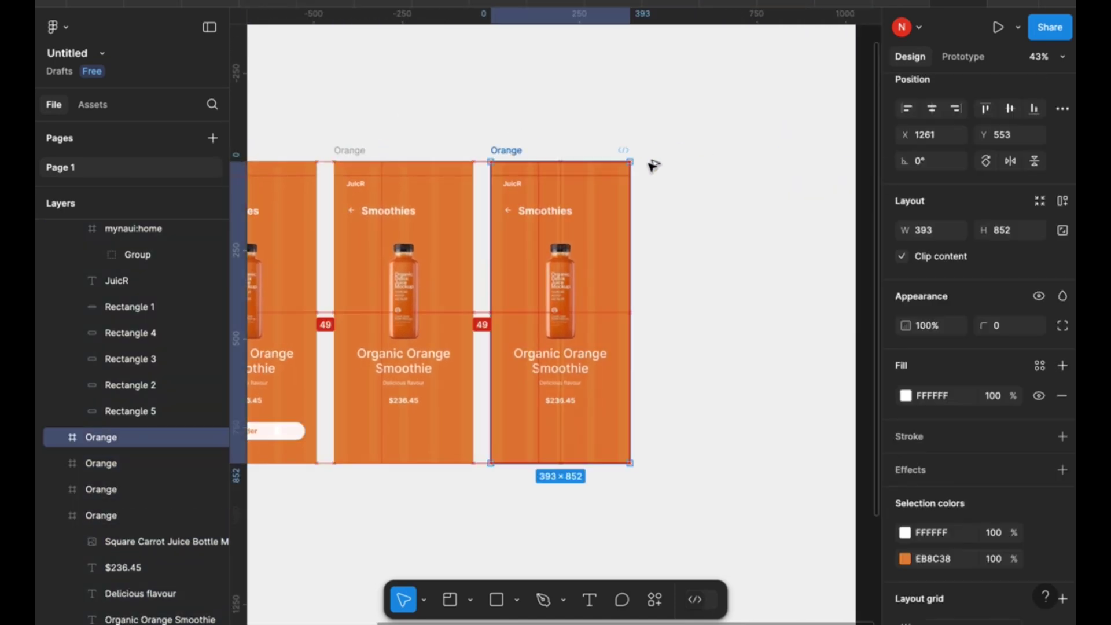
key("ctrl+d")
Extend the section's left edge past the Home frame, making the section 2571 wide.
scroll(677, 268, "left", 7)
left_click(448, 141)
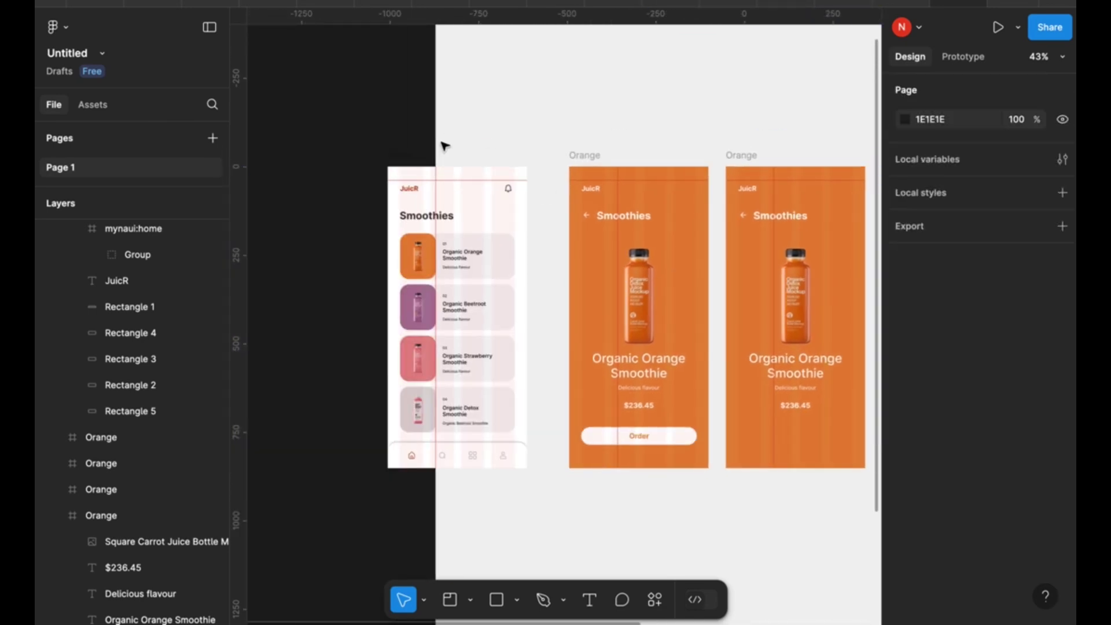
left_click_drag(436, 144, 336, 144)
scroll(510, 148, "right", 3)
scroll(510, 149, "down", 1)
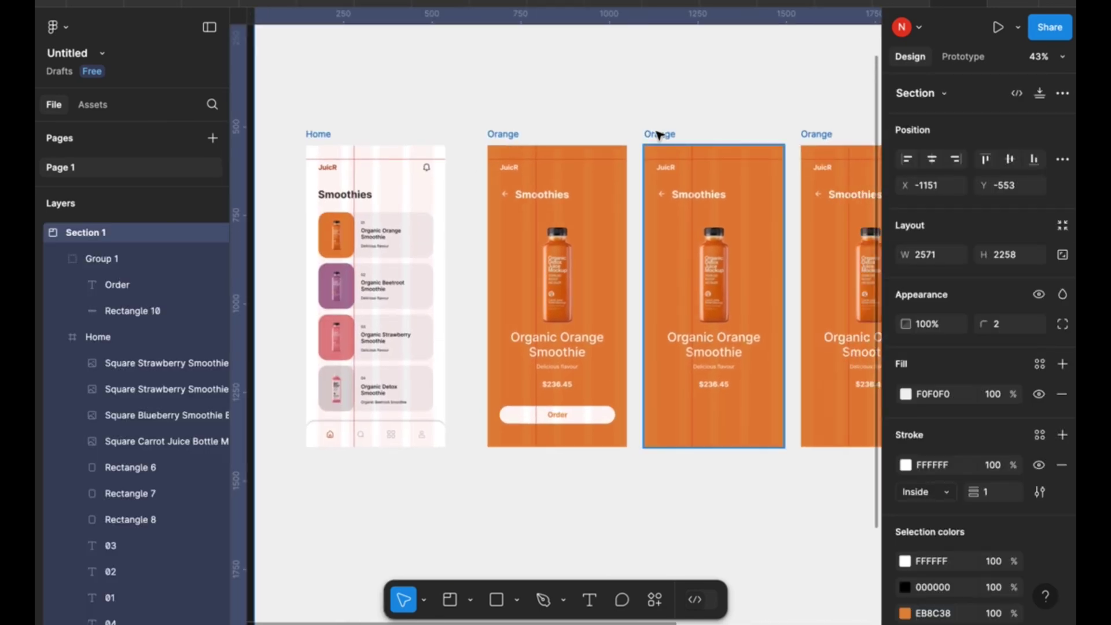
Rename the first copied Orange frame as Beetroot.
double_click(657, 135)
type("Beetroot")
left_click(714, 109)
scroll(715, 108, "right", 3)
scroll(716, 108, "down", 1)
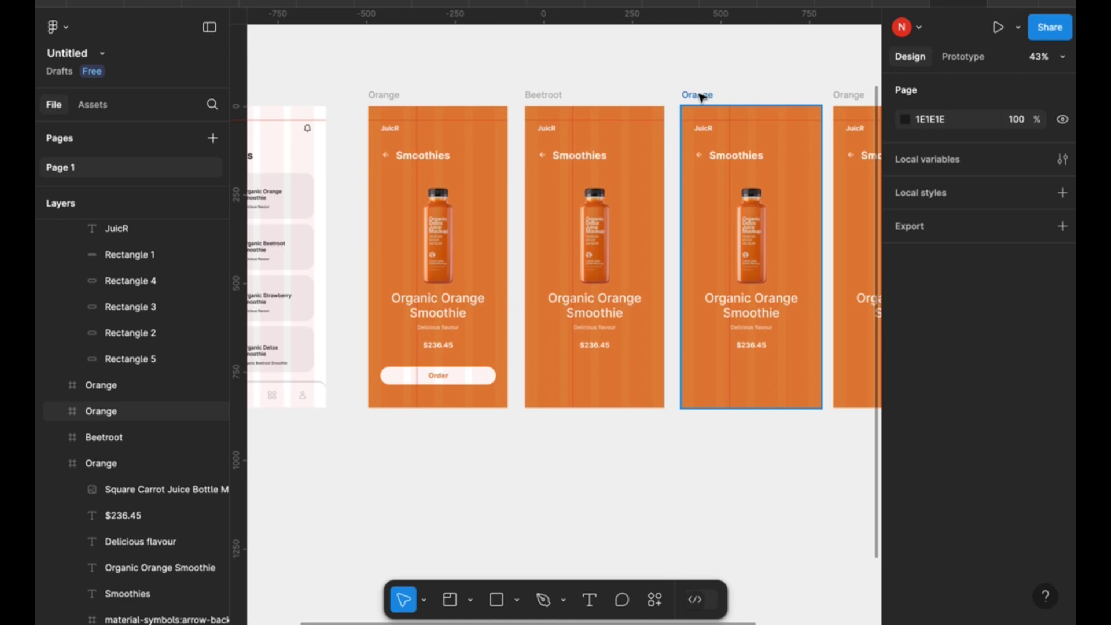
Rename the remaining two copied frames as Stratwberry and Detox.
double_click(702, 96)
type("Stratwberry")
key("Return")
scroll(660, 174, "right", 3)
double_click(660, 114)
type("Detox")
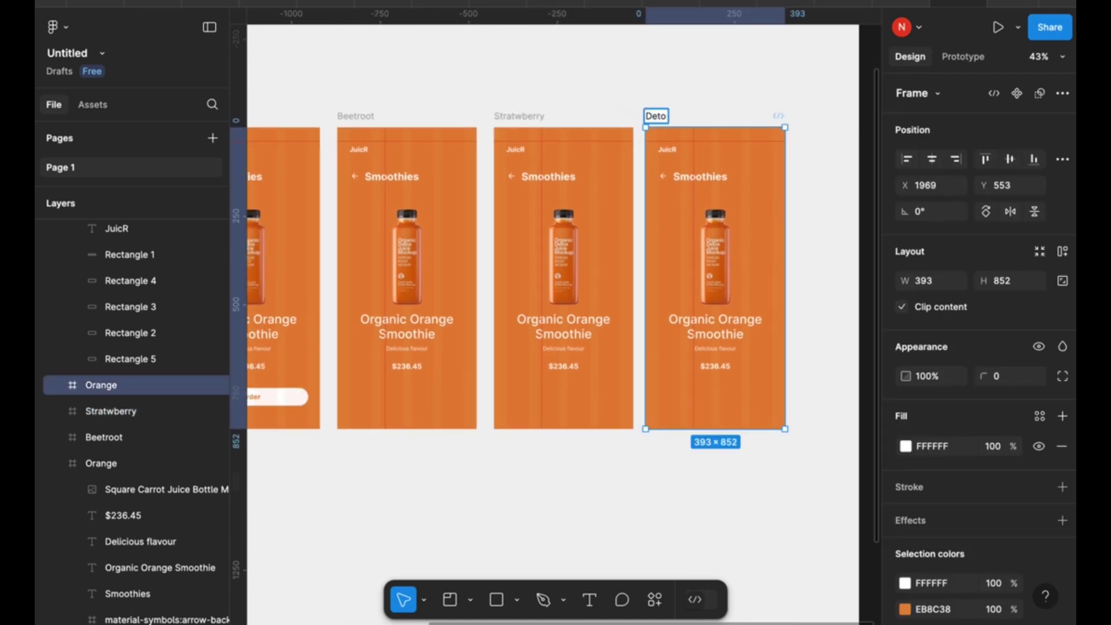
key("Return")
Cut the Order button group from the section and paste it inside the Orange frame.
scroll(629, 340, "left", 5)
scroll(629, 340, "down", 2)
scroll(629, 340, "right", 2)
scroll(629, 340, "up", 1)
left_click(496, 330)
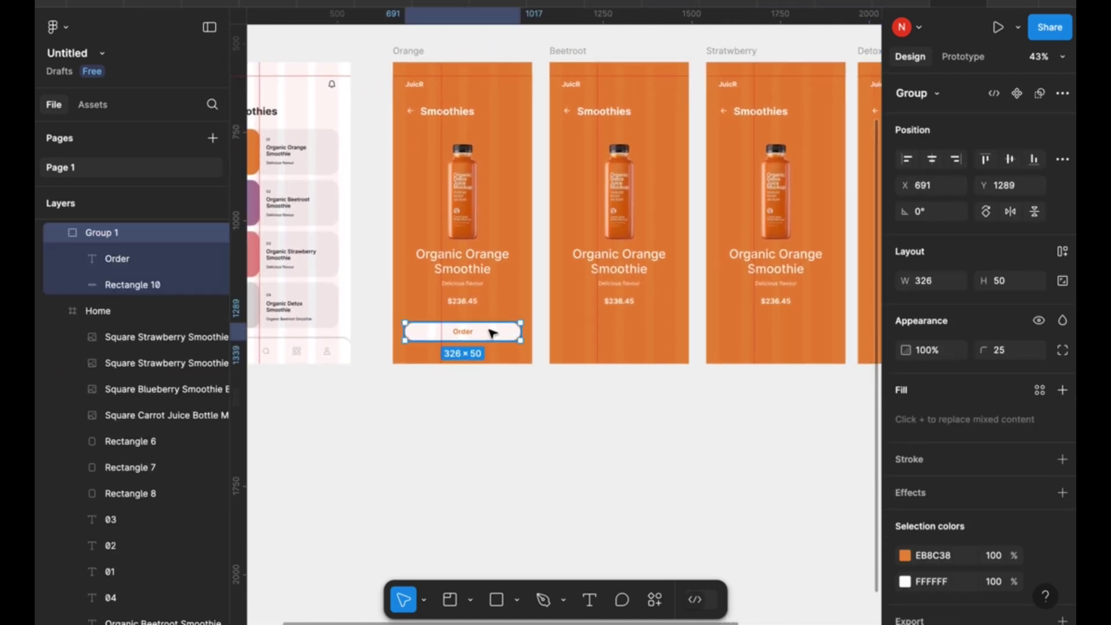
key("Delete")
left_click(421, 52)
key("ctrl+z")
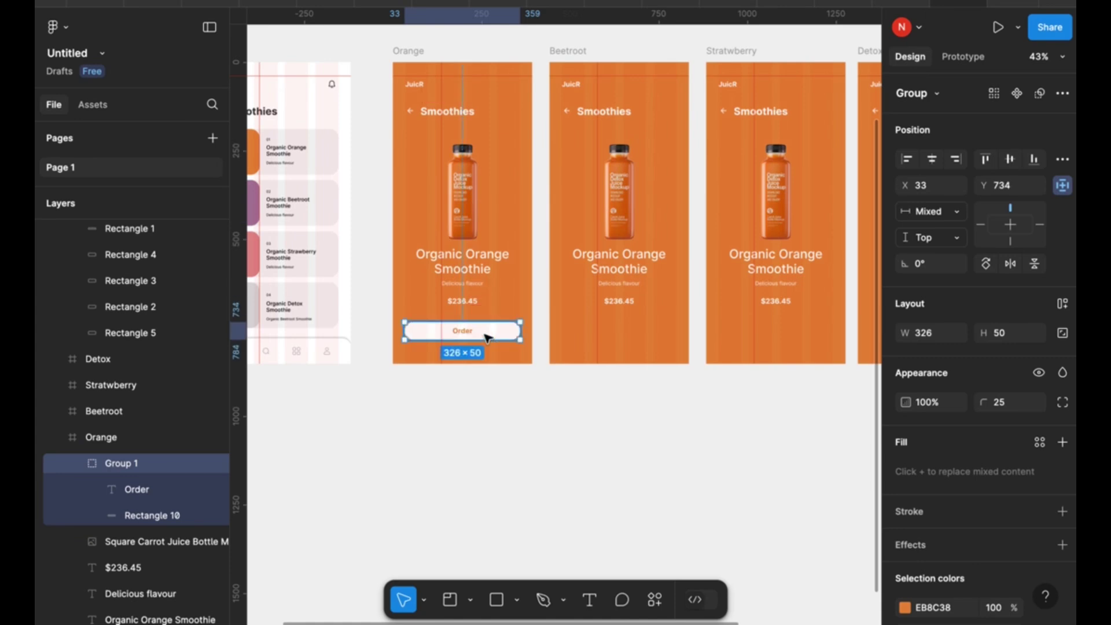
Paste the Order button group into the Beetroot, Stratwberry and Detox frames.
left_click(567, 51)
key("ctrl+v")
left_click(732, 51)
key("ctrl+v")
scroll(752, 35, "right", 2)
scroll(751, 35, "down", 1)
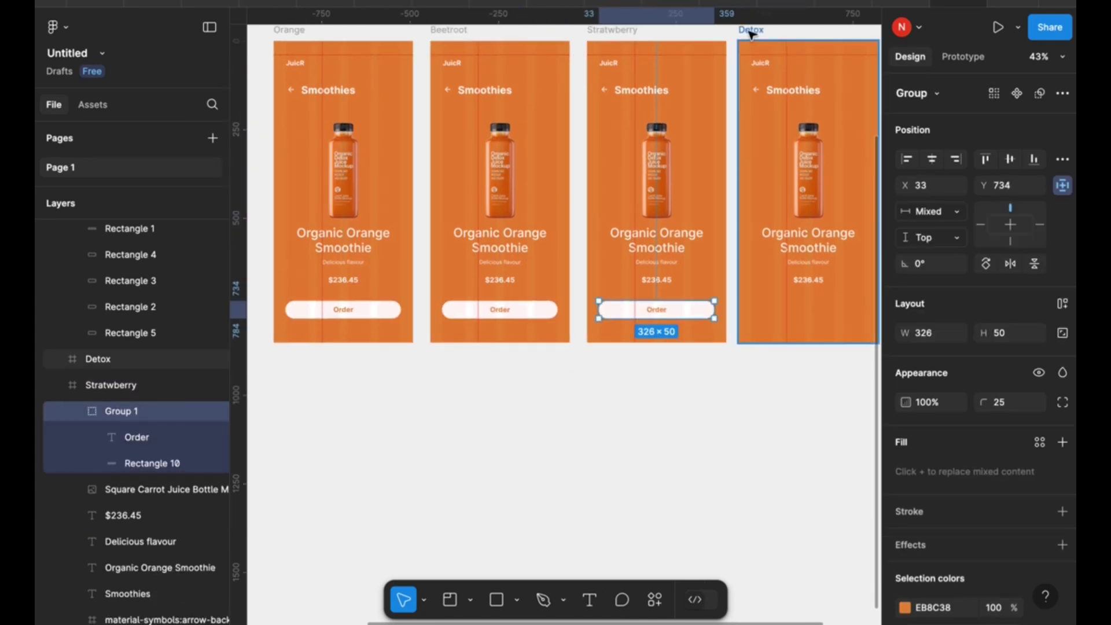
left_click(751, 32)
key("ctrl+v")
Replace the carrot bottles on the Detox, Stratwberry and Beetroot screens with three smoothie bottle images from Downloads.
scroll(676, 398, "left", 3)
scroll(676, 398, "up", 2)
left_click(517, 600)
left_click(556, 562)
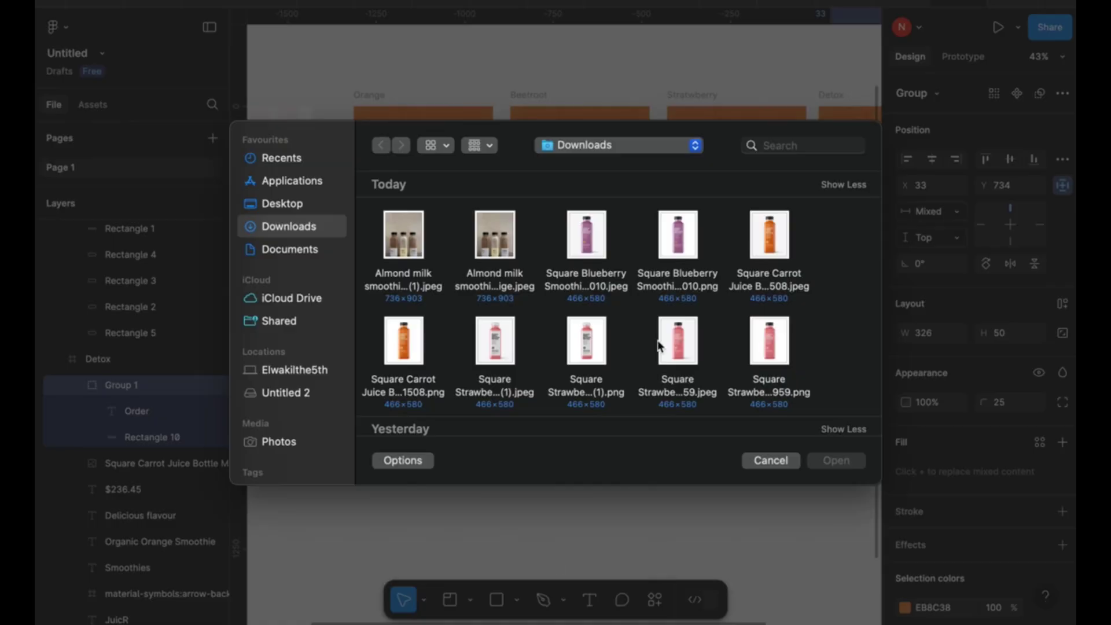
left_click(840, 463)
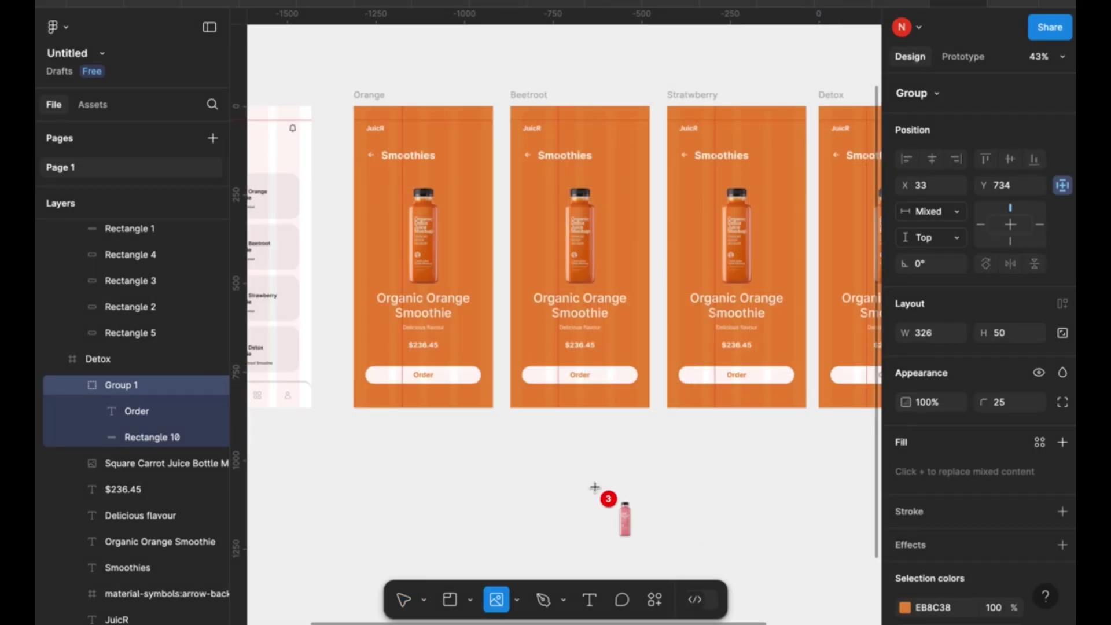
scroll(603, 497, "right", 3)
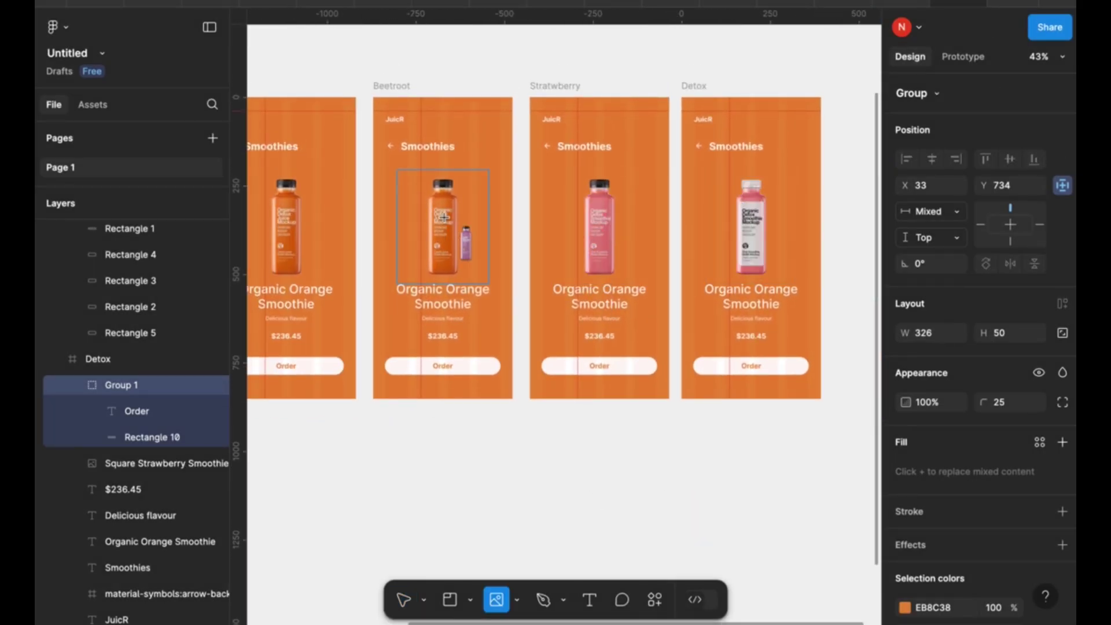
left_click(443, 217)
Change the Beetroot frame's orange colour to the purple sampled from the Home screen's beetroot card.
scroll(553, 154, "left", 1)
left_click(555, 154)
scroll(555, 154, "left", 3)
scroll(930, 504, "down", 1)
left_click(904, 551)
left_click(708, 445)
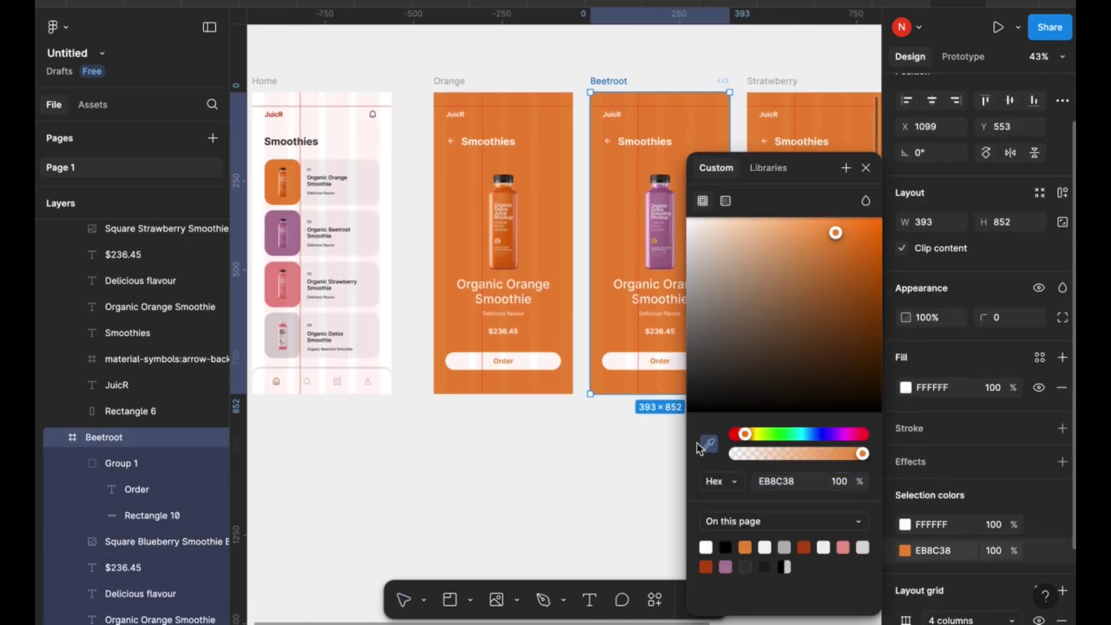
left_click(298, 222)
Change the Stratwberry frame's orange colour to the pink E7928D sampled from the Home screen's strawberry card.
scroll(627, 99, "right", 4)
left_click(628, 99)
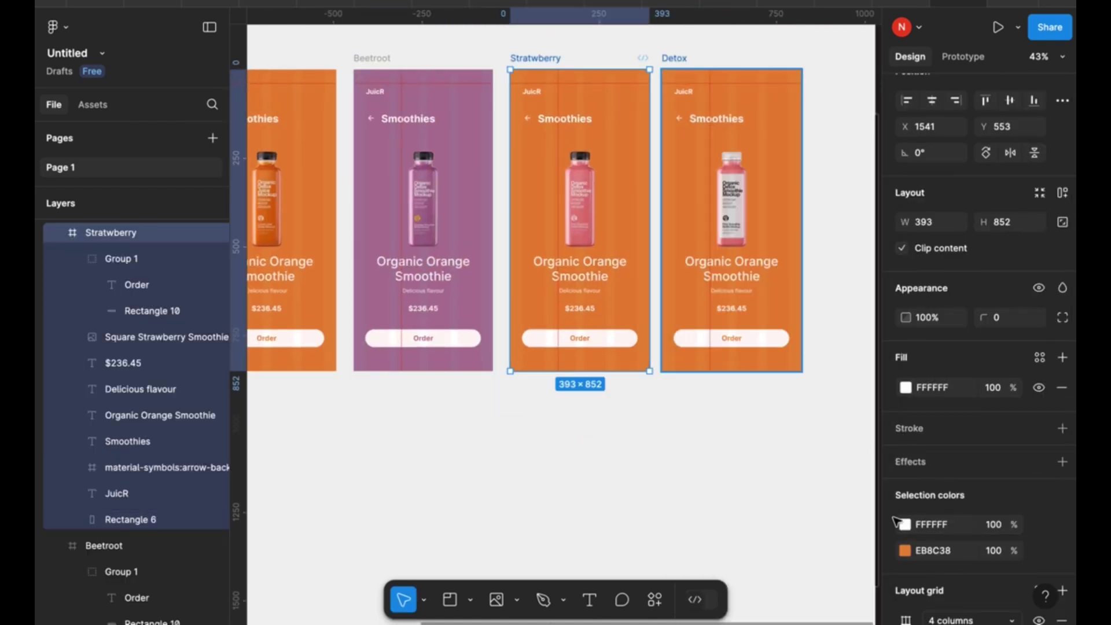
left_click(905, 550)
left_click(706, 443)
scroll(521, 488, "left", 5)
left_click(297, 268)
scroll(614, 454, "right", 2)
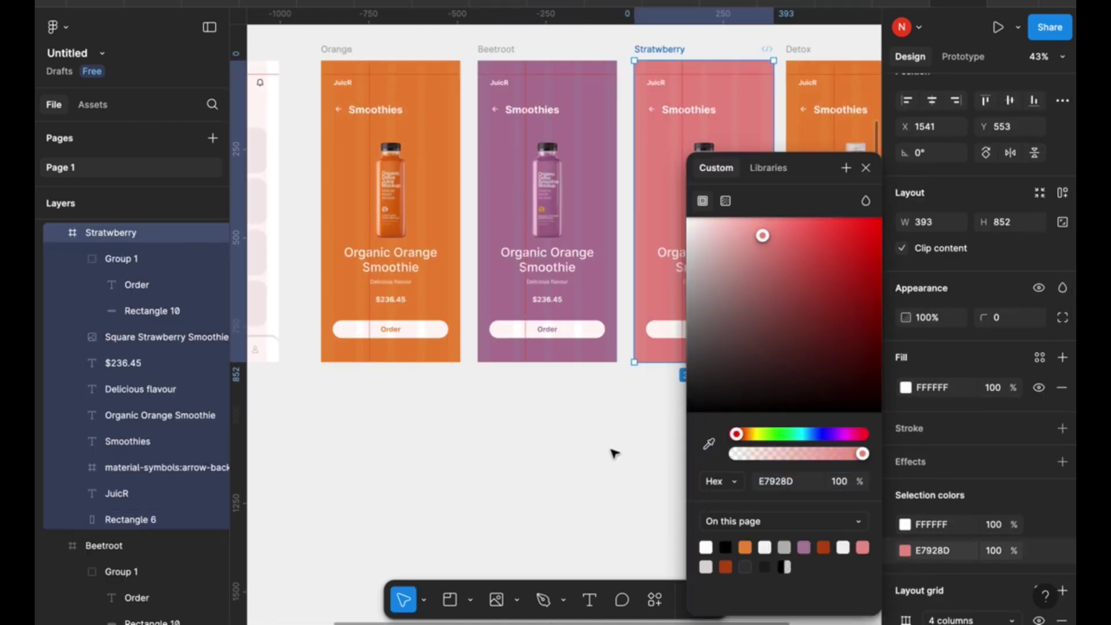
Change the Detox frame's orange colour to the grey DBD7D8 sampled from the Home screen's detox card.
scroll(615, 454, "right", 5)
left_click(620, 218)
key("Escape")
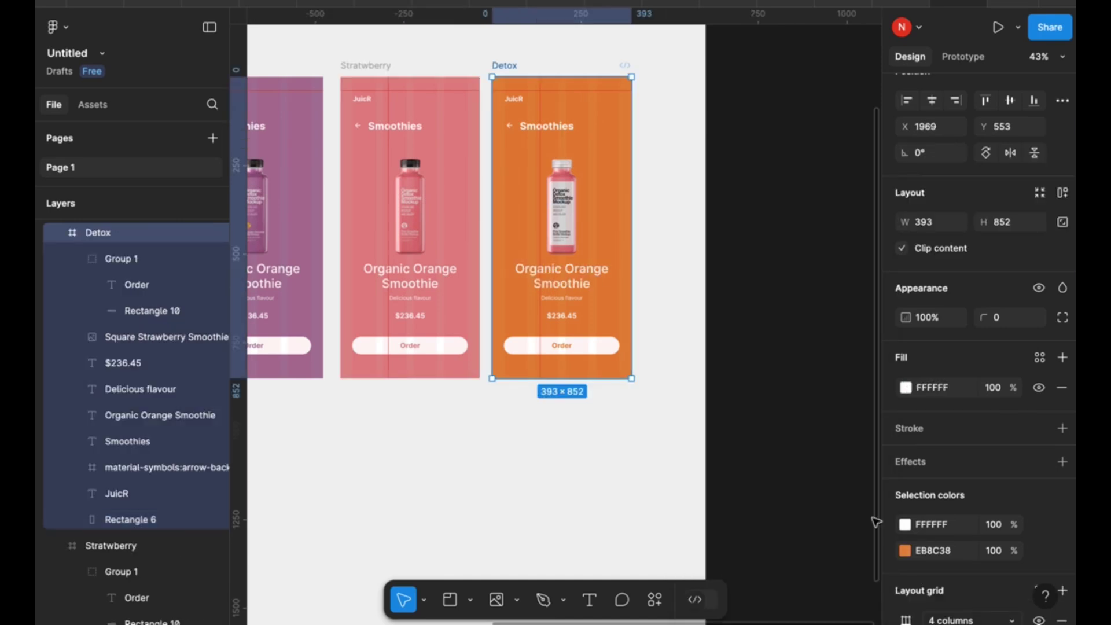
left_click(905, 550)
left_click(707, 444)
scroll(481, 463, "left", 6)
left_click(447, 328)
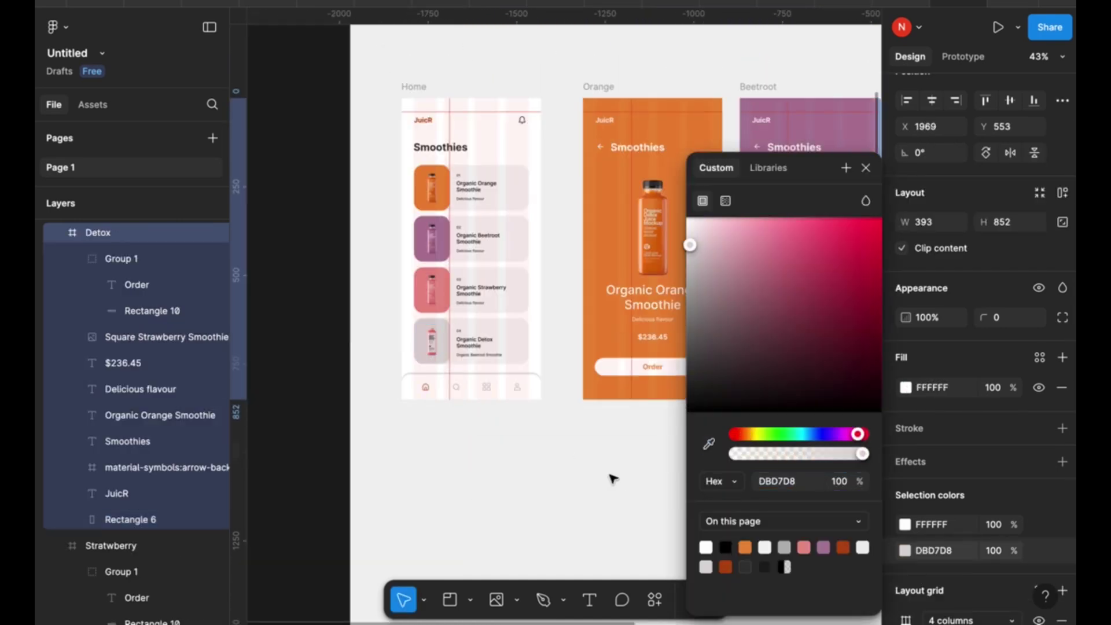
left_click(613, 478)
Replace "Orange" in the smoothie titles with Beetroot, Strawberry and Detox on their respective product screens.
scroll(612, 478, "right", 5)
scroll(490, 284, "up", 4)
double_click(596, 324)
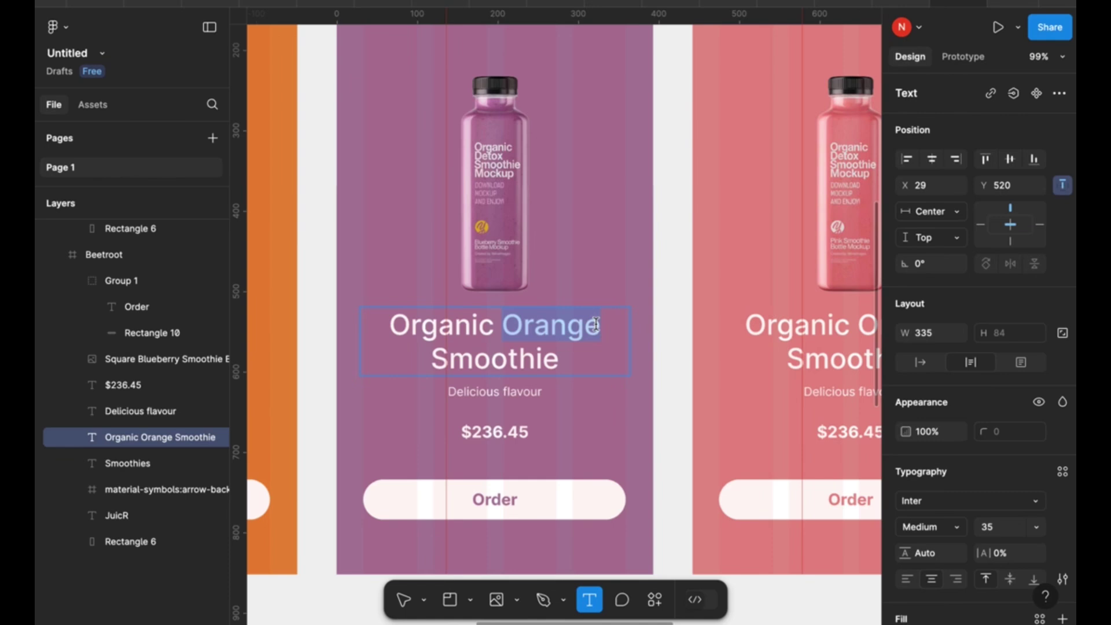
type("Beetroot")
scroll(591, 317, "right", 5)
double_click(660, 321)
type("Strawberry")
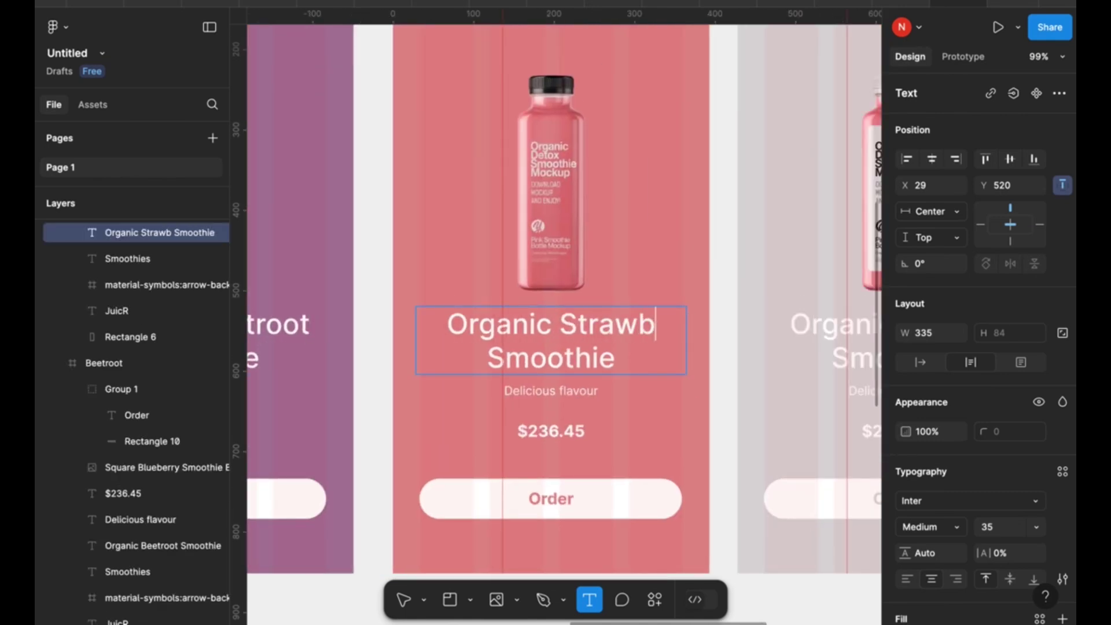
scroll(757, 398, "right", 5)
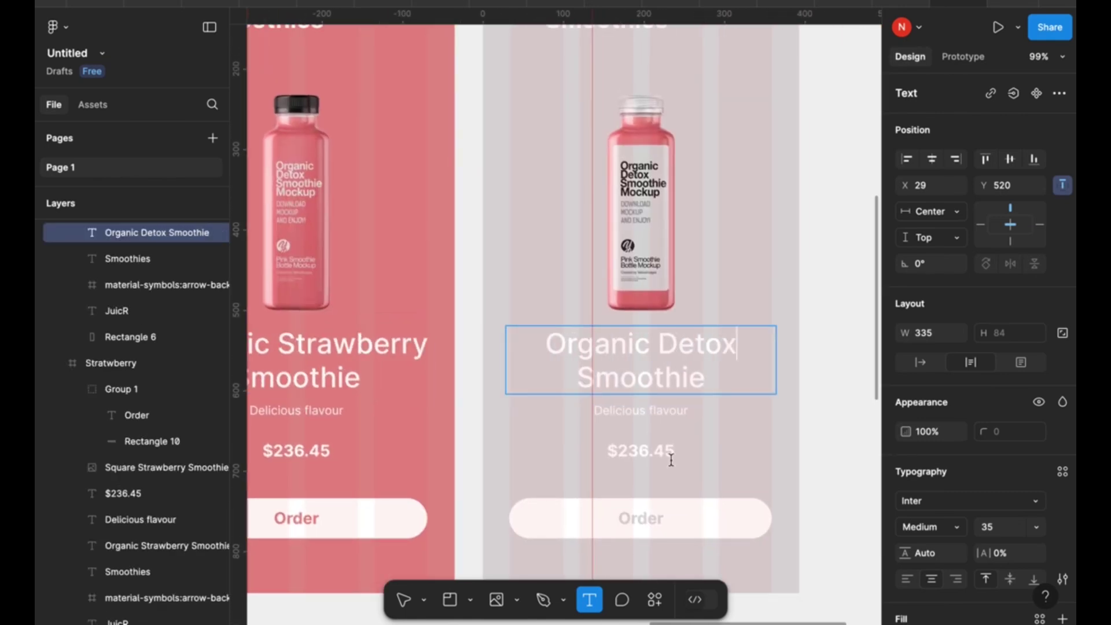
Recolour the Detox screen's title, flavour text, price, Smoothies heading and back arrow from white to dark grey.
left_click(641, 411, "shift")
left_click(660, 453, "shift")
scroll(660, 453, "up", 3)
left_click(656, 103, "shift")
left_click(546, 96, "shift")
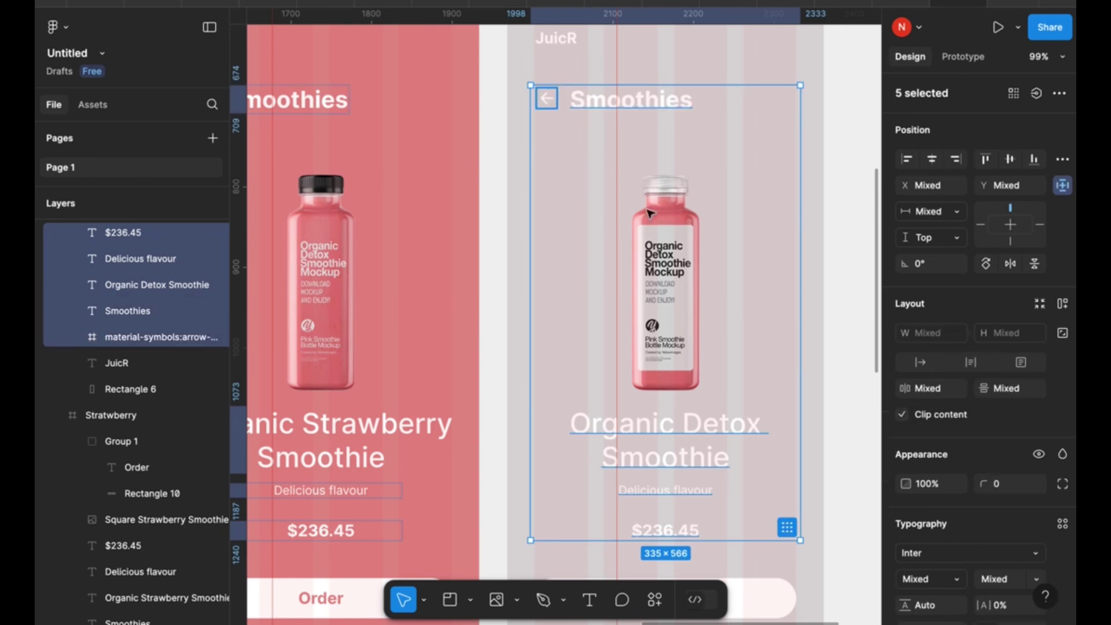
scroll(649, 213, "down", 4)
scroll(927, 405, "down", 5)
left_click(905, 531)
left_click(745, 547)
left_click(866, 167)
Change the Order label on the Detox screen's button to the dark grey 363636.
left_click(695, 463)
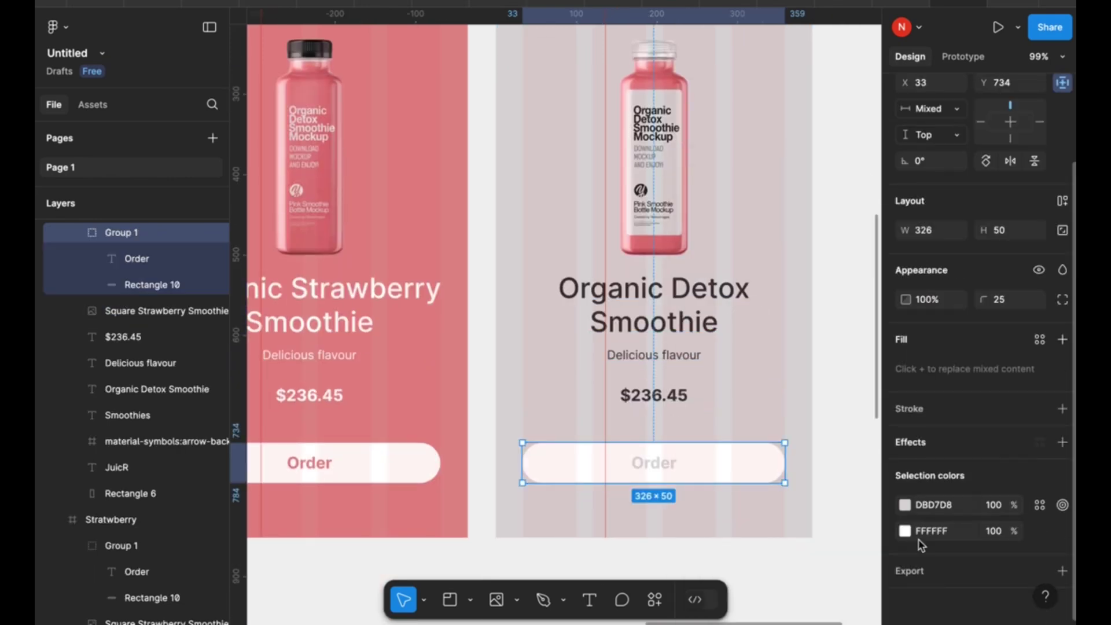
left_click(905, 505)
left_click(744, 547)
left_click(866, 168)
Group all elements of the Organic Orange Smoothie card on the Home screen.
scroll(635, 268, "down", 5)
scroll(521, 231, "left", 6)
scroll(518, 188, "up", 4)
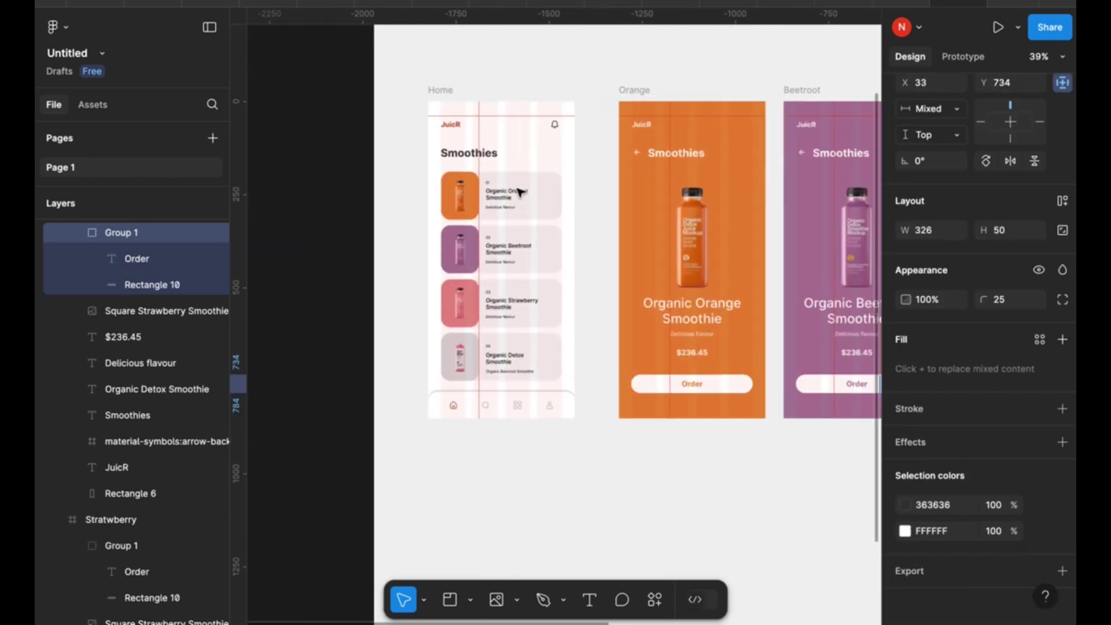
left_click(582, 232)
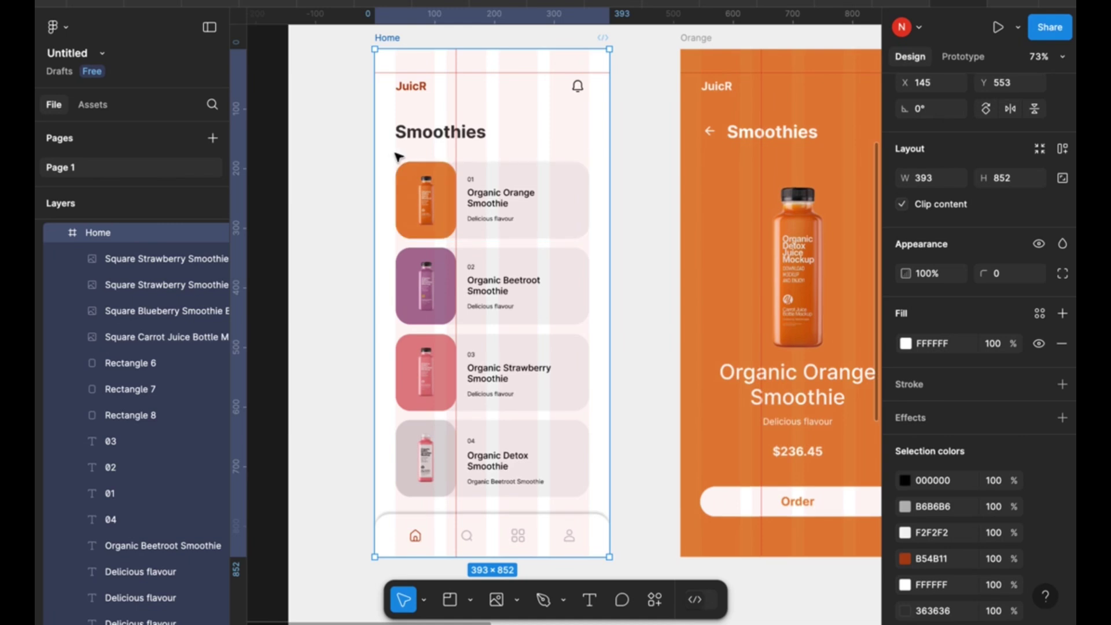
left_click_drag(399, 156, 585, 241)
right_click(524, 211)
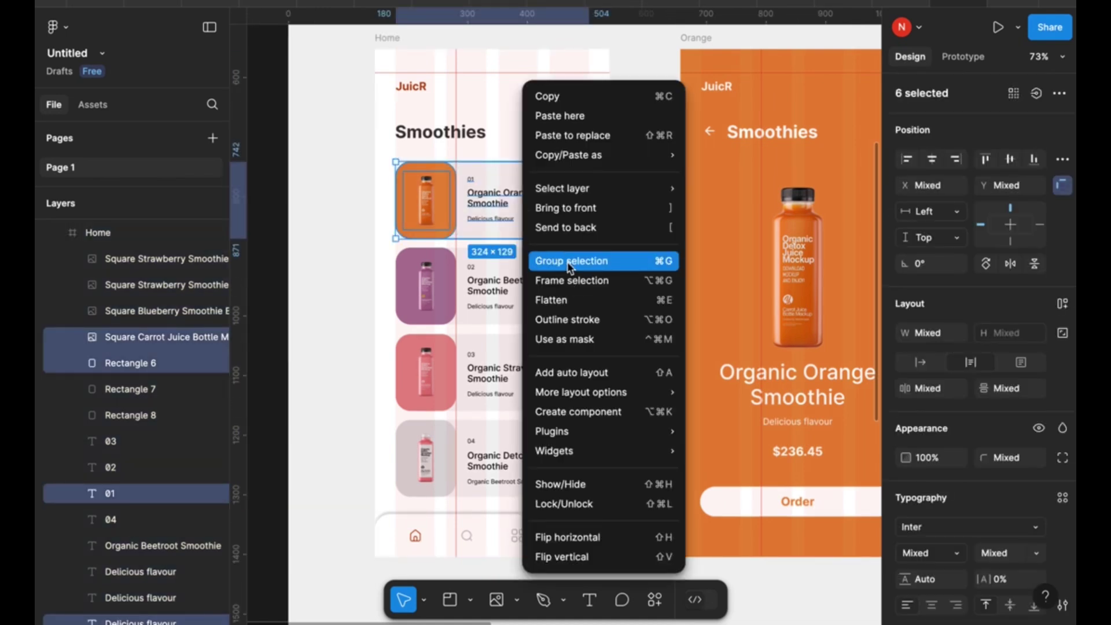
left_click(568, 263)
Group the elements of the beetroot, strawberry and detox cards on the Home screen into one group per card.
left_click_drag(596, 323, 416, 258)
key("super+g")
left_click_drag(597, 406, 400, 339)
key("super+g")
left_click_drag(603, 494, 402, 424)
key("super+g")
Add a tap interaction from the Home screen's orange card to the Orange frame, using Smart animate with the Ease in and out curve.
scroll(316, 382, "down", 5)
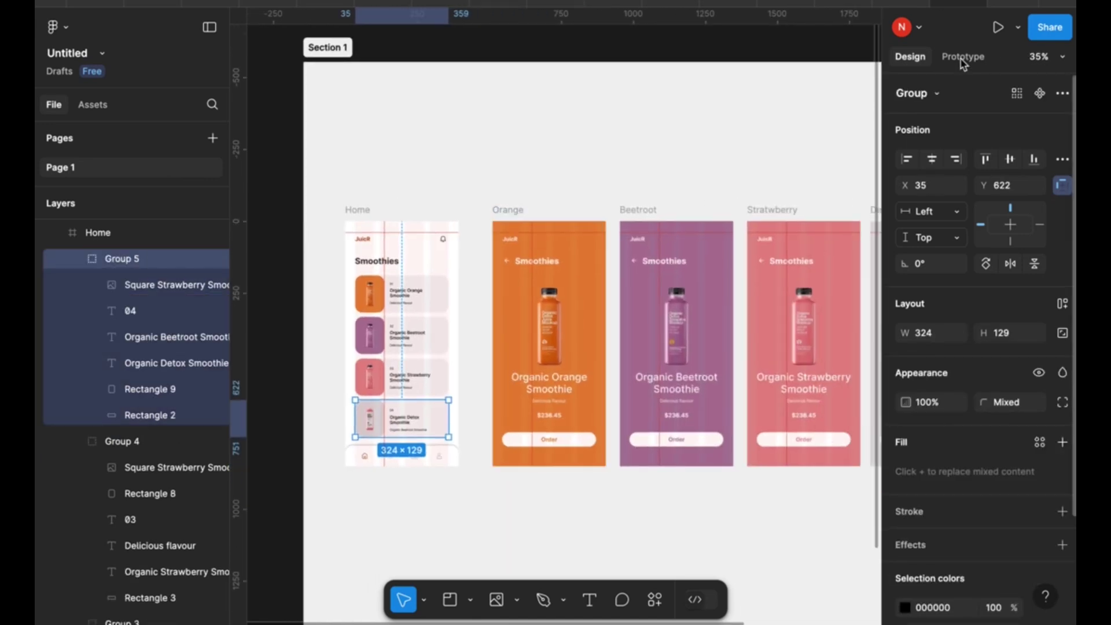
left_click(963, 58)
left_click(448, 296)
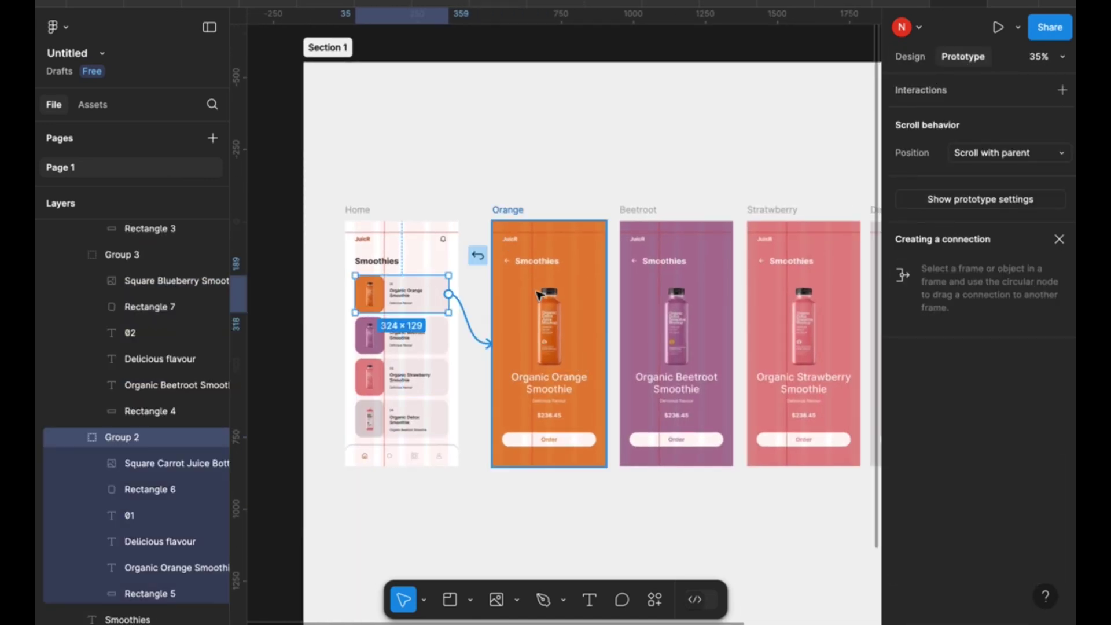
left_click_drag(536, 291, 538, 295)
scroll(630, 464, "down", 3)
left_click(544, 446)
left_click(557, 482)
left_click(549, 472)
scroll(548, 473, "down", 3)
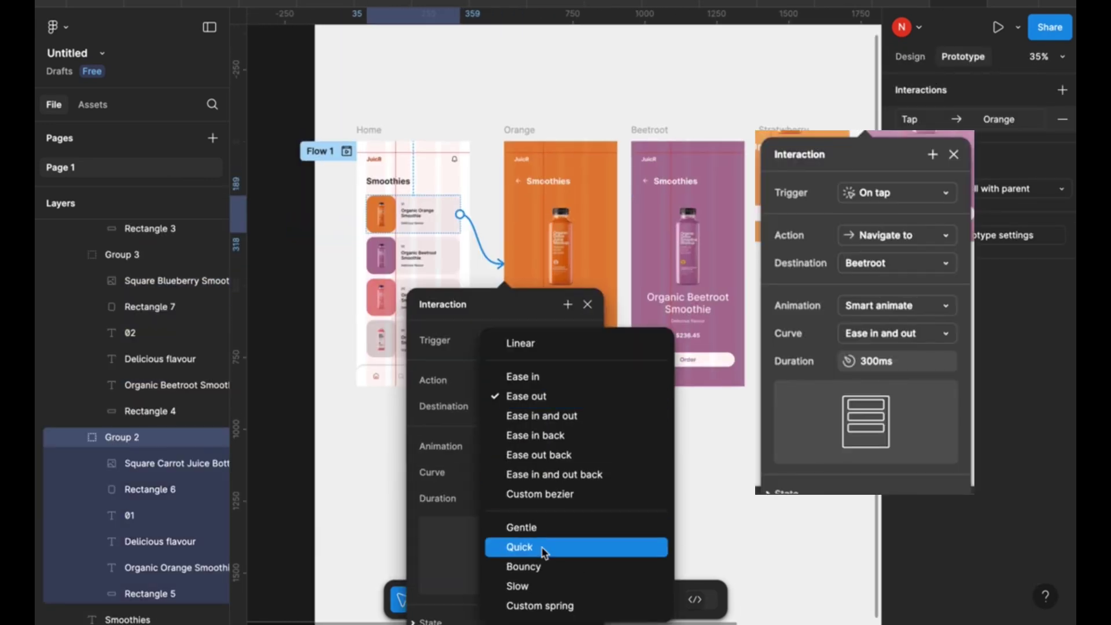
left_click(557, 417)
Link the Orange screen's back arrow to the Home frame and the Home beetroot card to the Beetroot frame.
left_click_drag(519, 185, 451, 202)
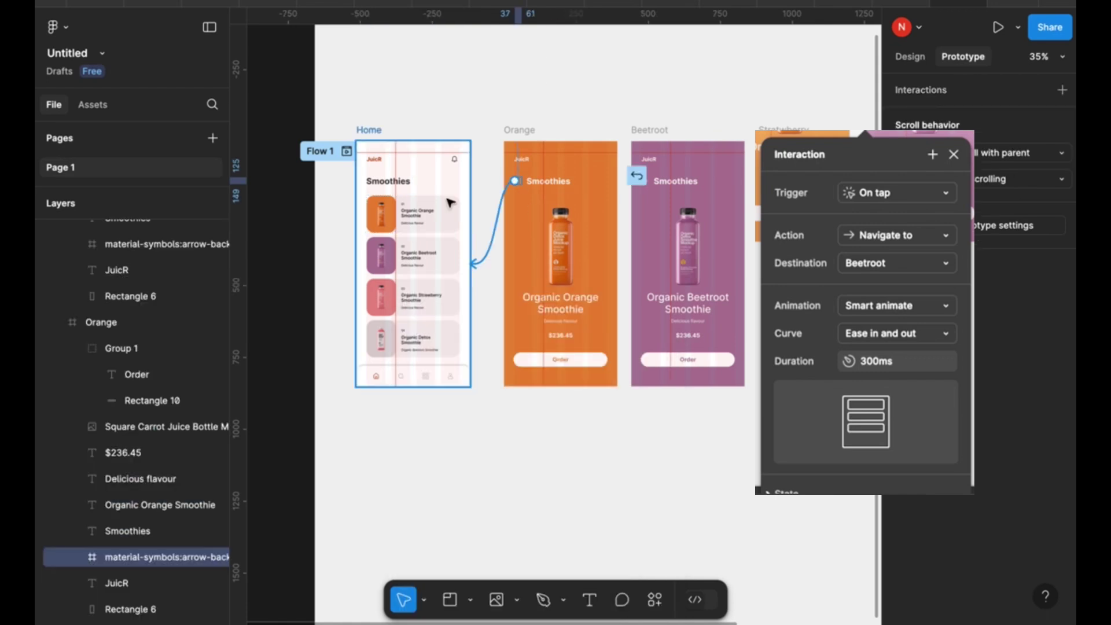
left_click_drag(640, 178, 642, 179)
left_click(429, 255)
left_click_drag(460, 255, 653, 271)
Link the Home screen's strawberry card to the Stratwberry frame and its detox card to the Detox frame.
scroll(685, 238, "down", 1)
scroll(685, 238, "right", 1)
left_click(421, 260)
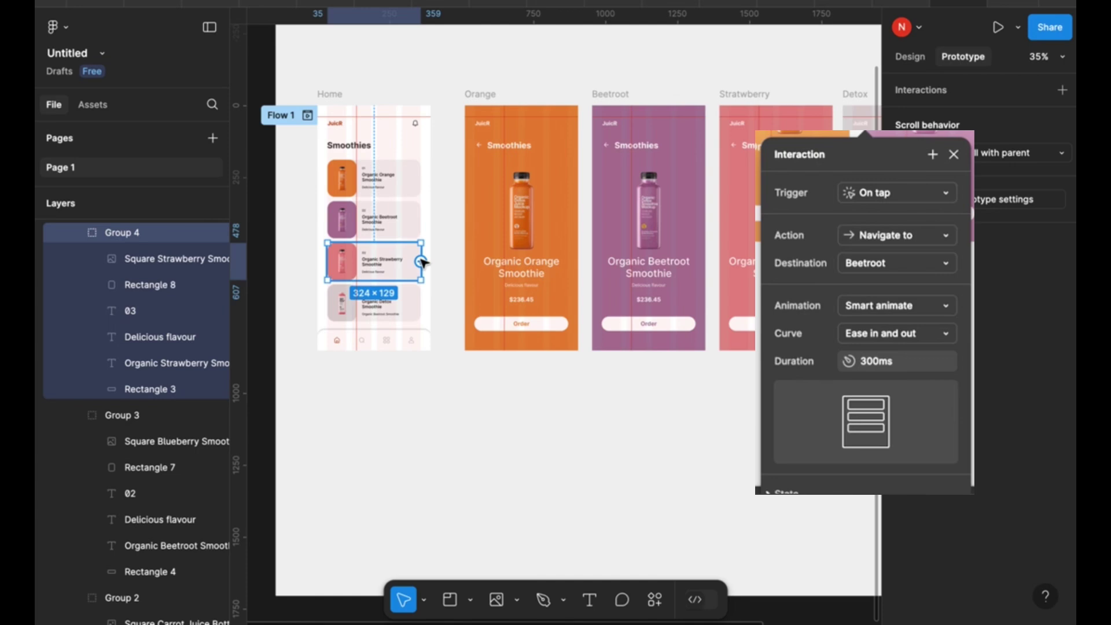
left_click(420, 303)
left_click_drag(846, 227, 851, 228)
scroll(751, 124, "right", 3)
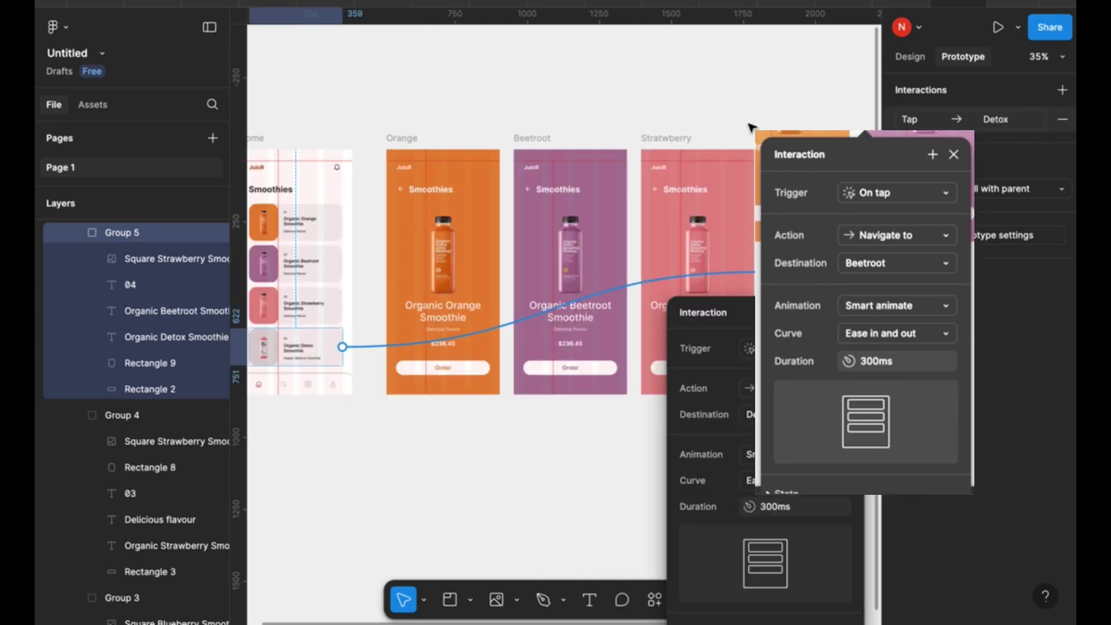